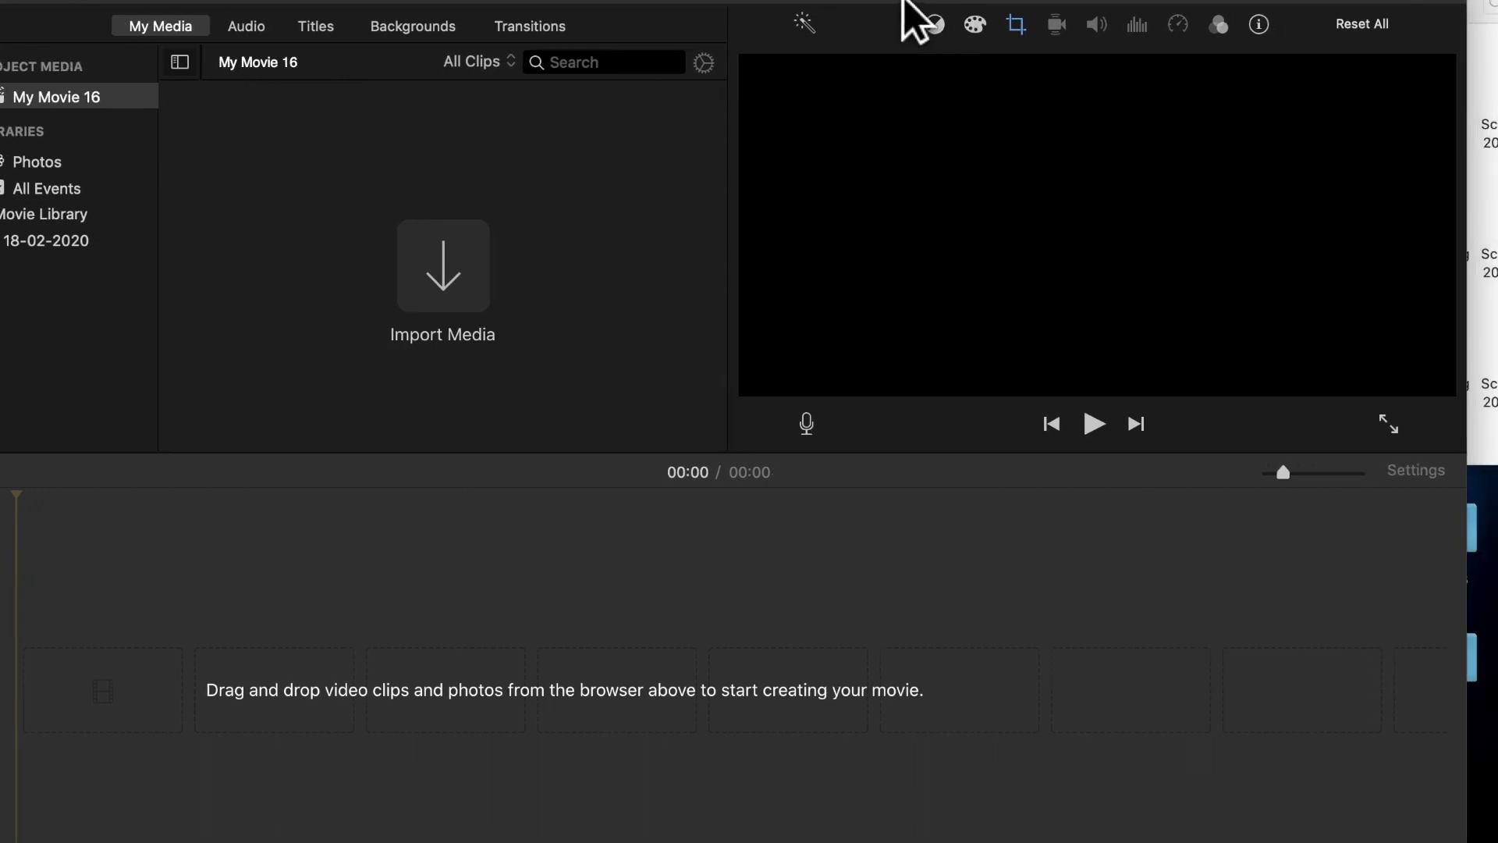
Step: Import the two screen recordings, including the 17.12 PM one, from Finder into My Media
click(1468, 11)
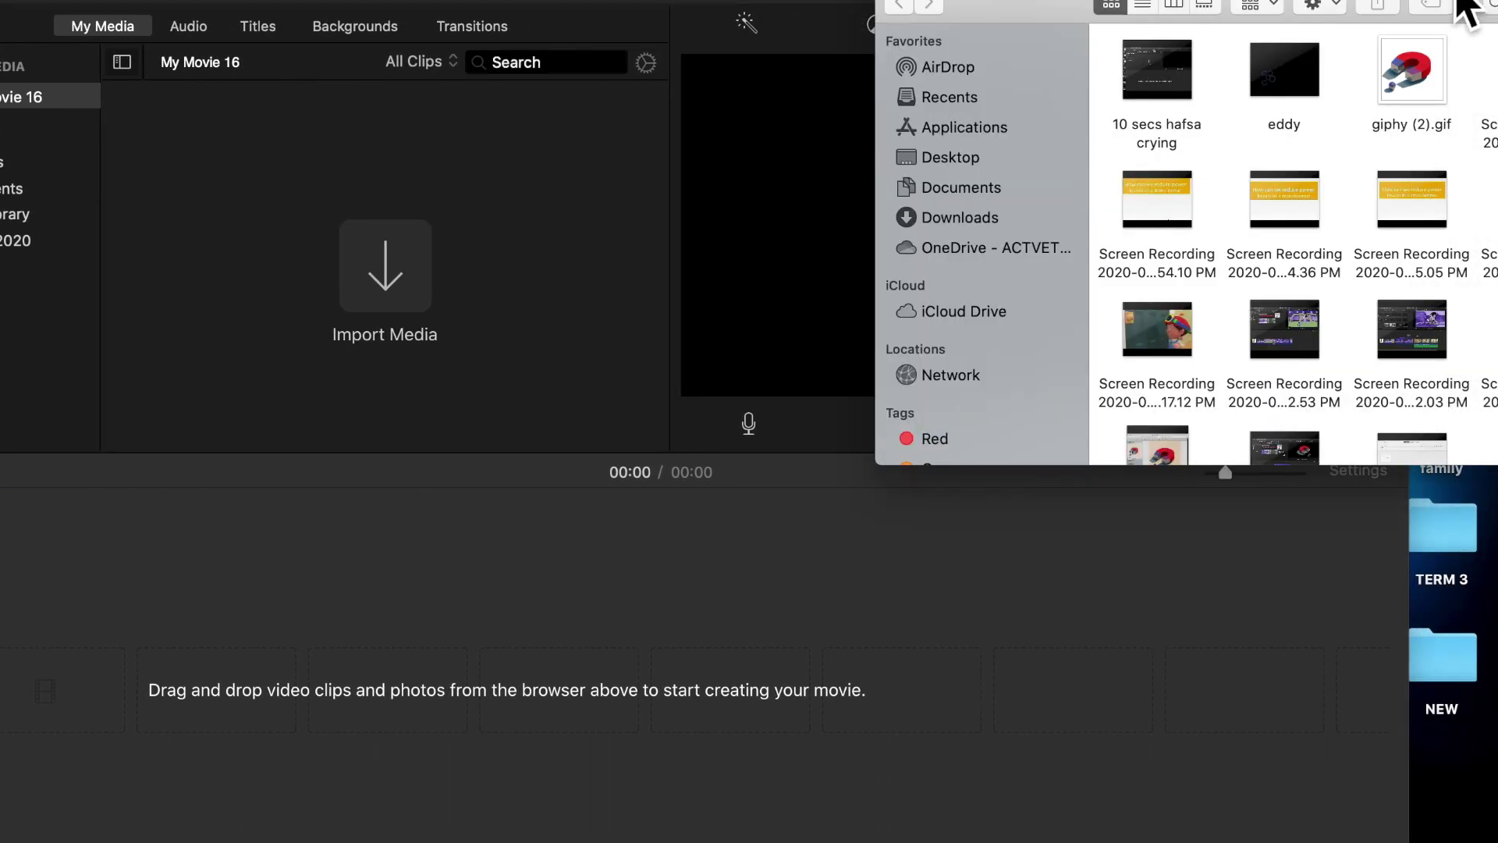
drag(1460, 2, 1140, 9)
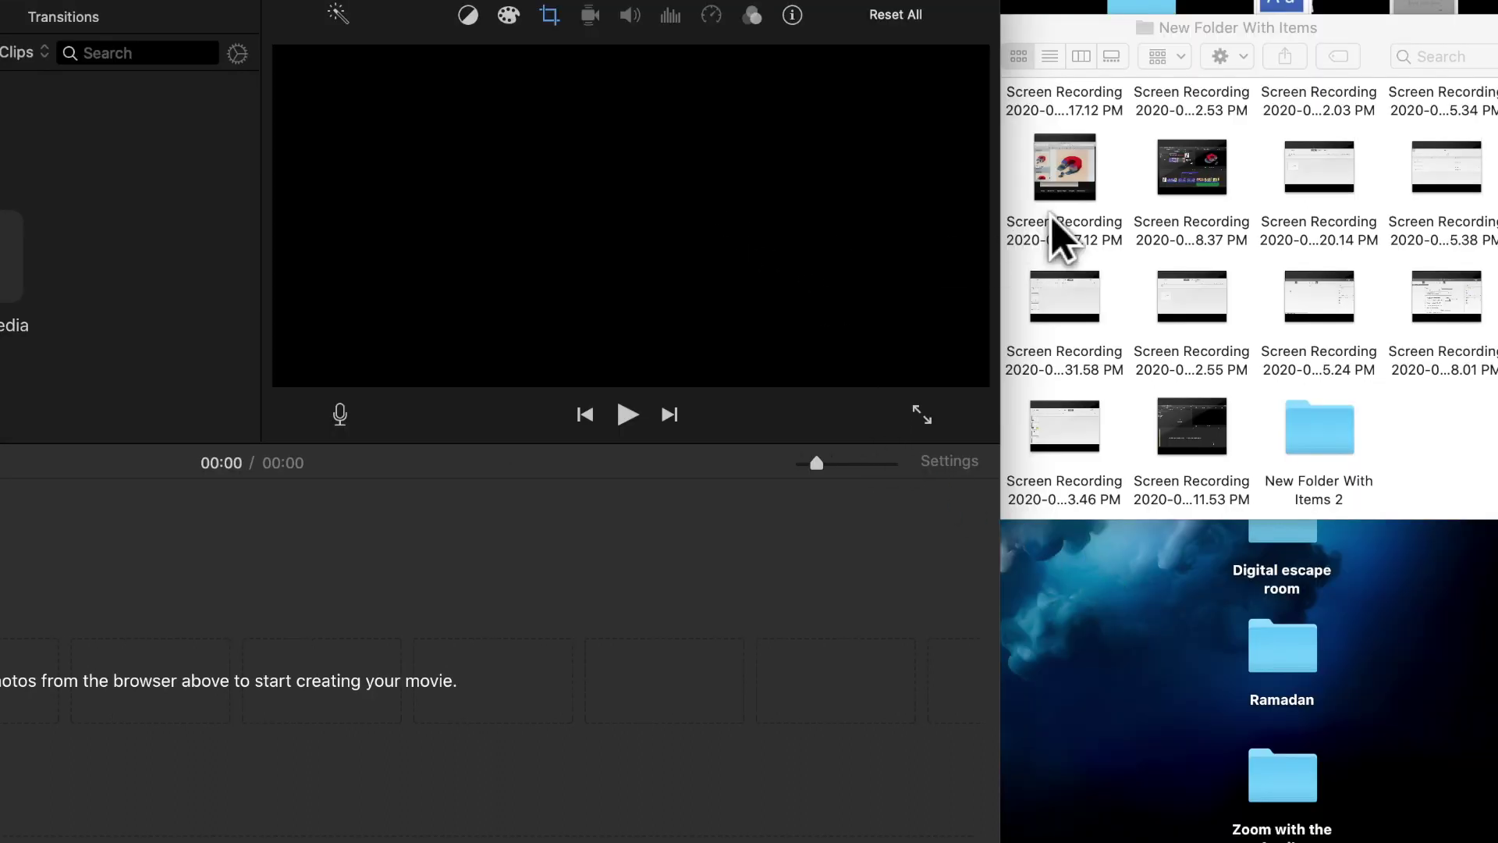
mouse_move(1235, 197)
scroll(1241, 203, up, 4)
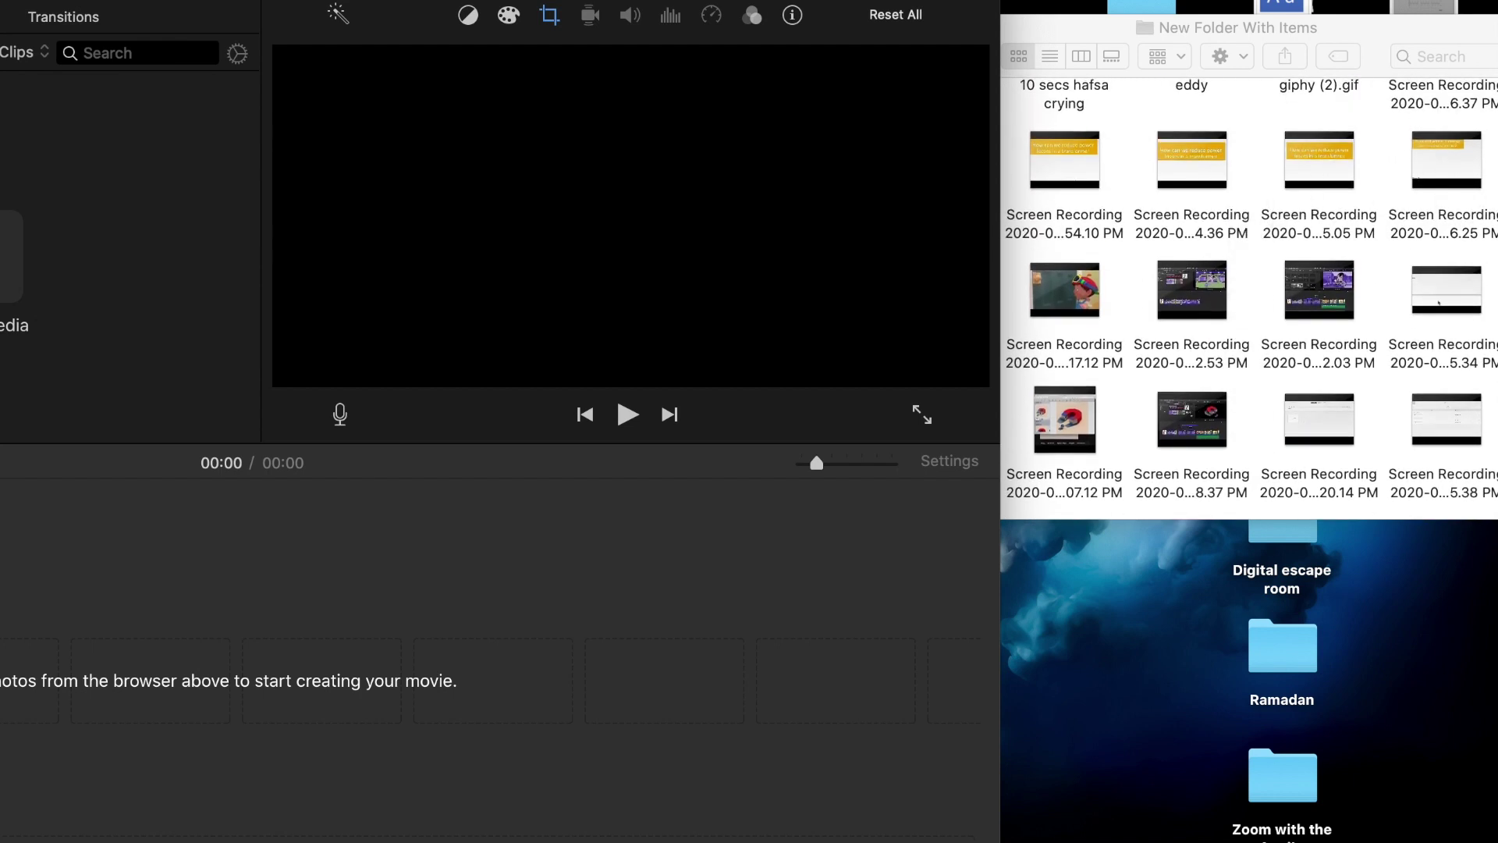
drag(1446, 160, 109, 236)
scroll(1187, 224, down, 2)
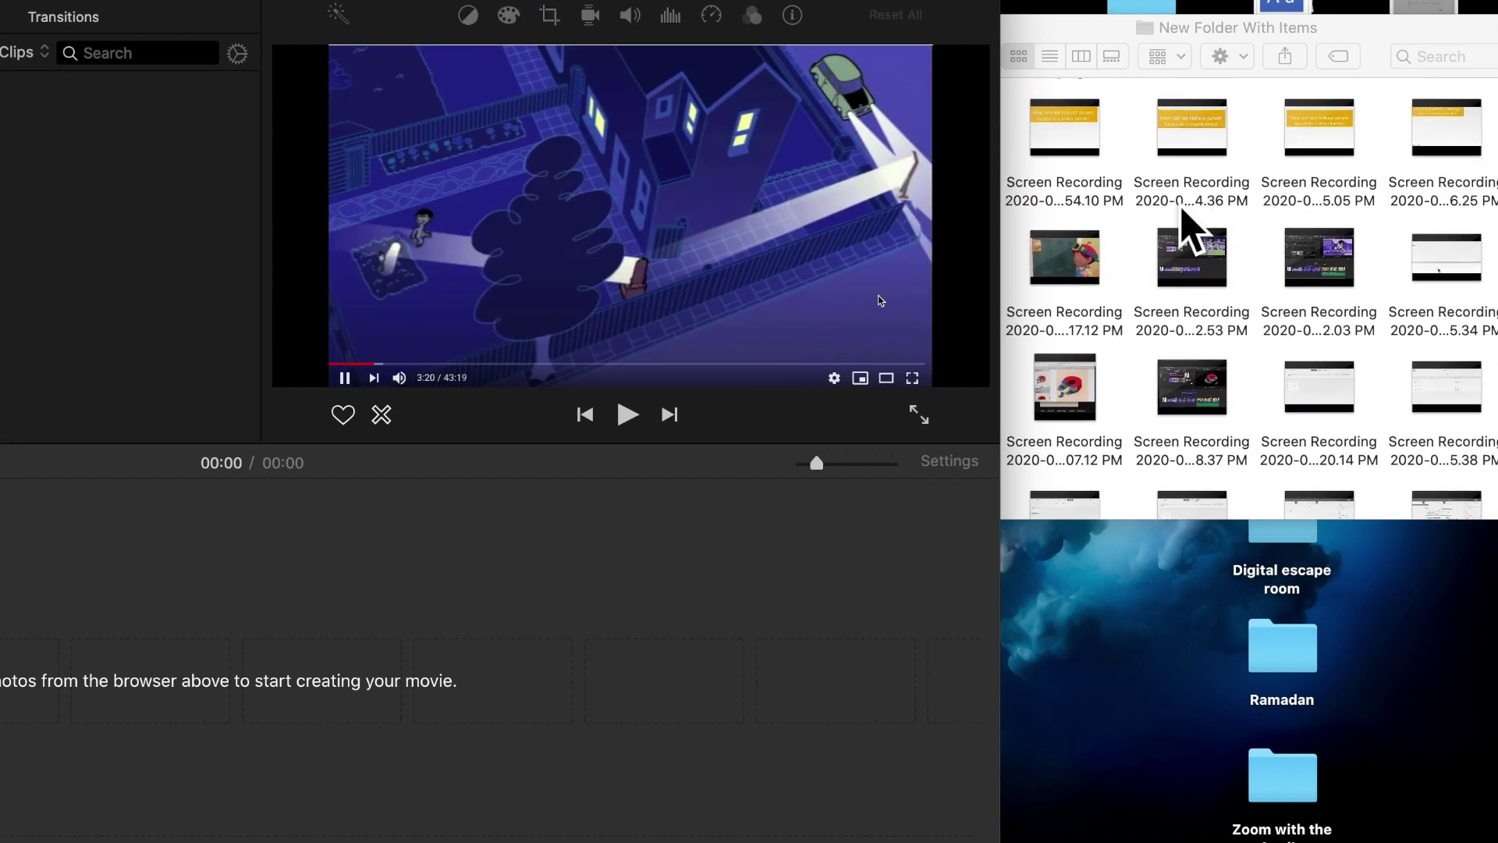
drag(1090, 267, 201, 311)
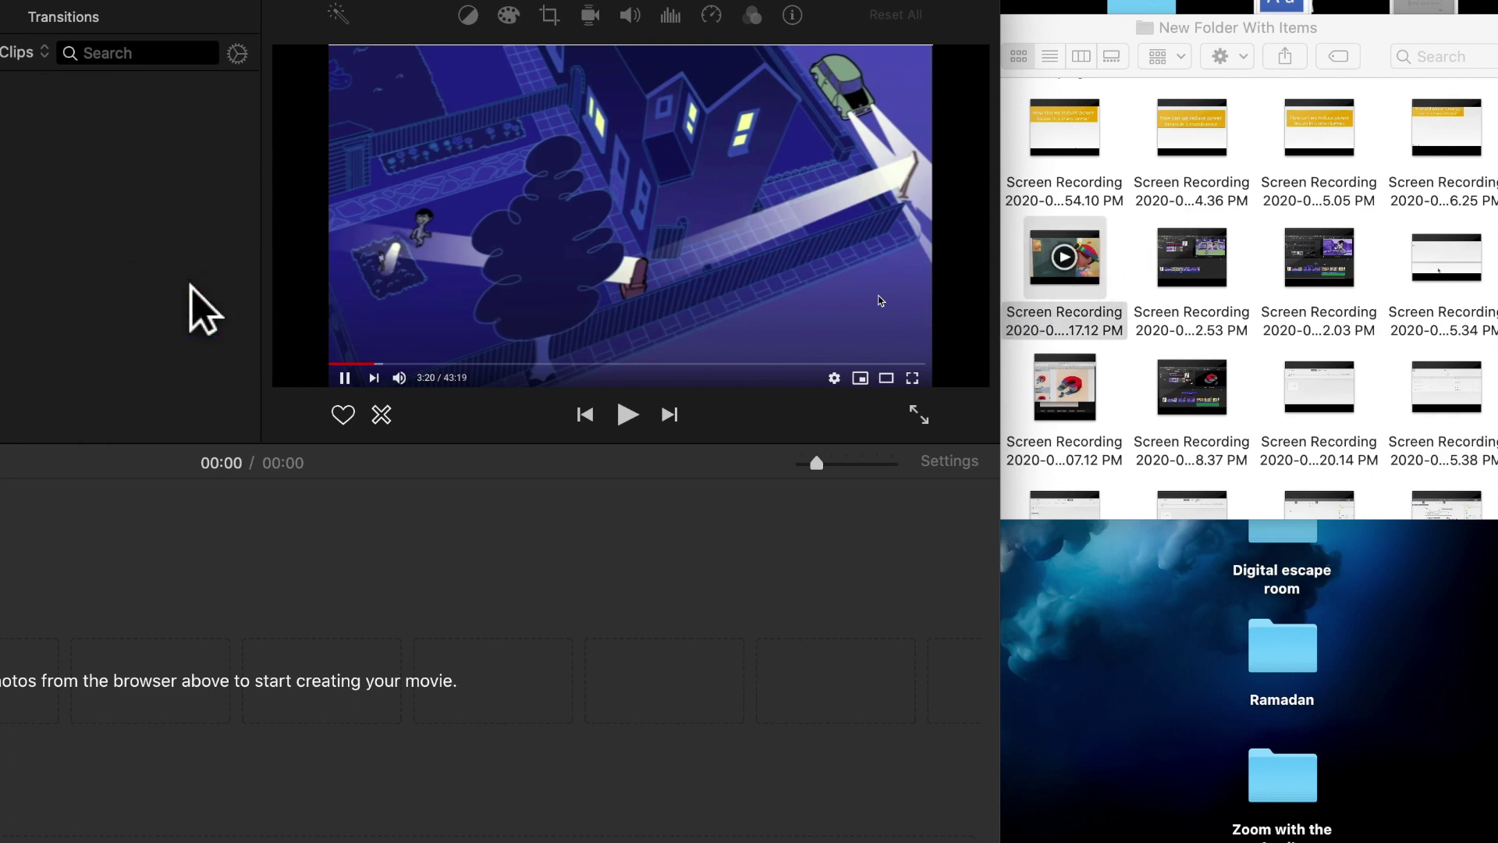
click(191, 306)
scroll(1213, 347, down, 3)
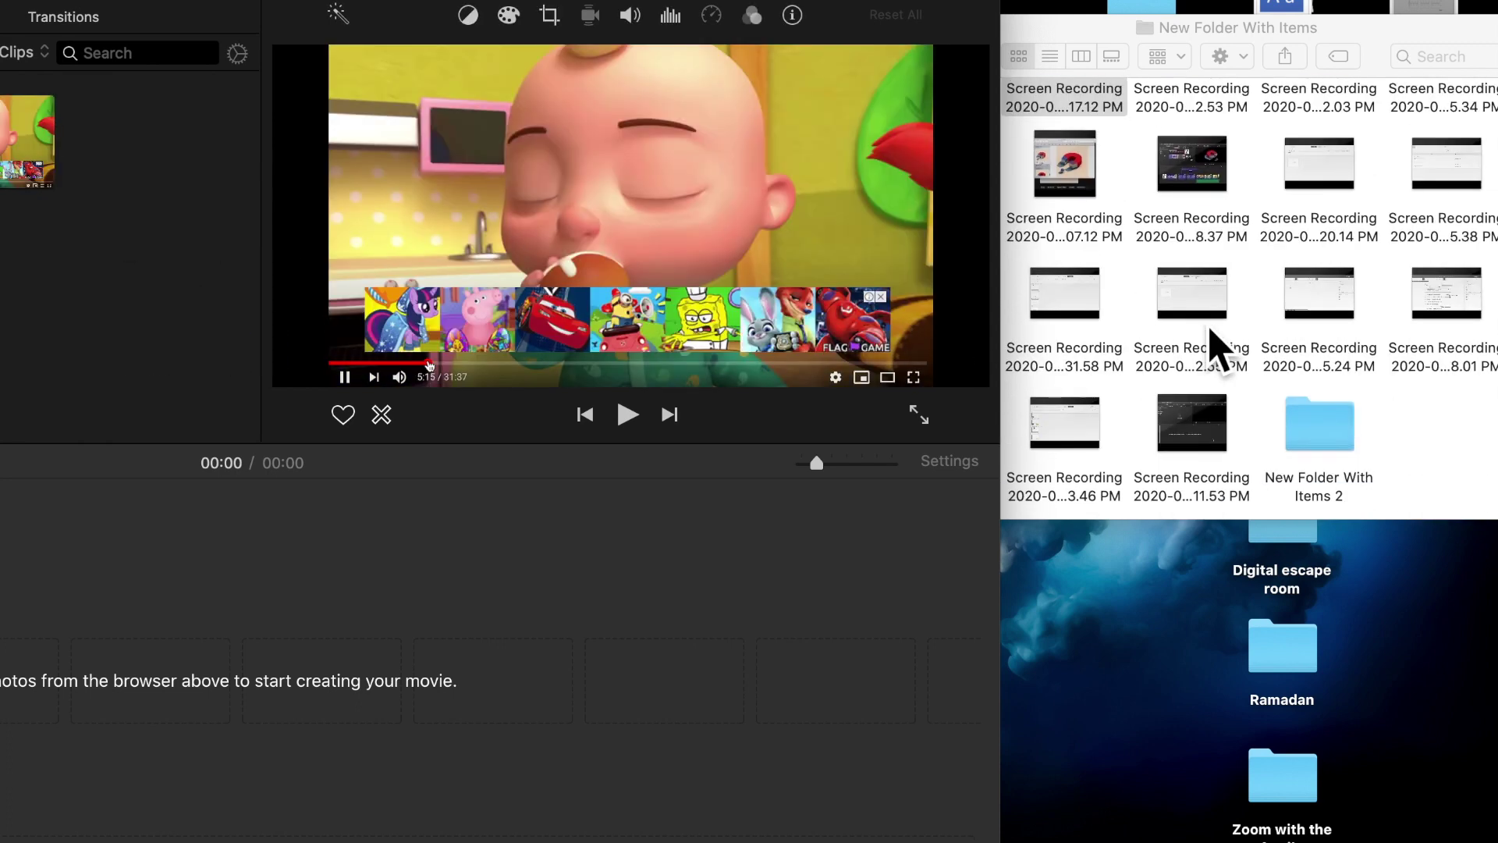
Step: From New Folder With Items 2, import the Mickey and Tweety pictures and Standing.gif
double_click(1315, 440)
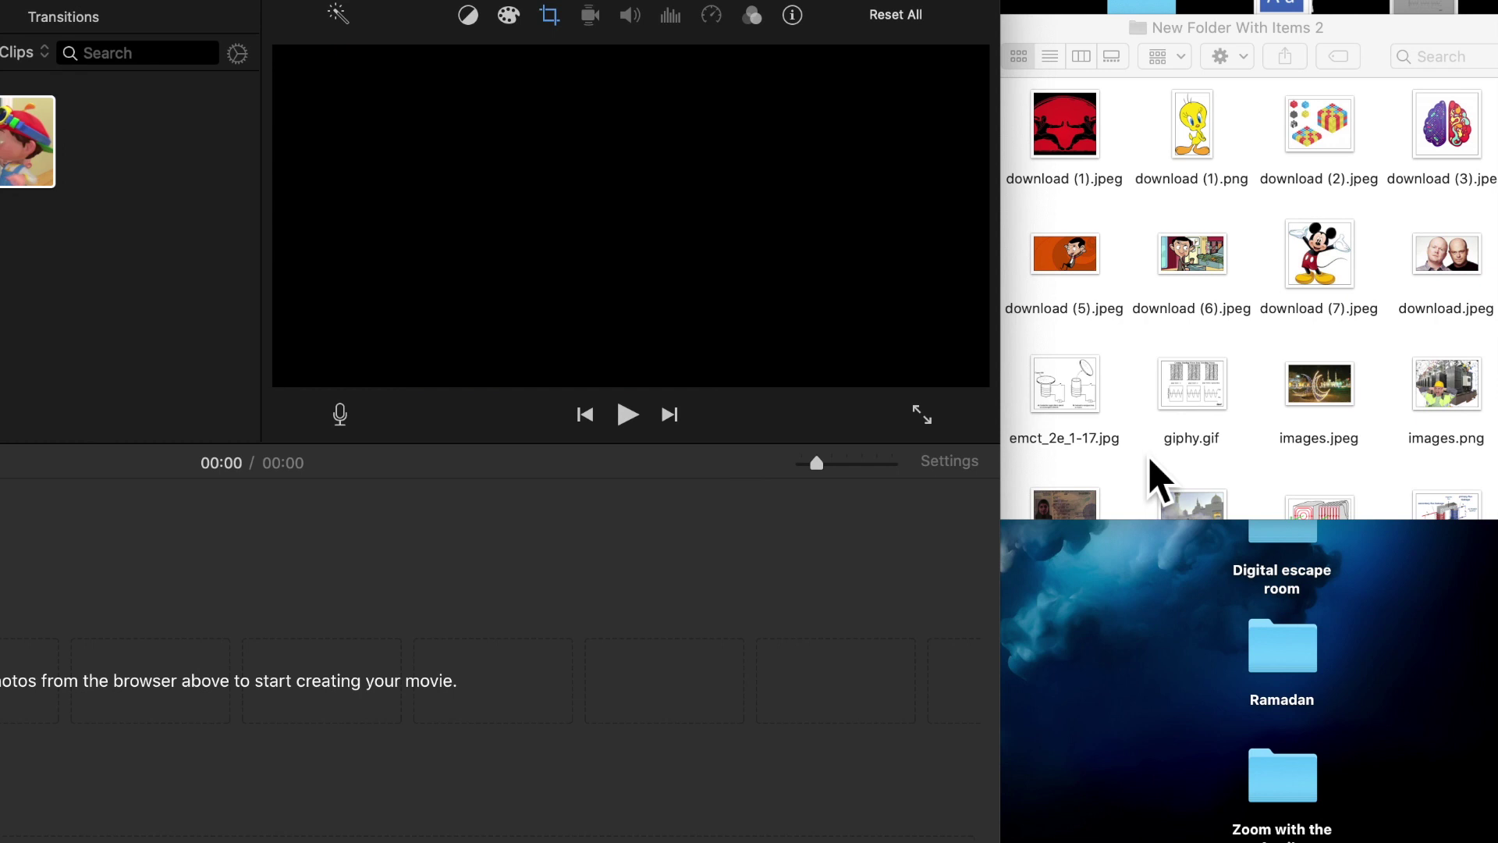
drag(1341, 278, 250, 312)
drag(1199, 129, 62, 258)
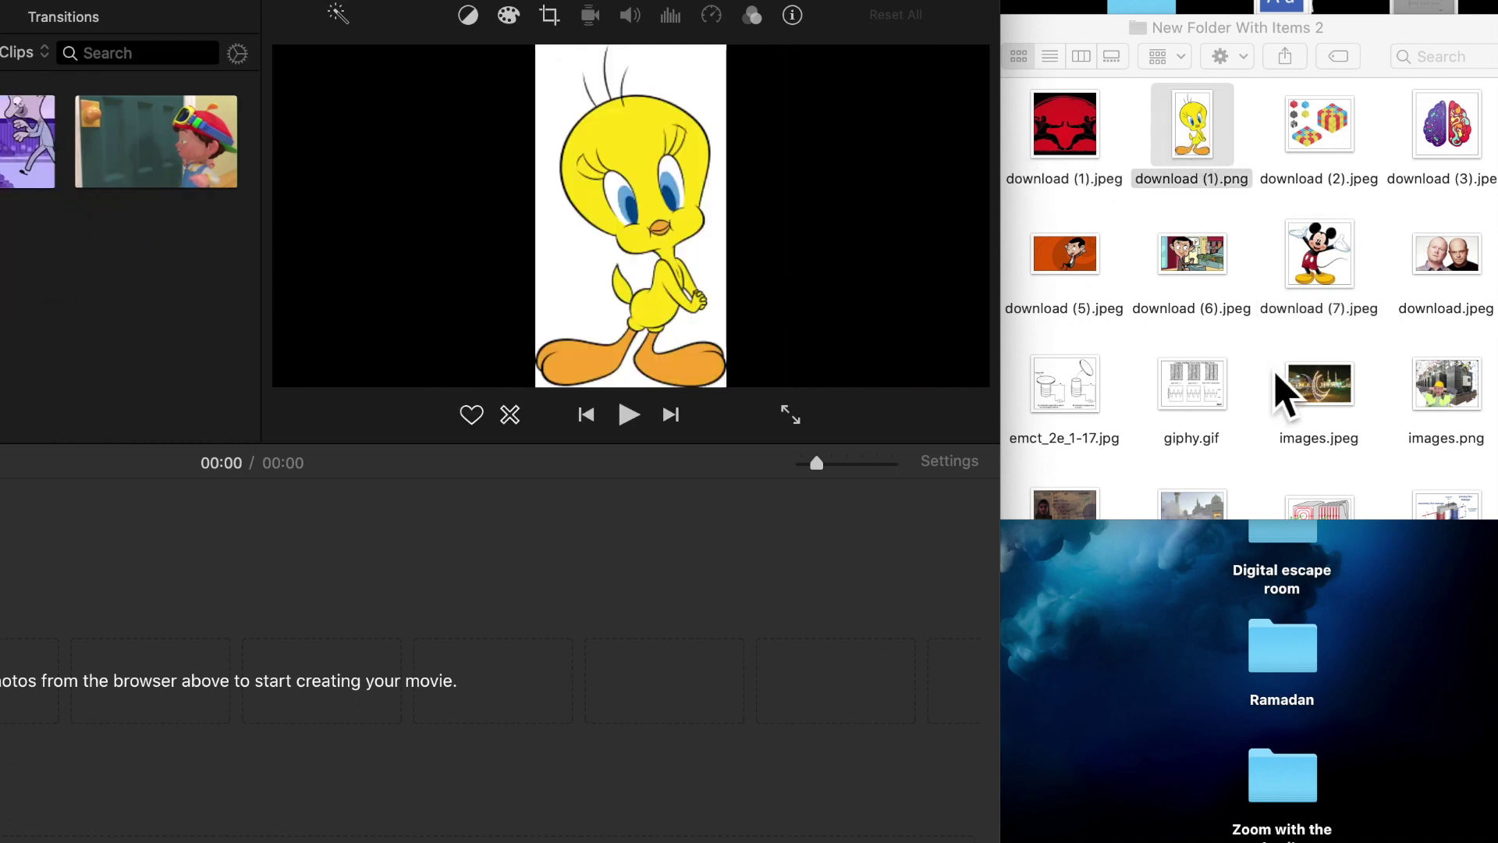
scroll(1277, 375, down, 5)
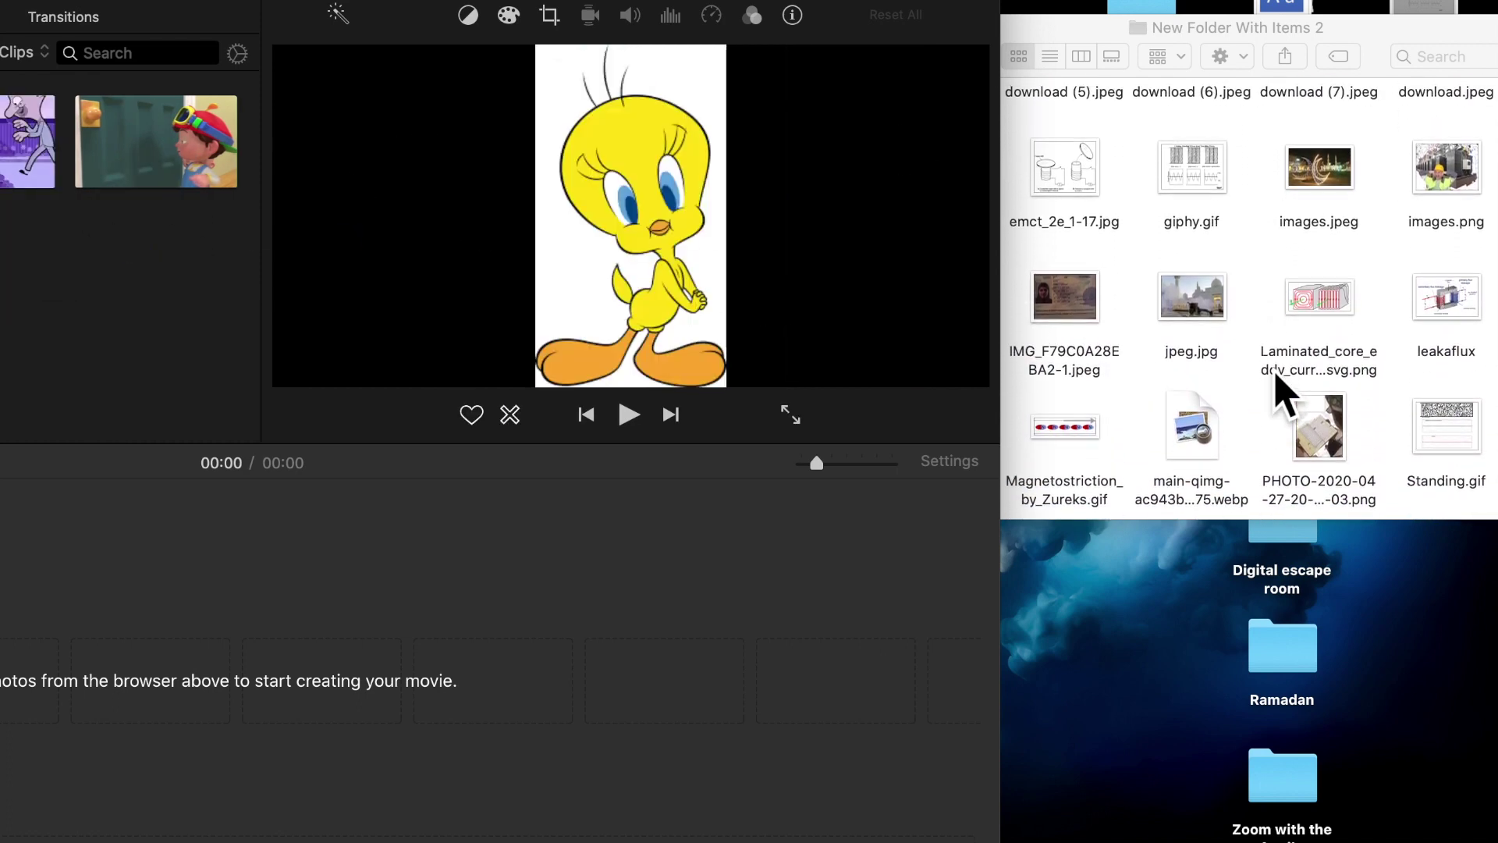
scroll(1307, 316, up, 2)
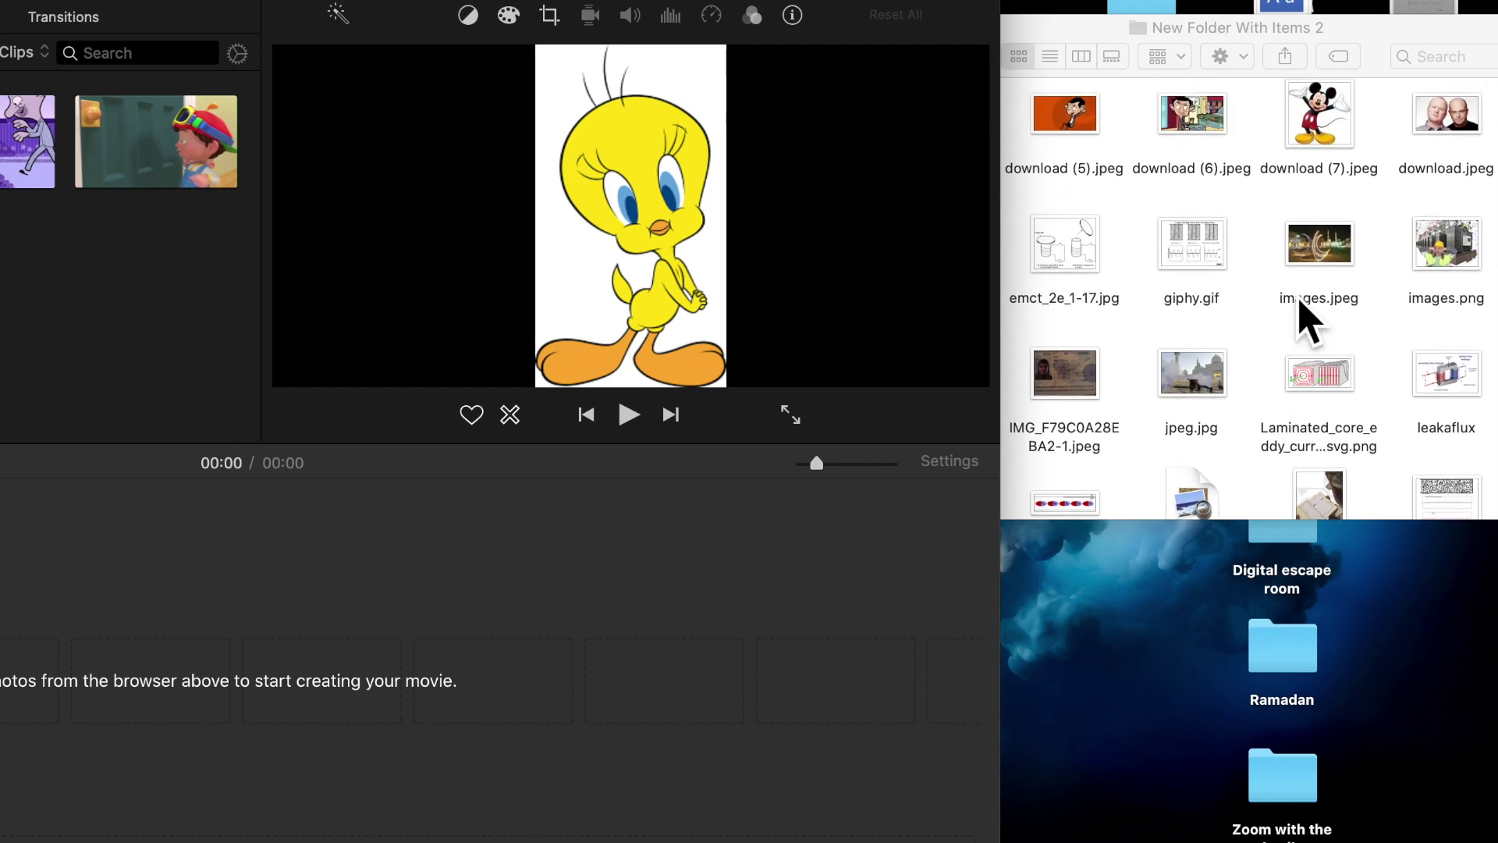
scroll(1302, 308, up, 3)
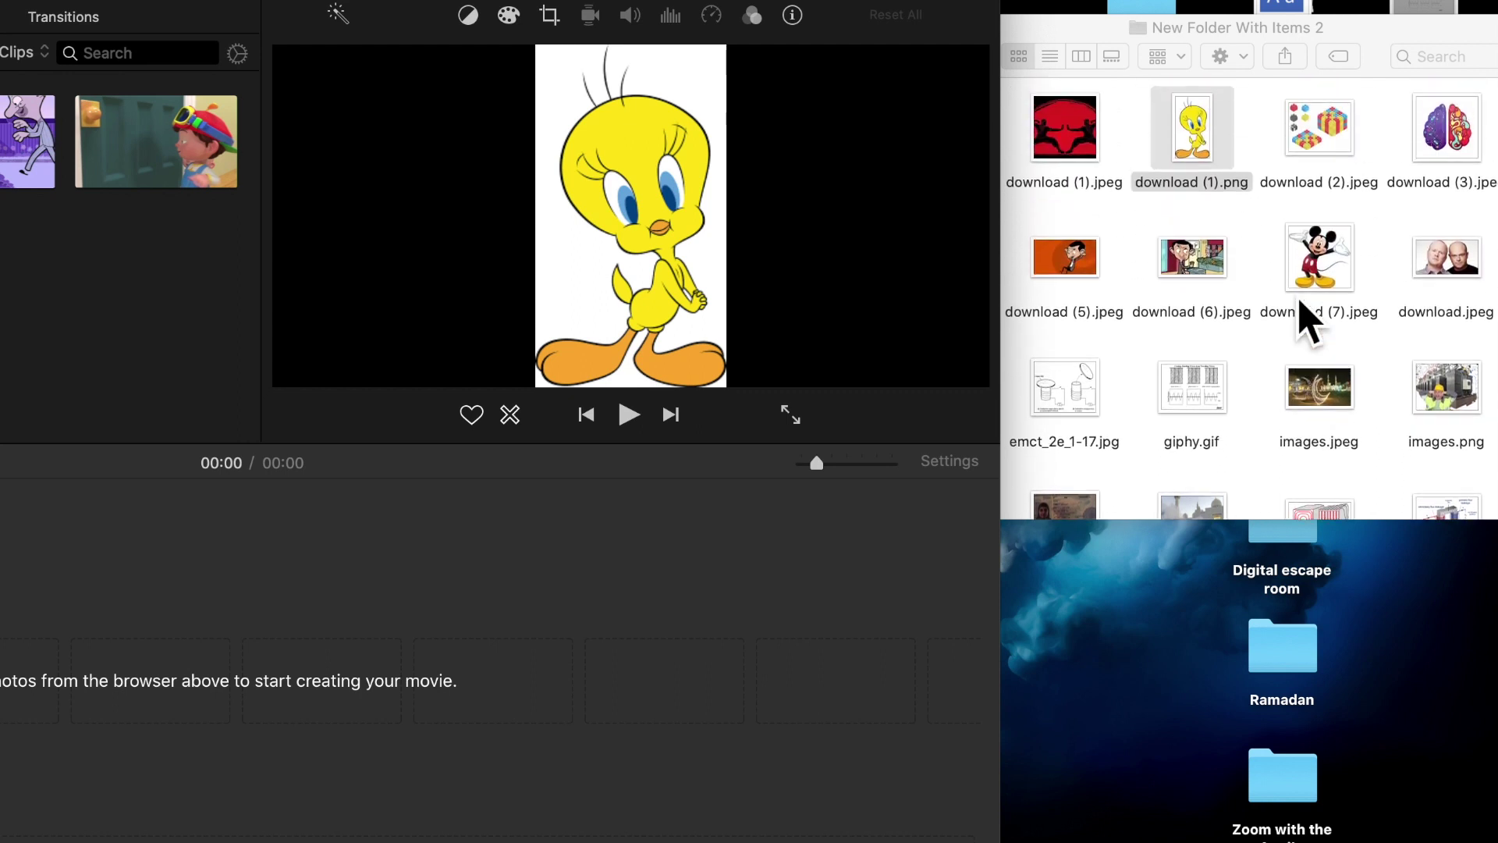
scroll(1366, 265, down, 5)
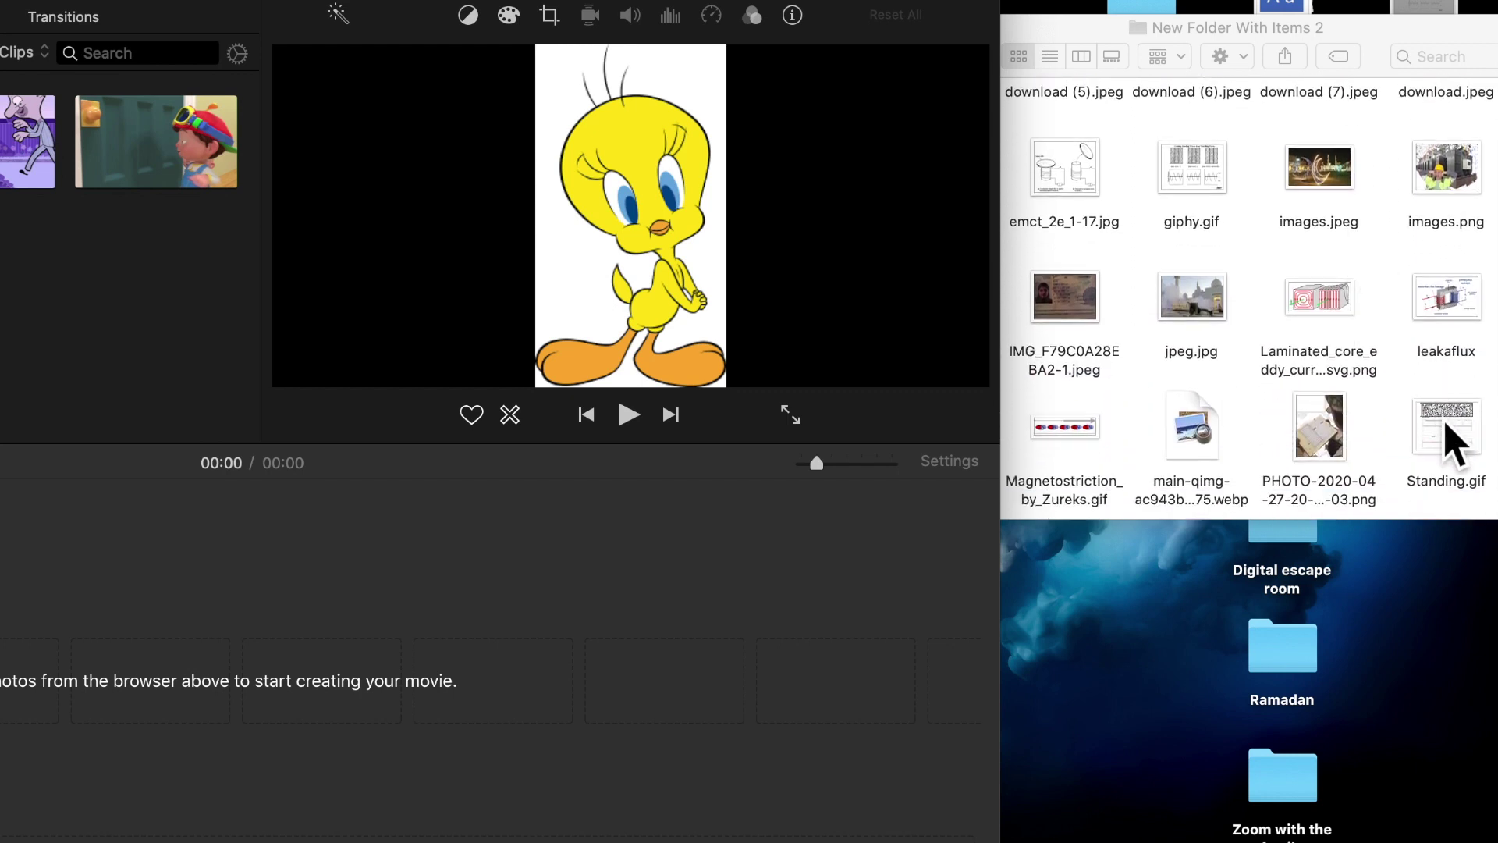
drag(1443, 428, 110, 352)
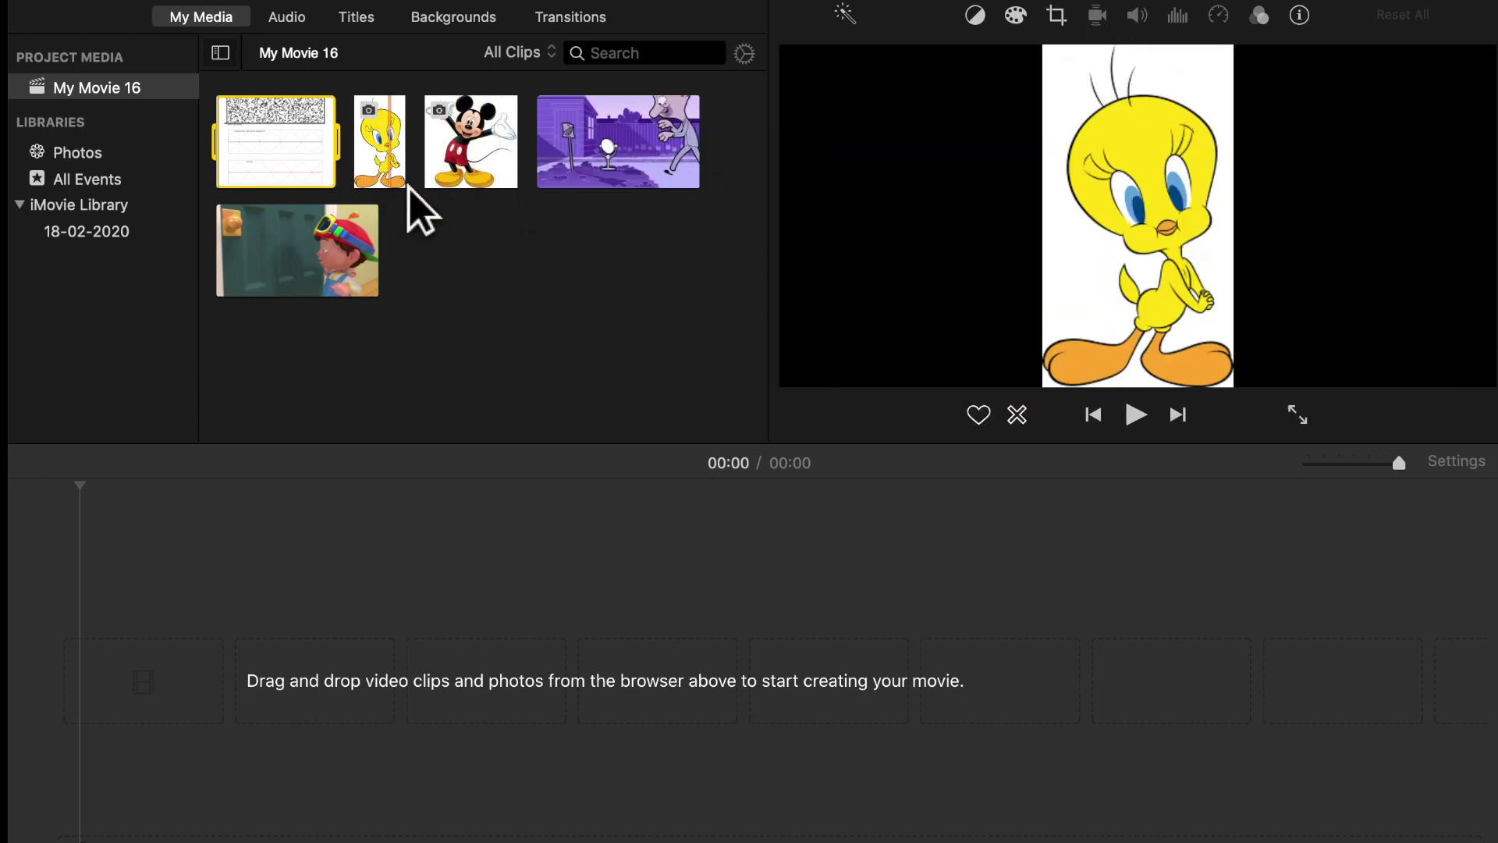
Step: Append Standing.gif, Tweety, Mickey, Mr Bean and Clean Up Song to the timeline in that order
mouse_move(302, 174)
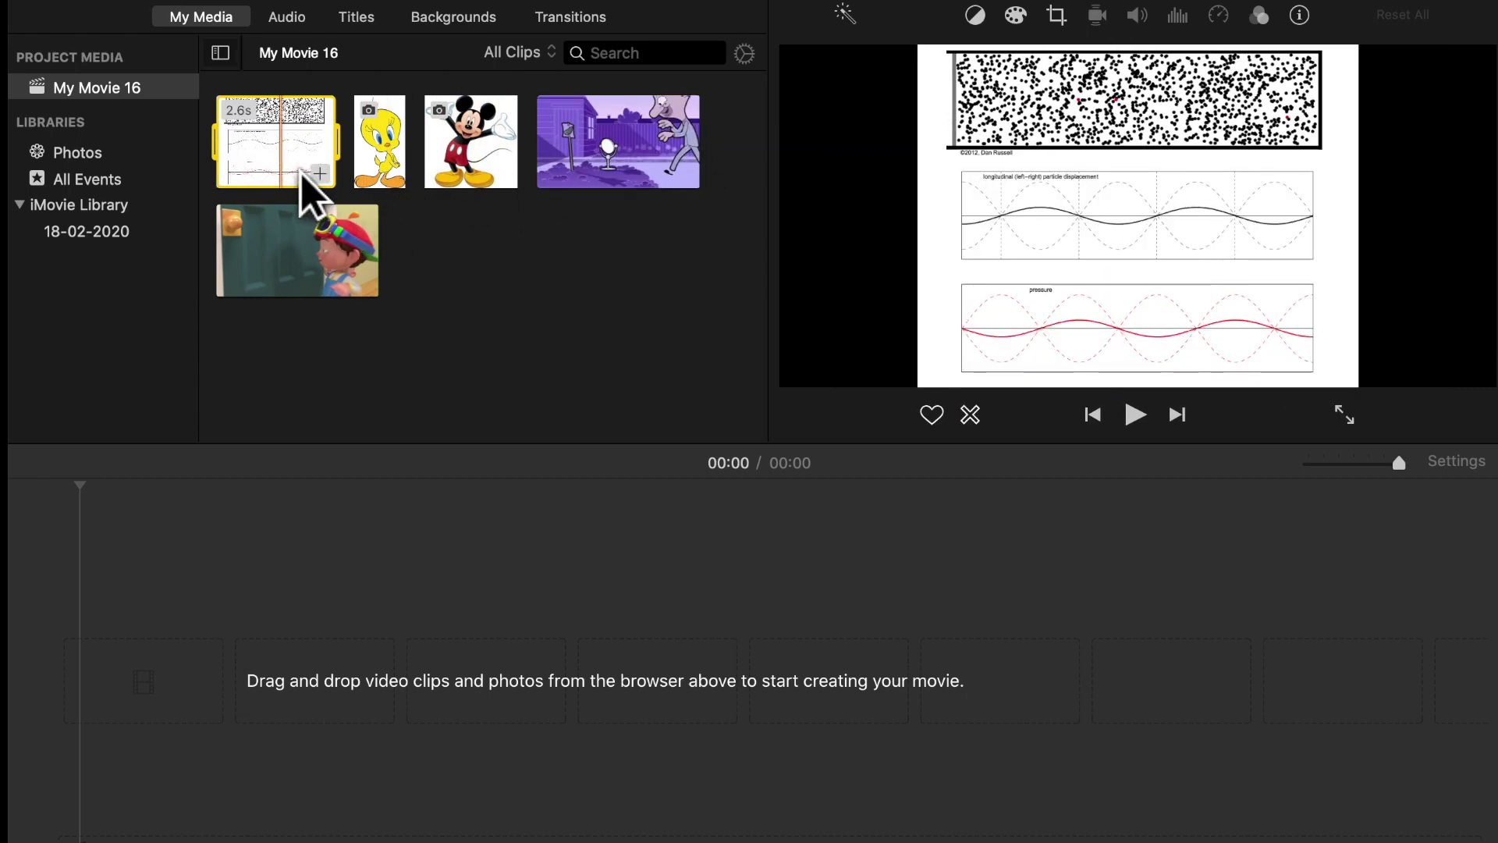
click(321, 174)
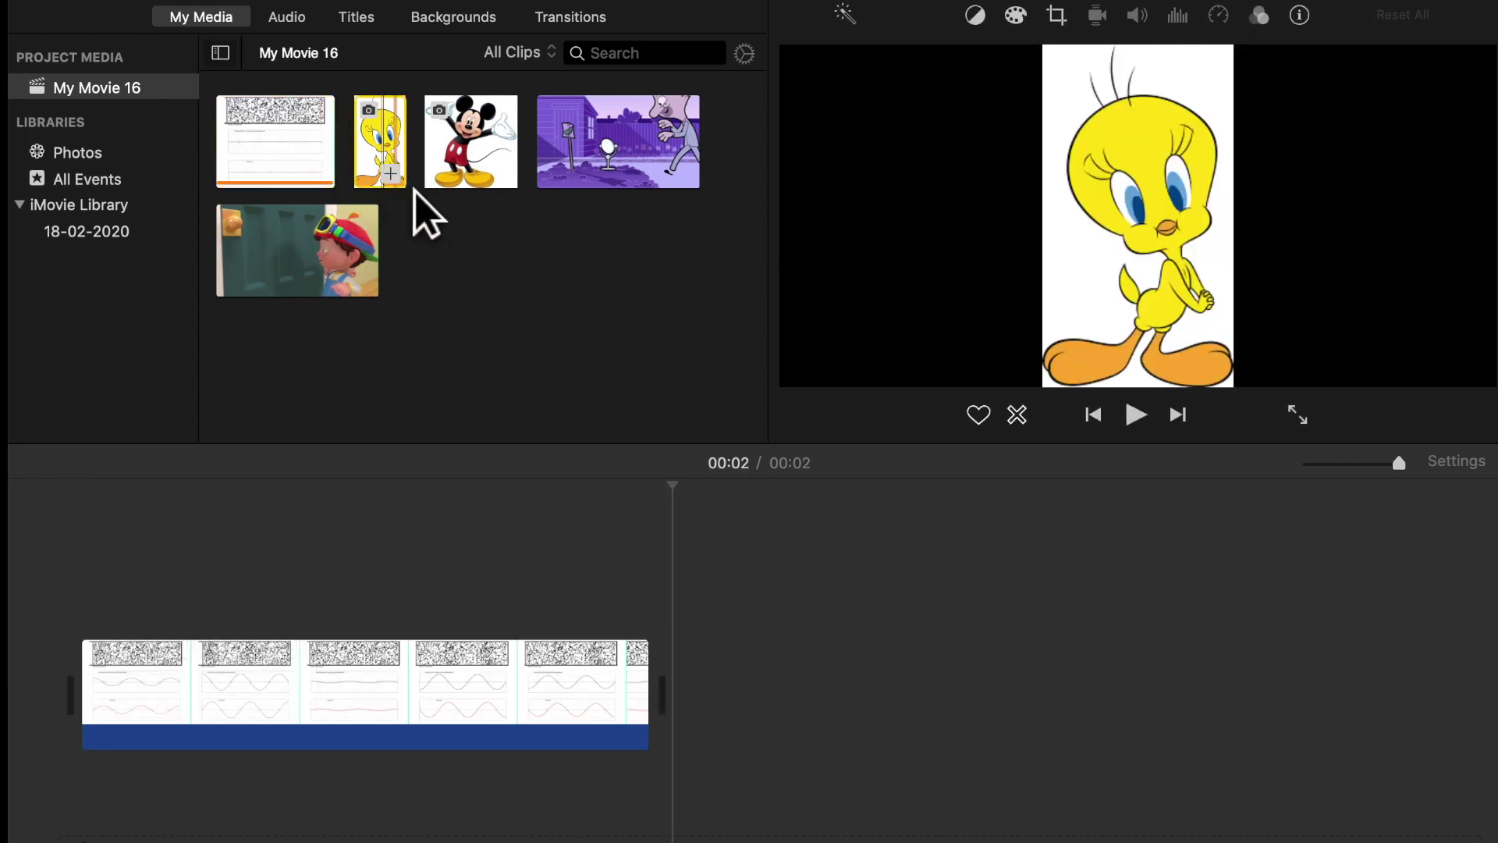
click(390, 174)
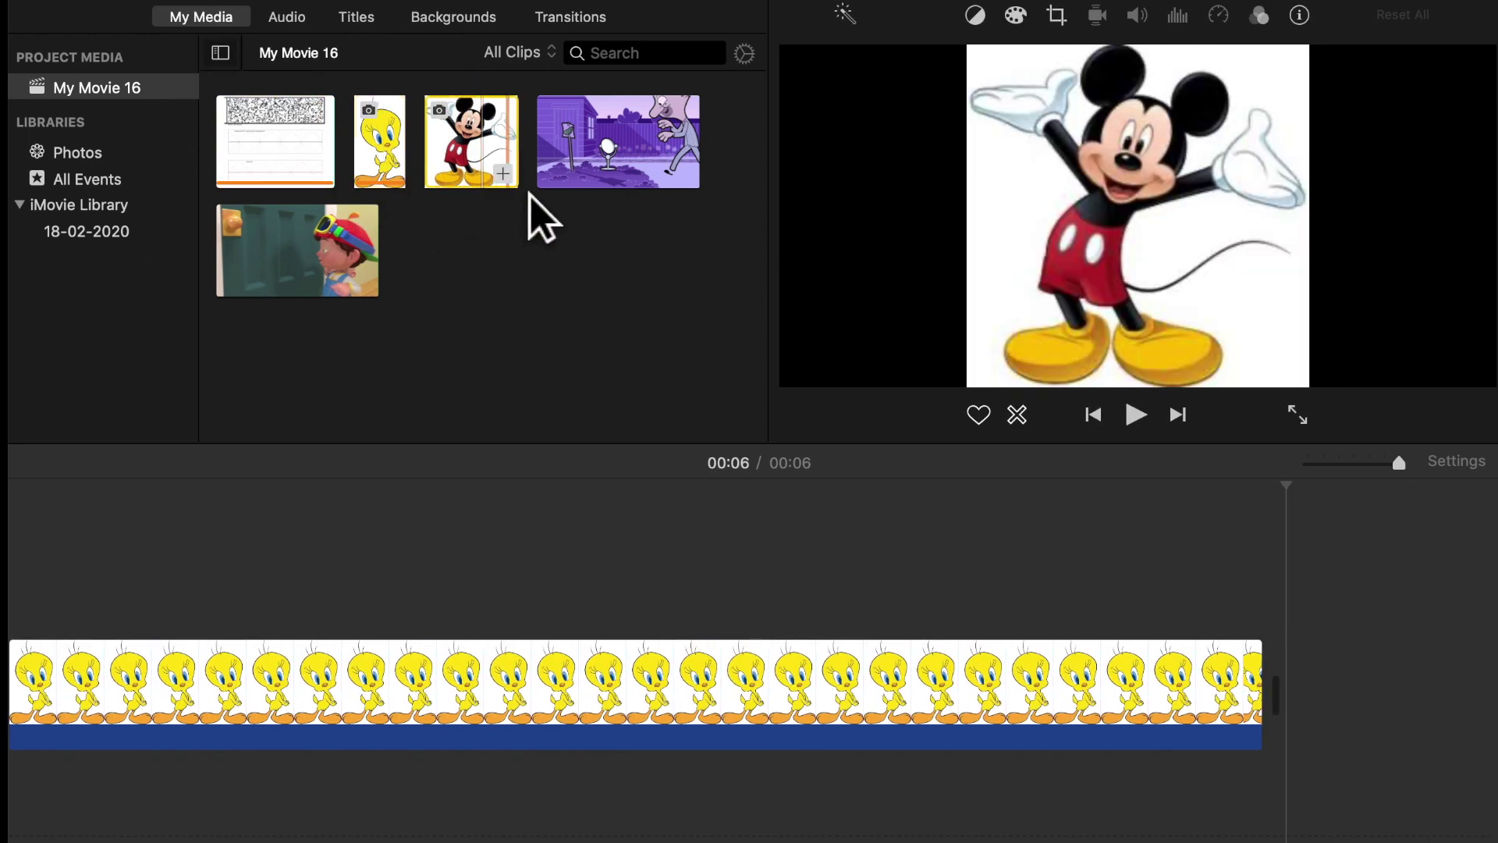
key(e)
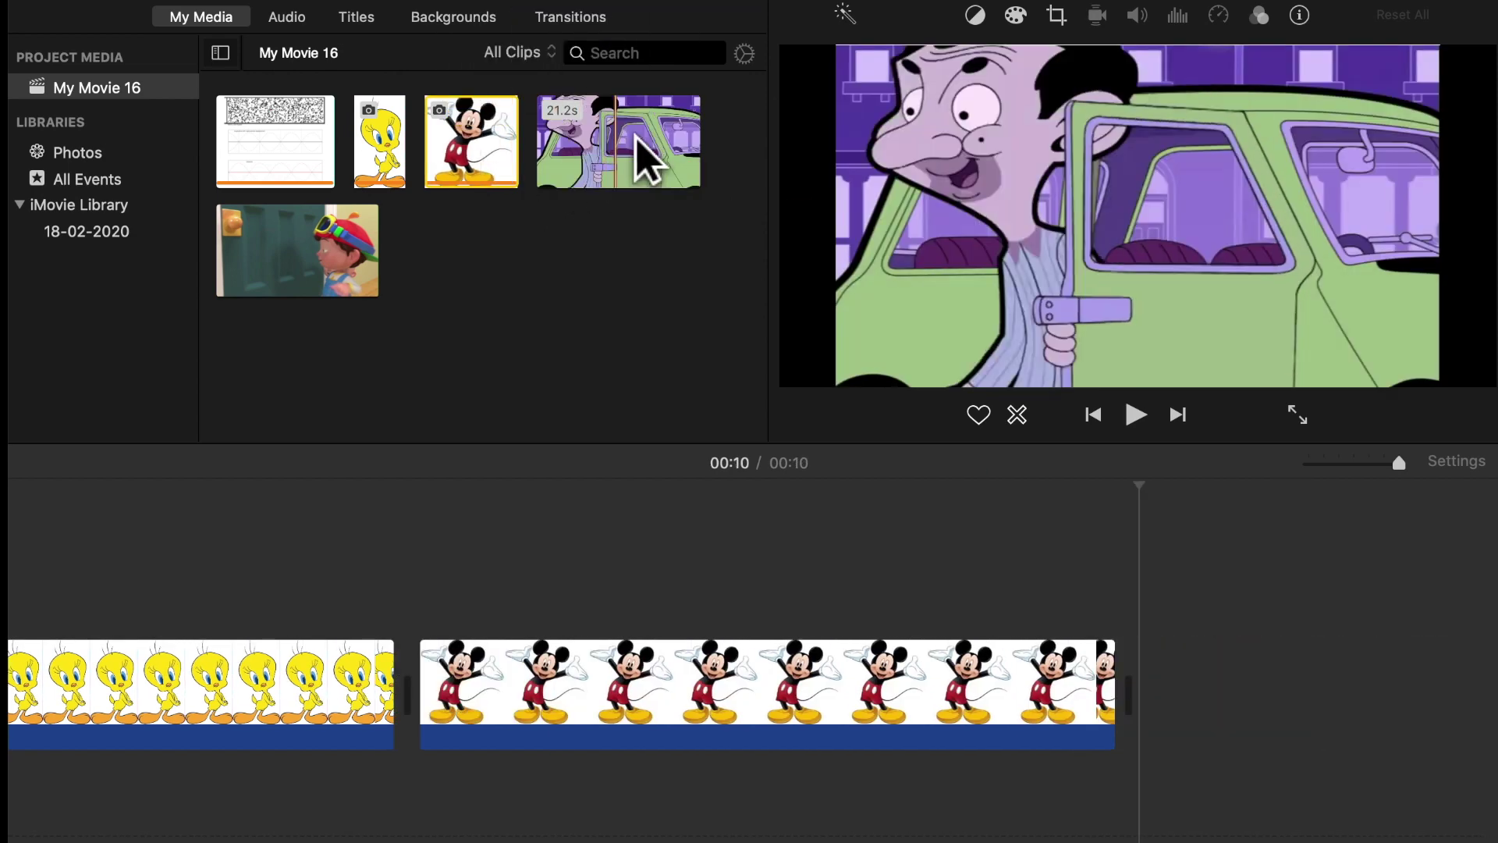
click(656, 156)
key(e)
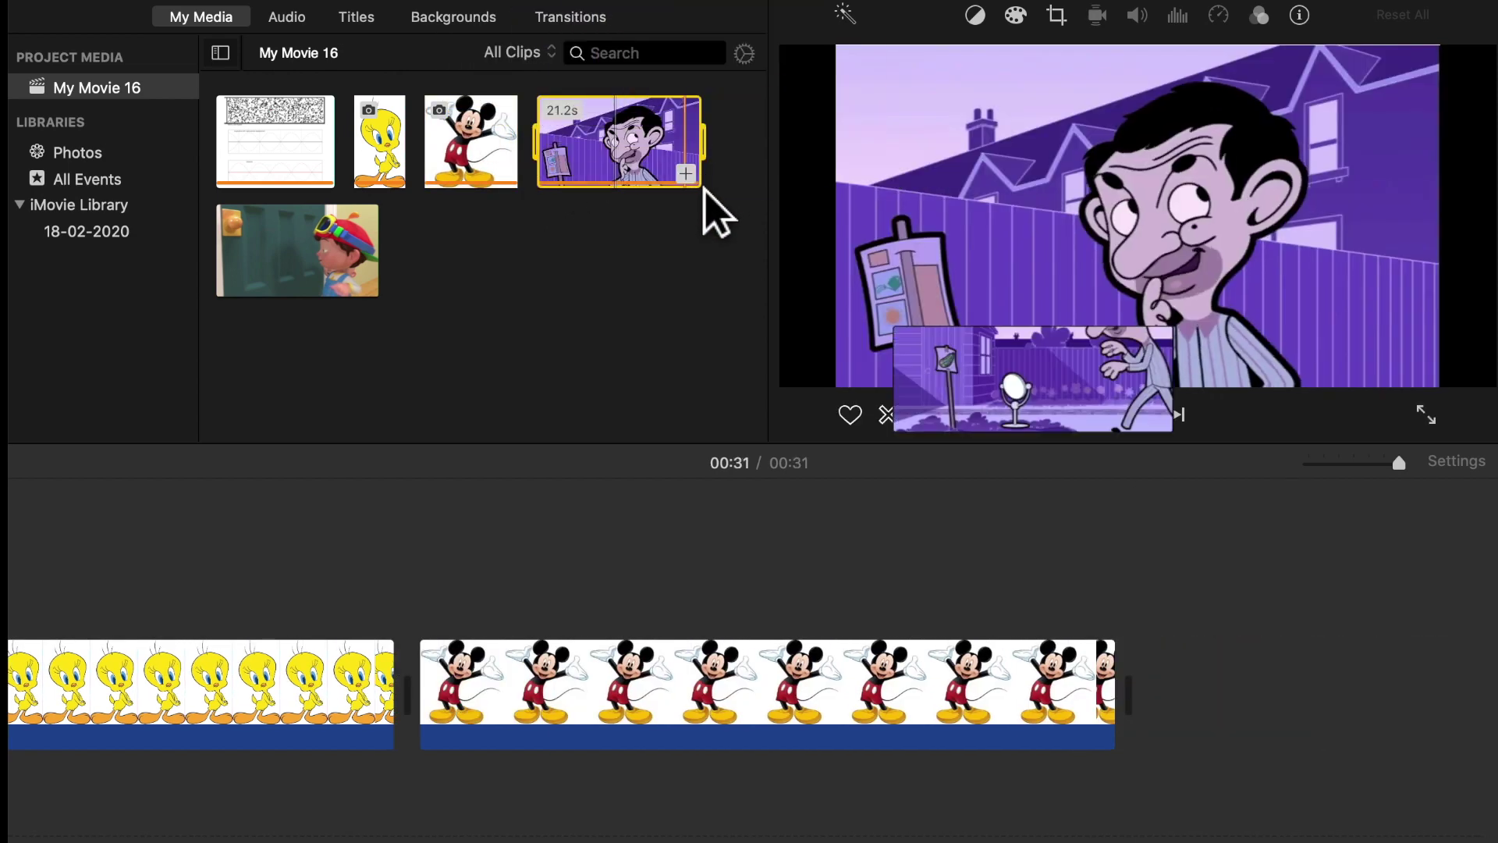
click(312, 287)
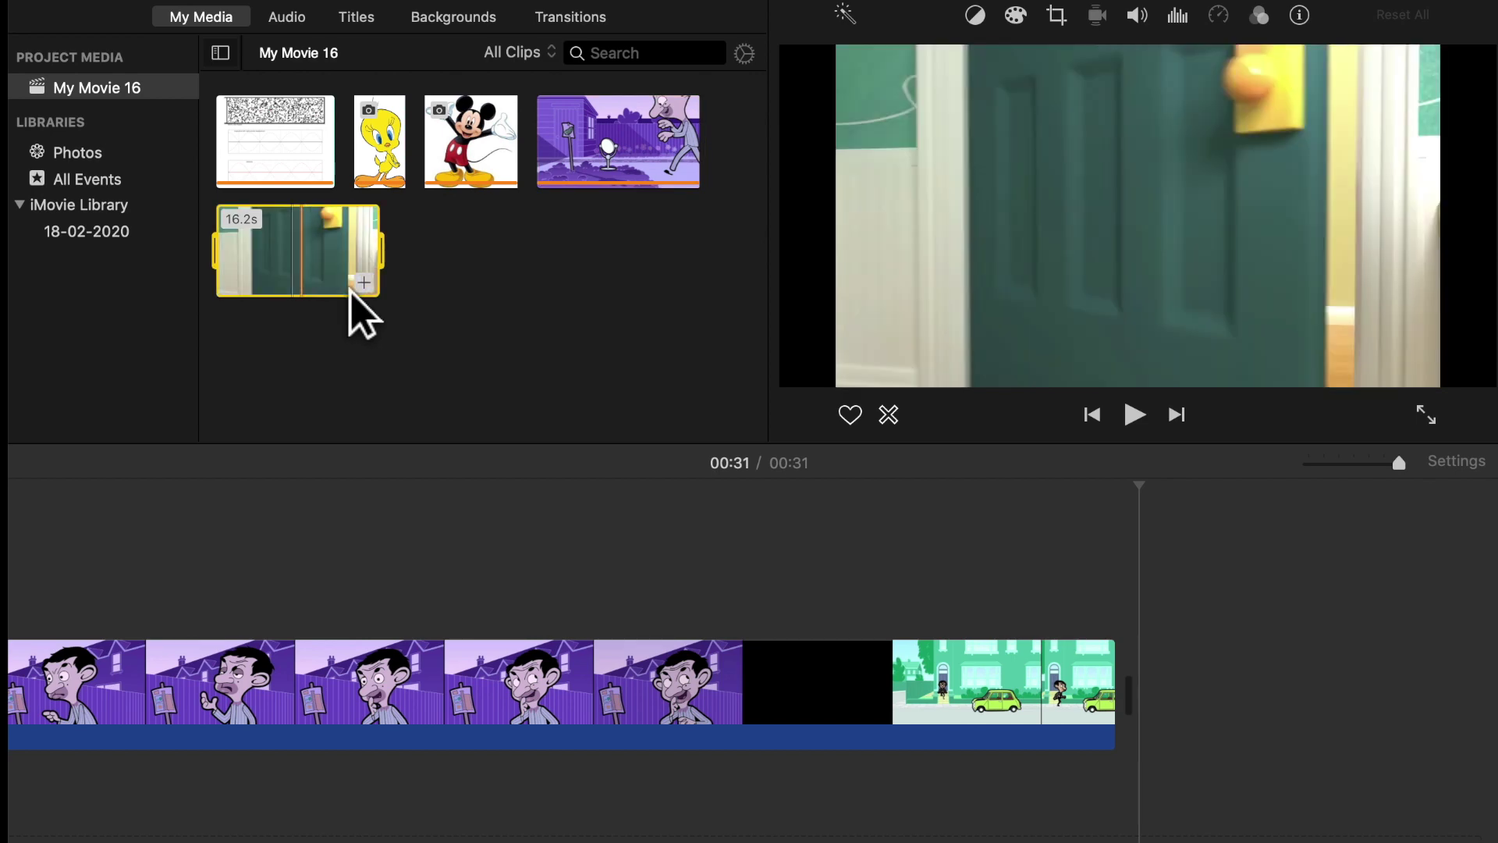
key(e)
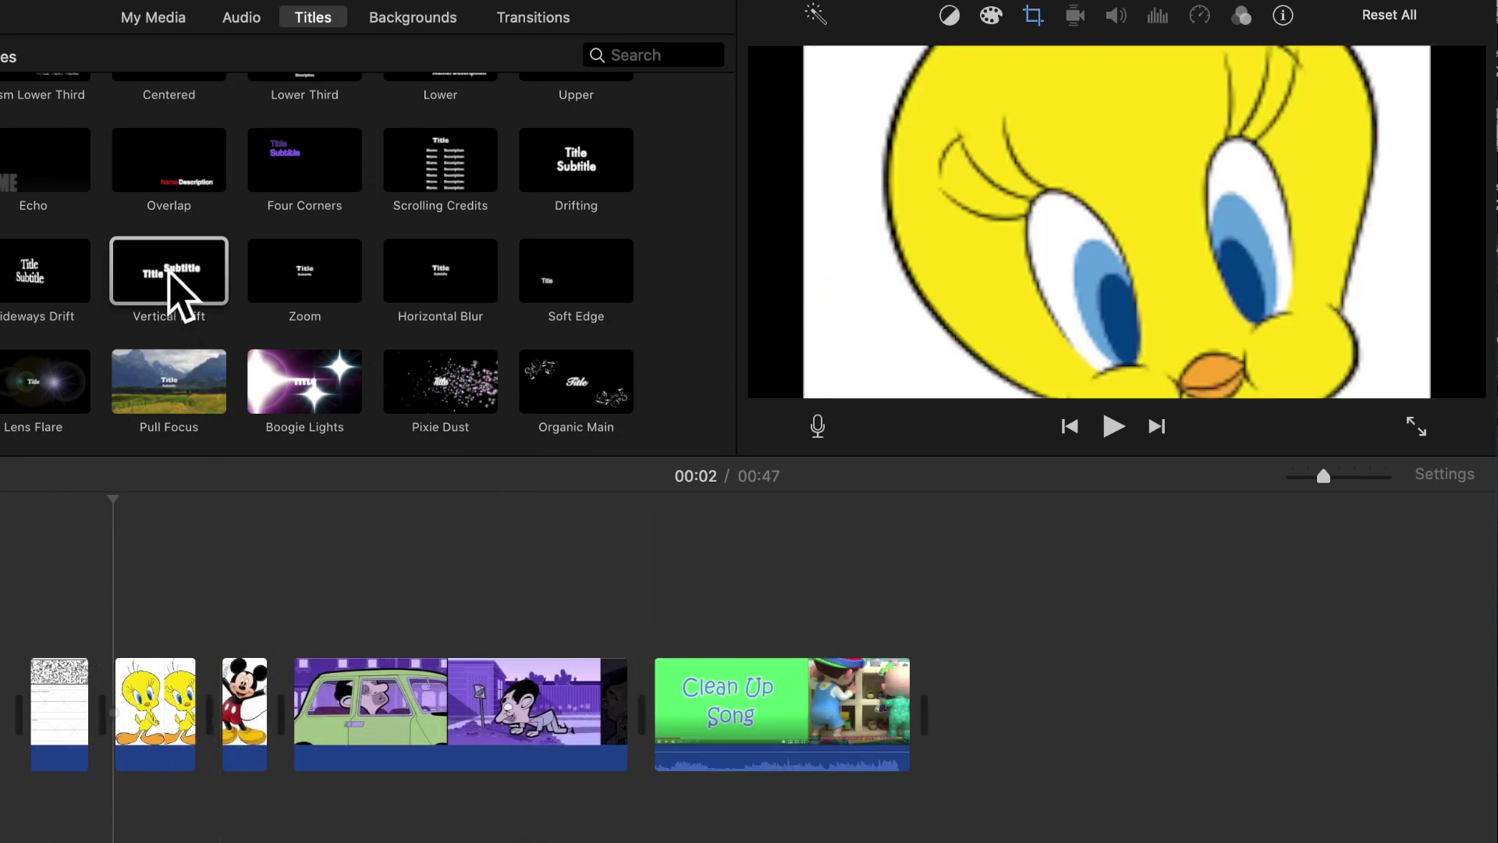
Step: Add a Vertical Drift title over the Tweety clip
scroll(179, 234, up, 1)
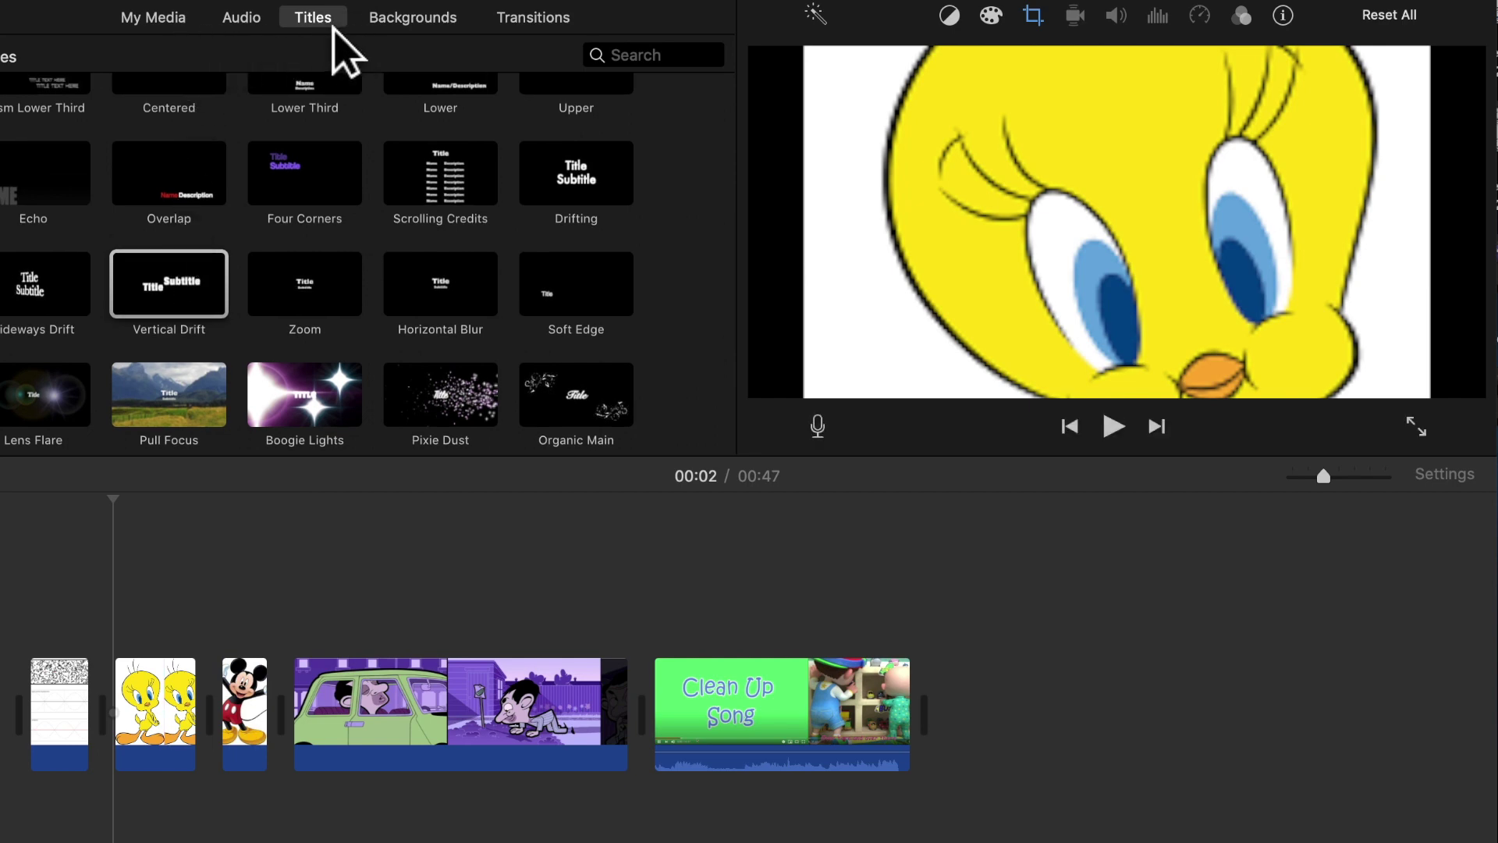
scroll(226, 301, down, 5)
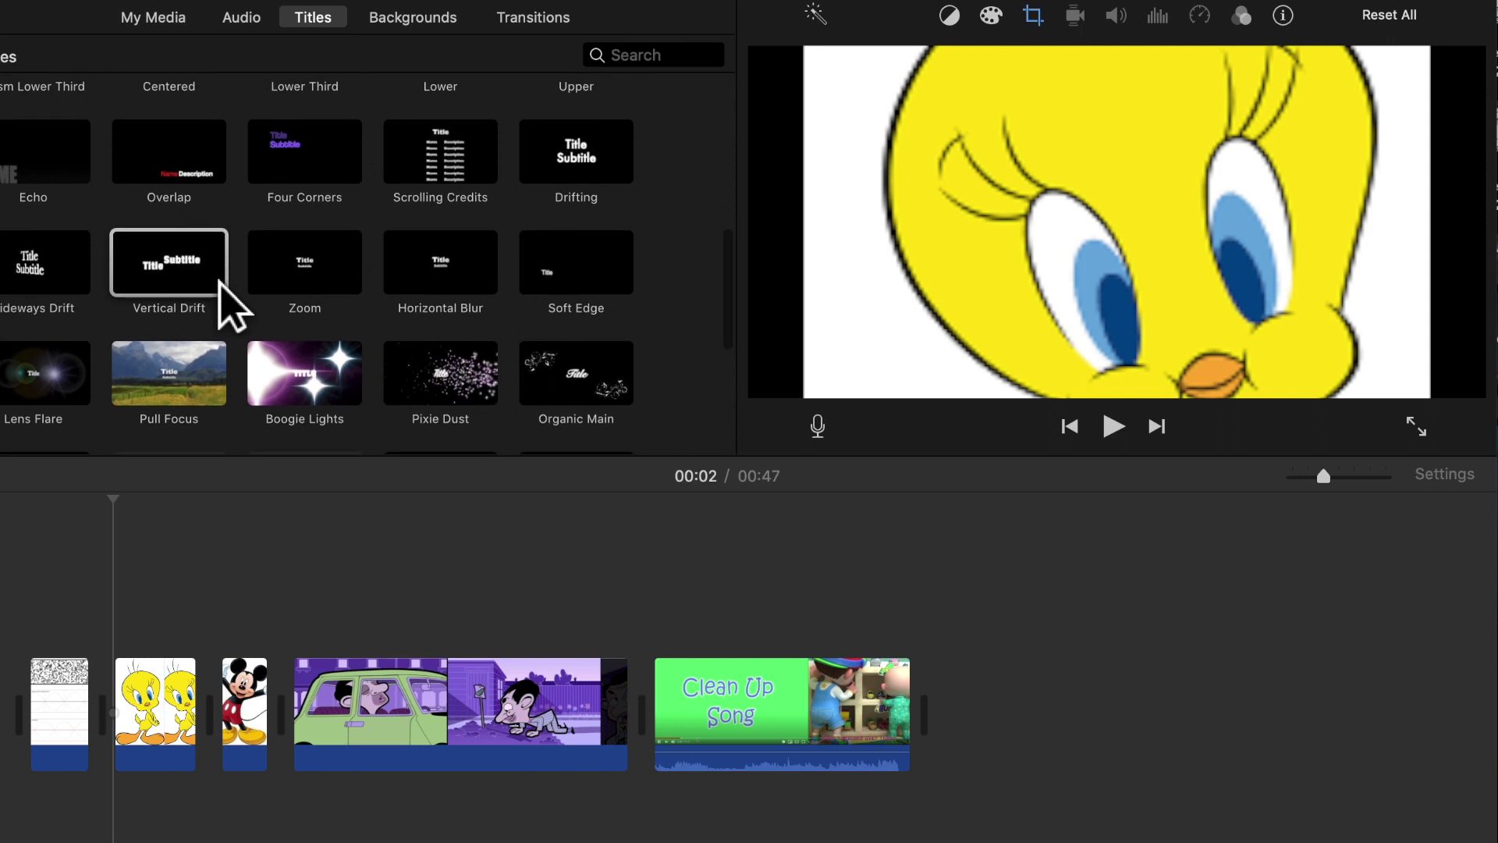
scroll(220, 283, down, 3)
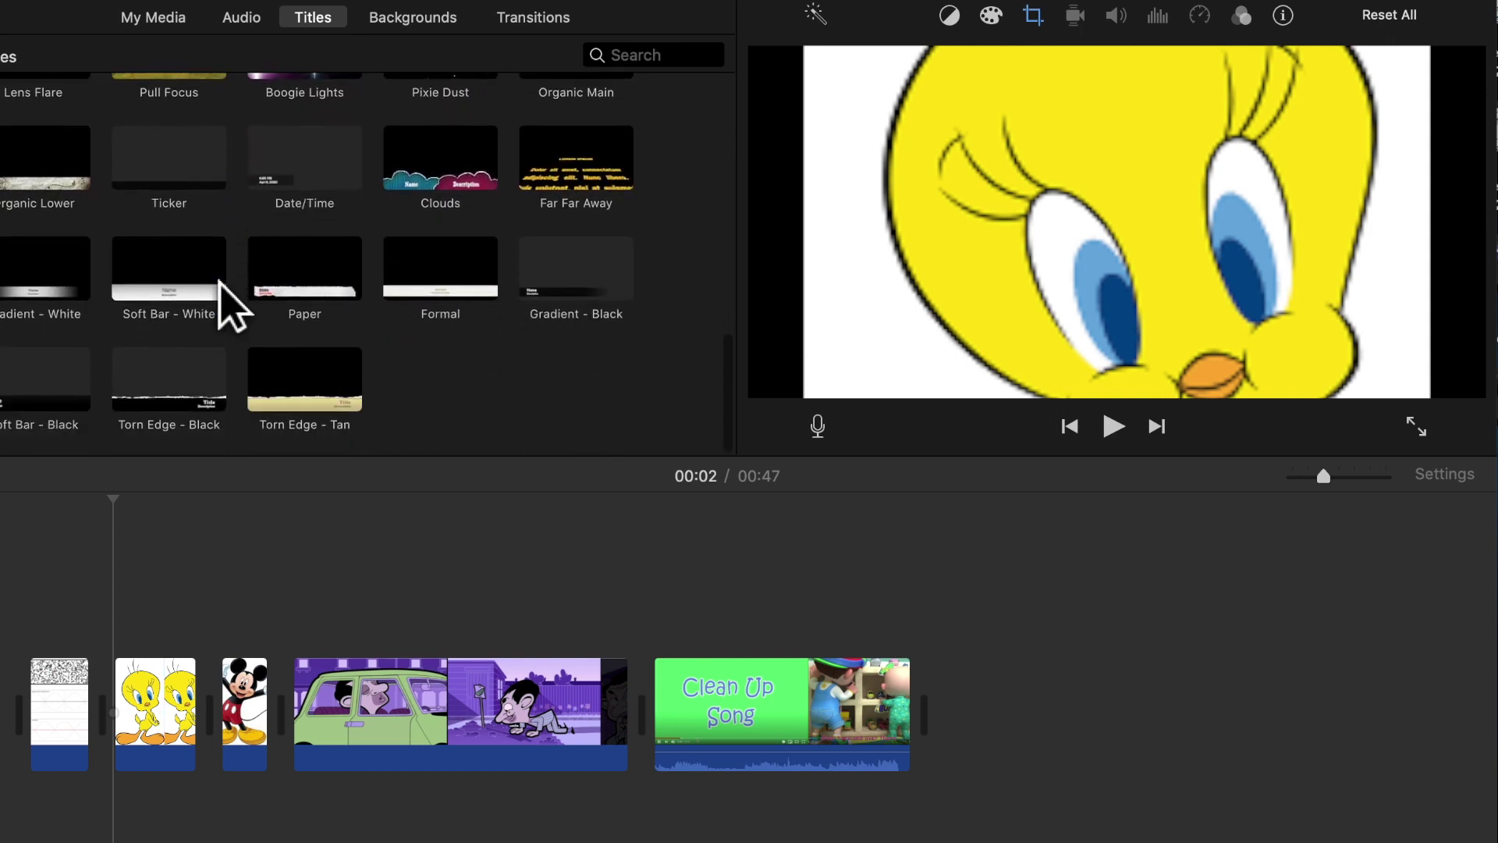
scroll(220, 283, up, 6)
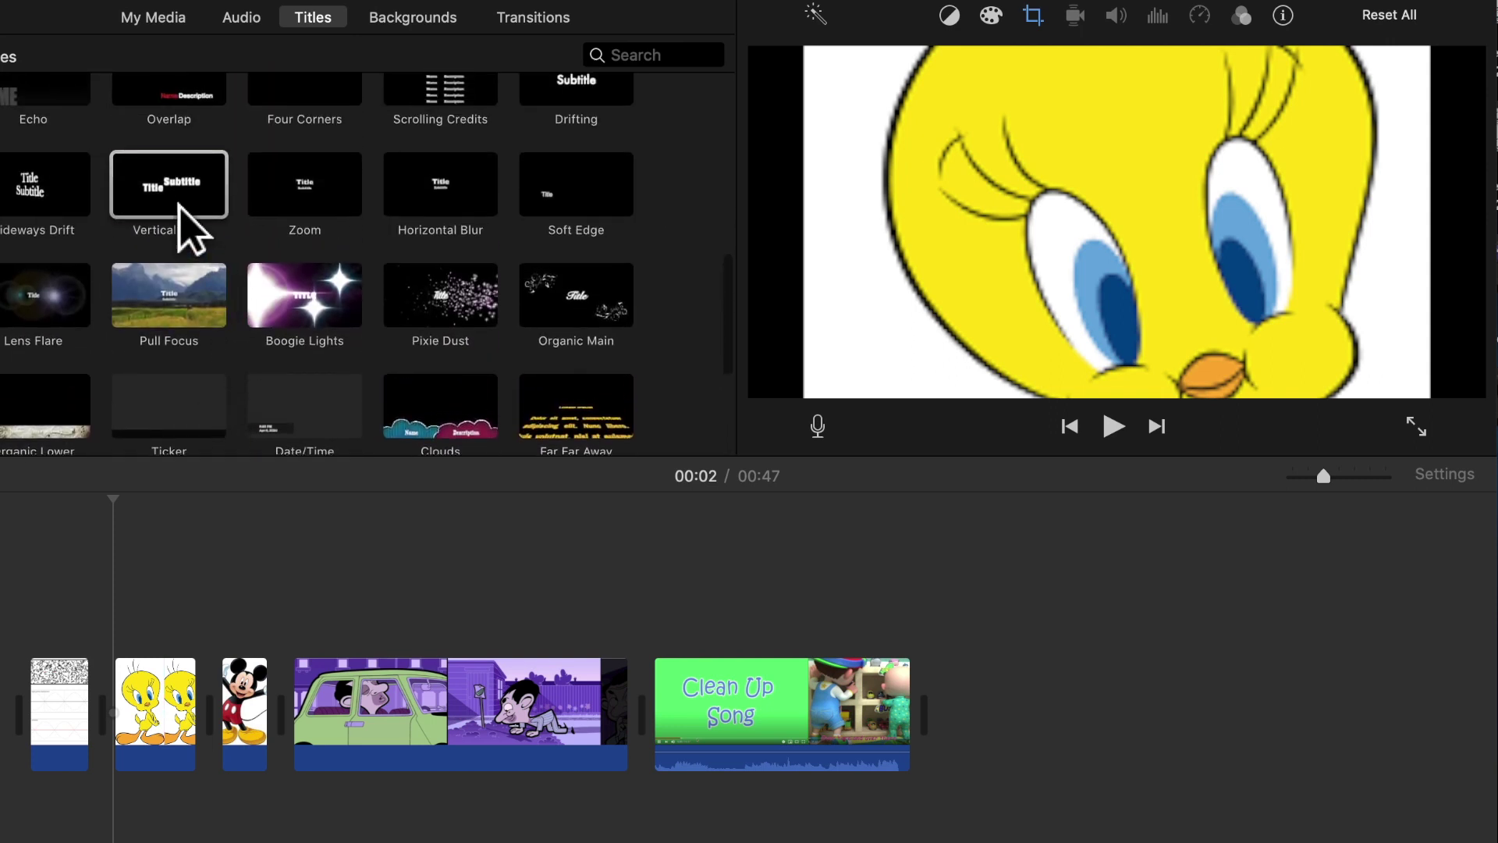
double_click(168, 203)
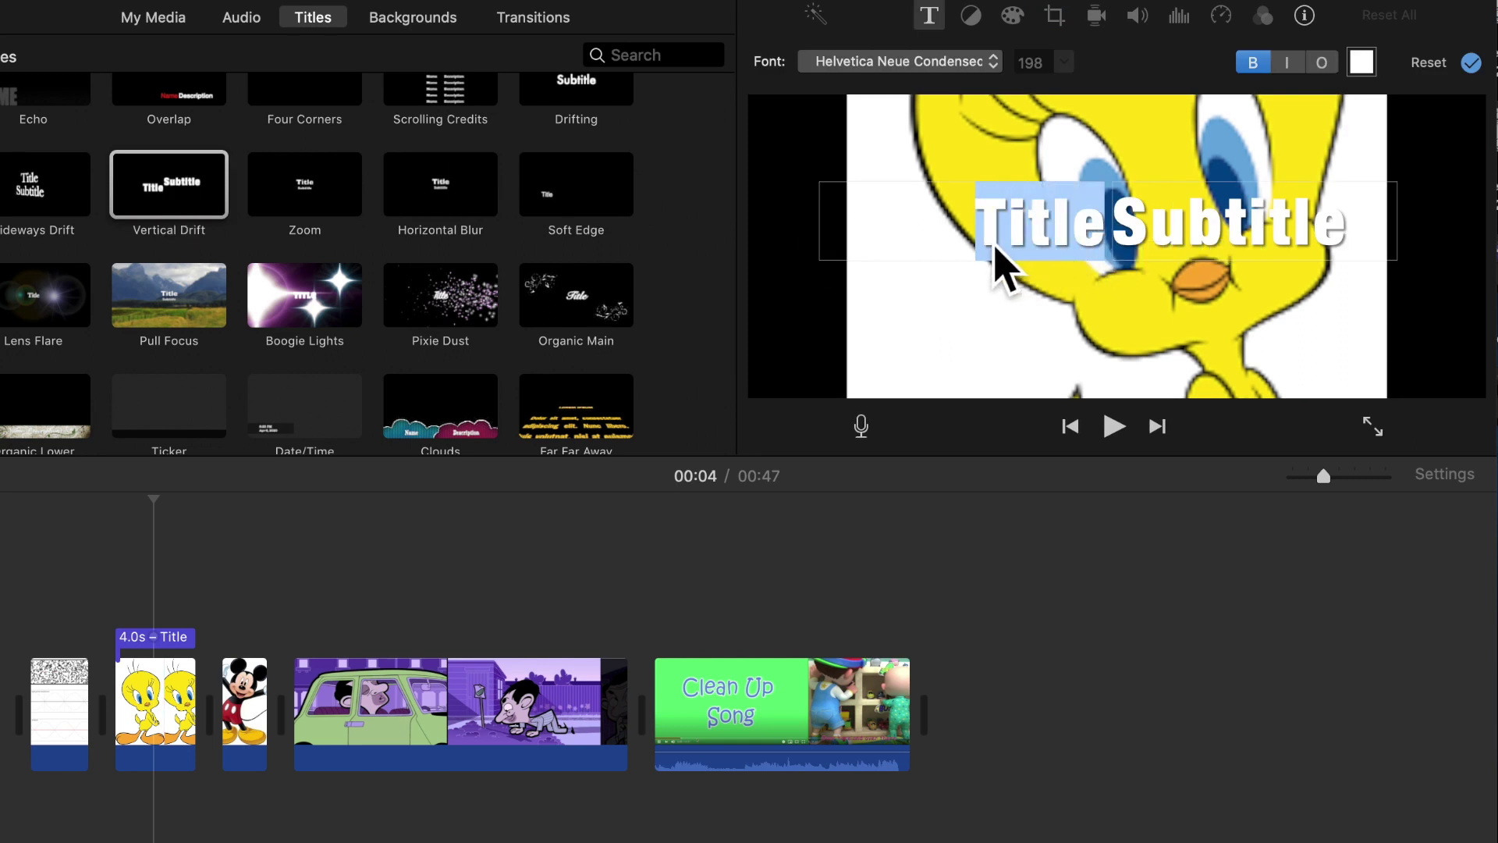
Step: Change the title text to 'Tweety' and the subtitle to 'Pie'
text(Tweety)
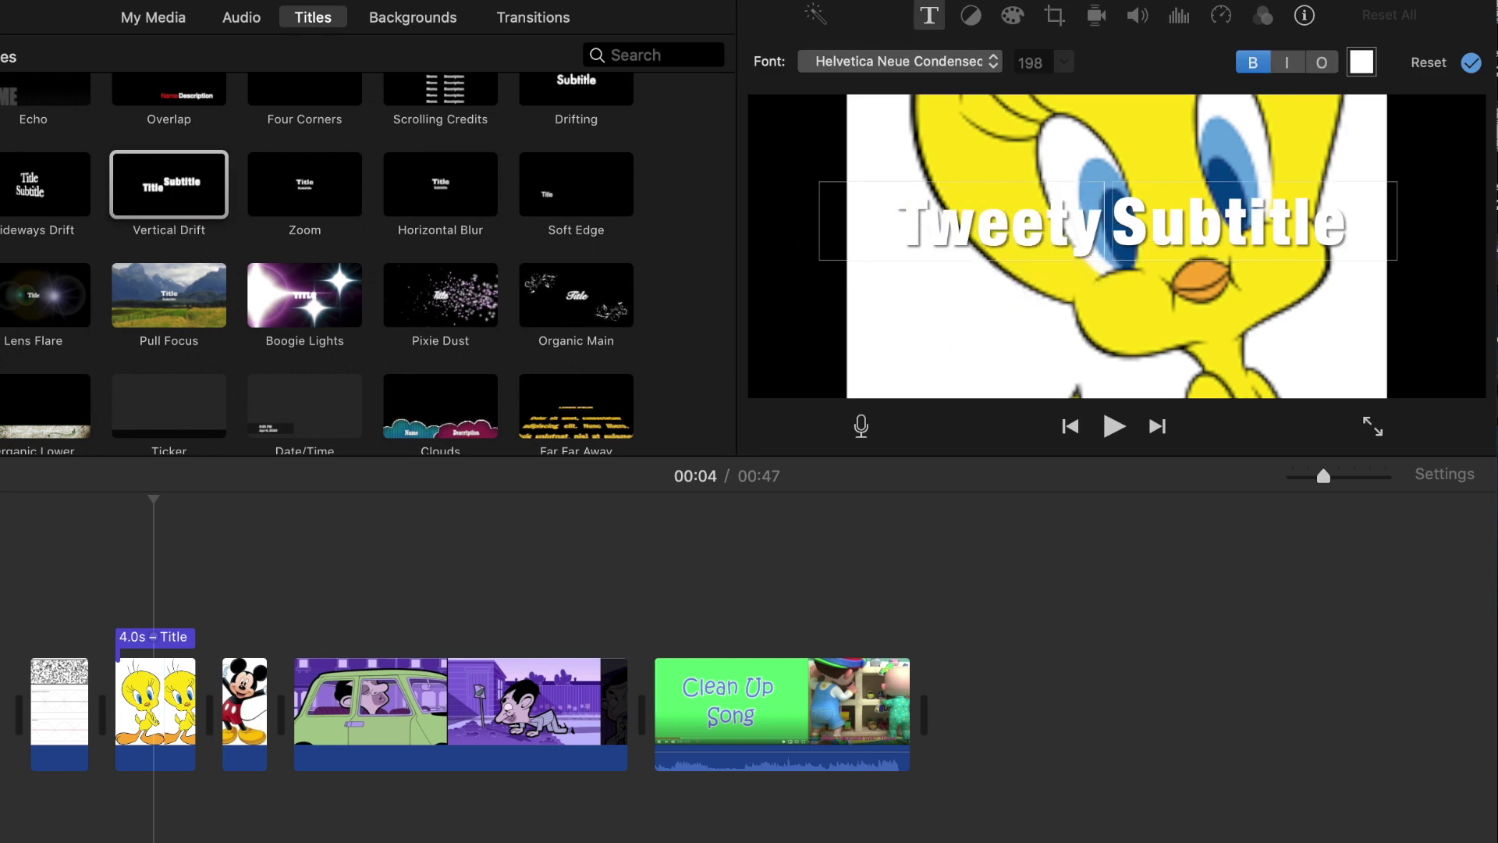
double_click(1127, 242)
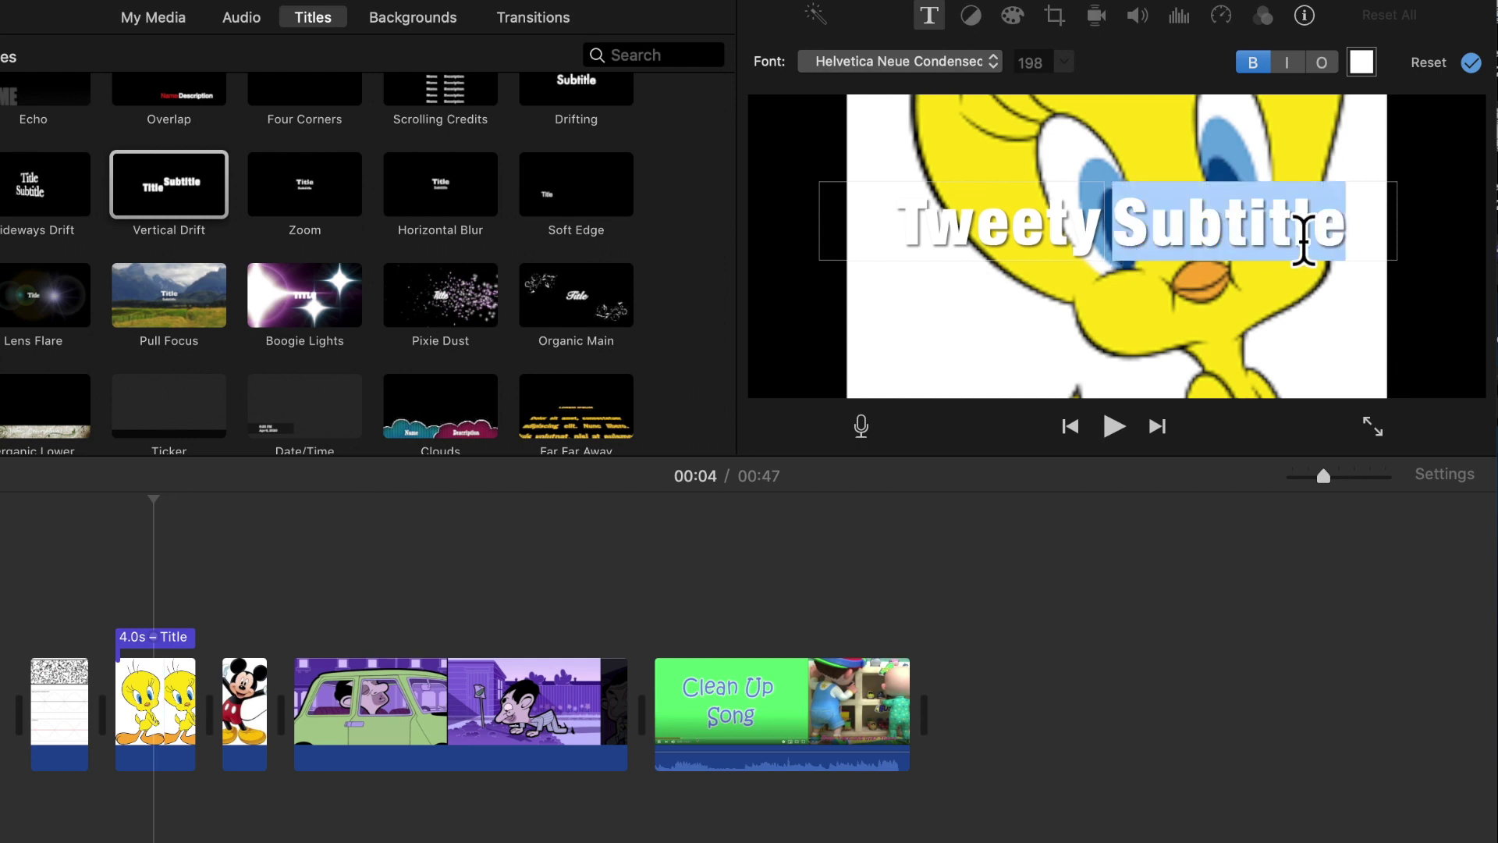
text(P)
key(BackSpace)
key(BackSpace)
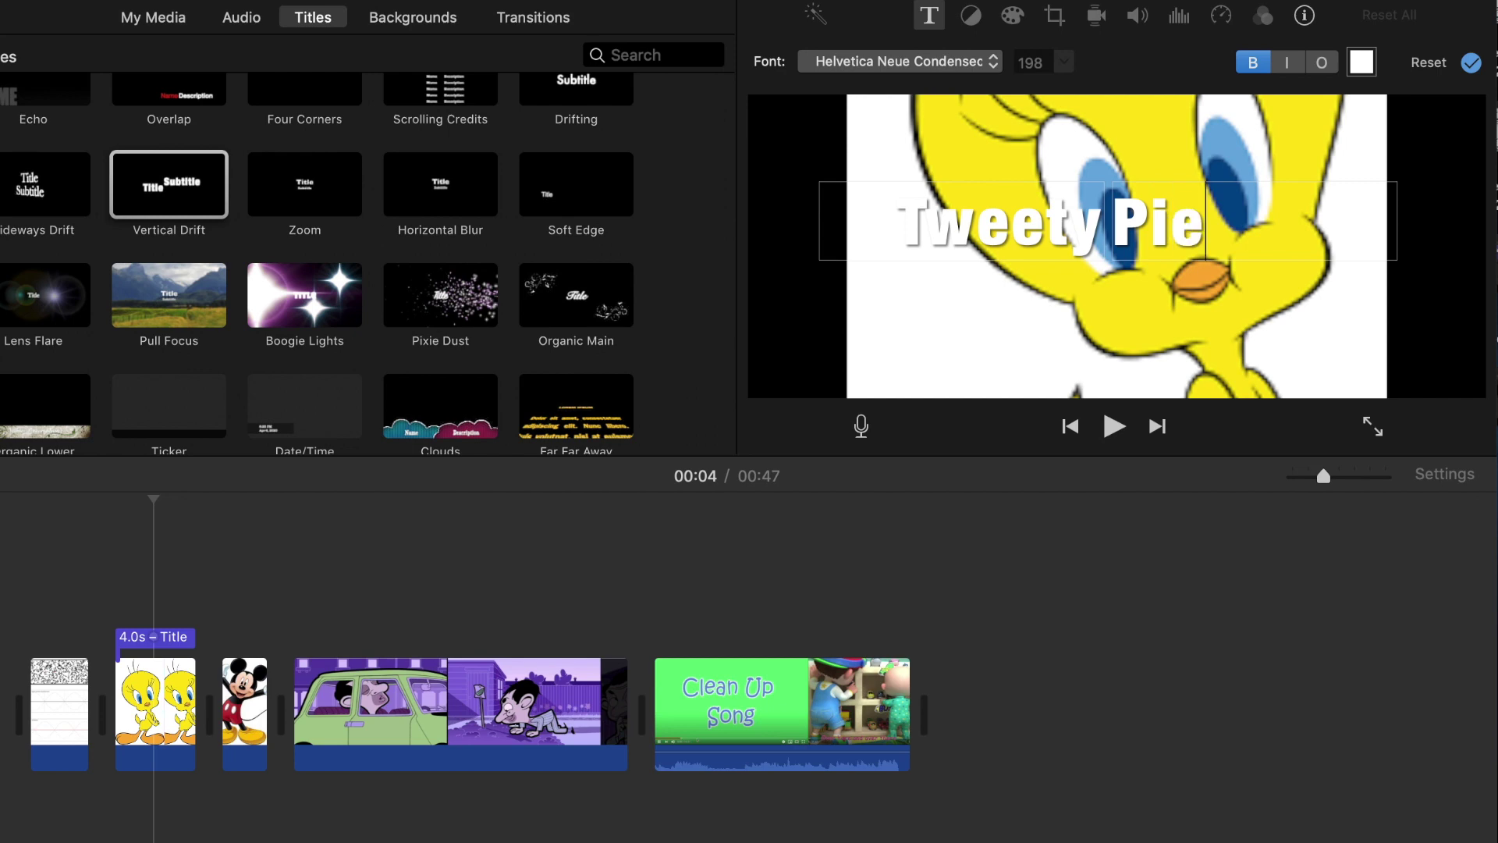
Step: Colour the word 'Pie' in the title blue
click(1361, 62)
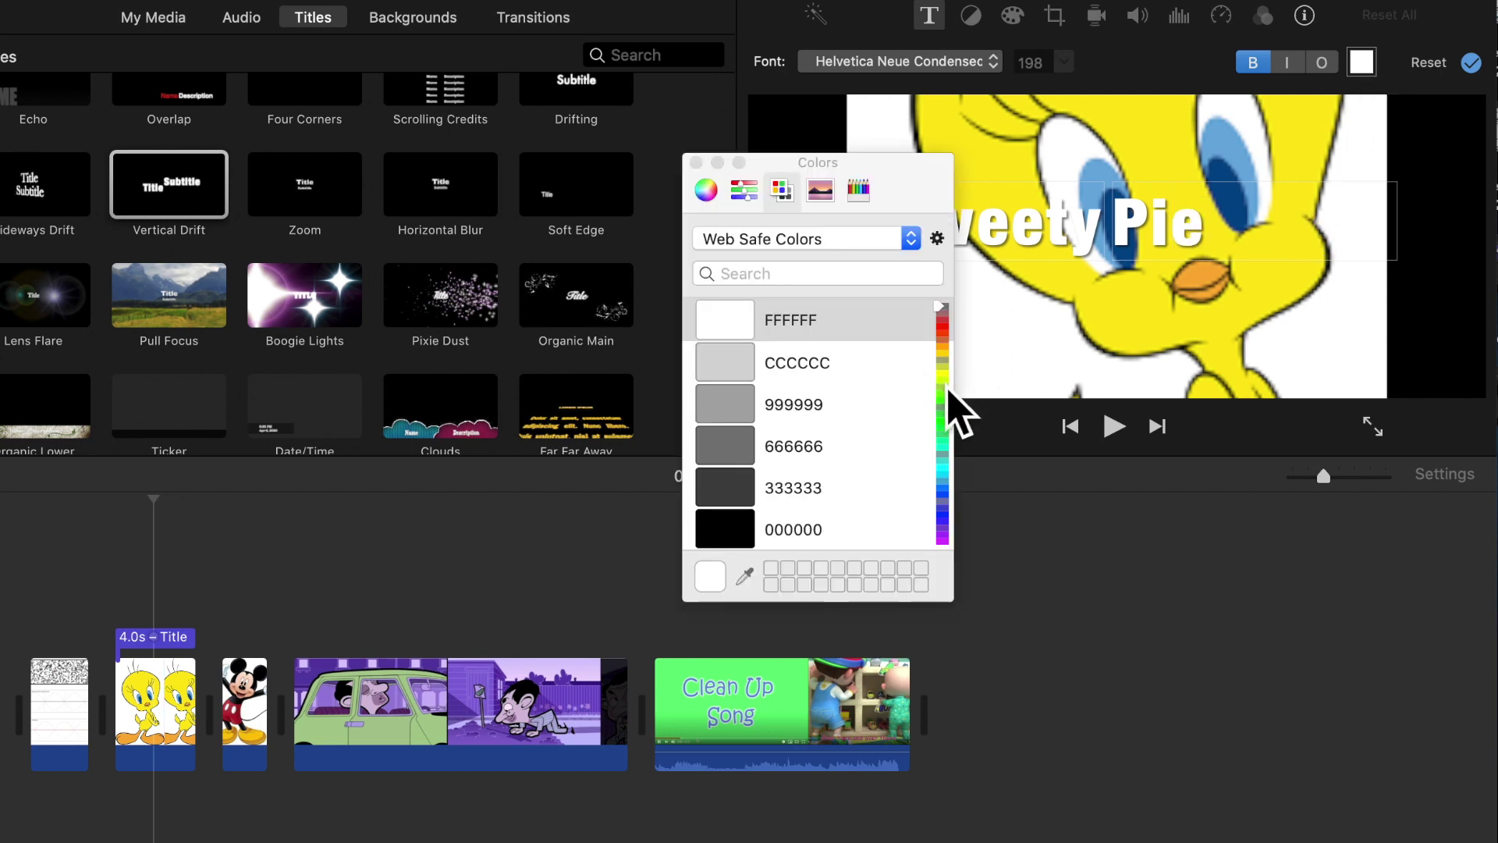
drag(949, 387, 954, 435)
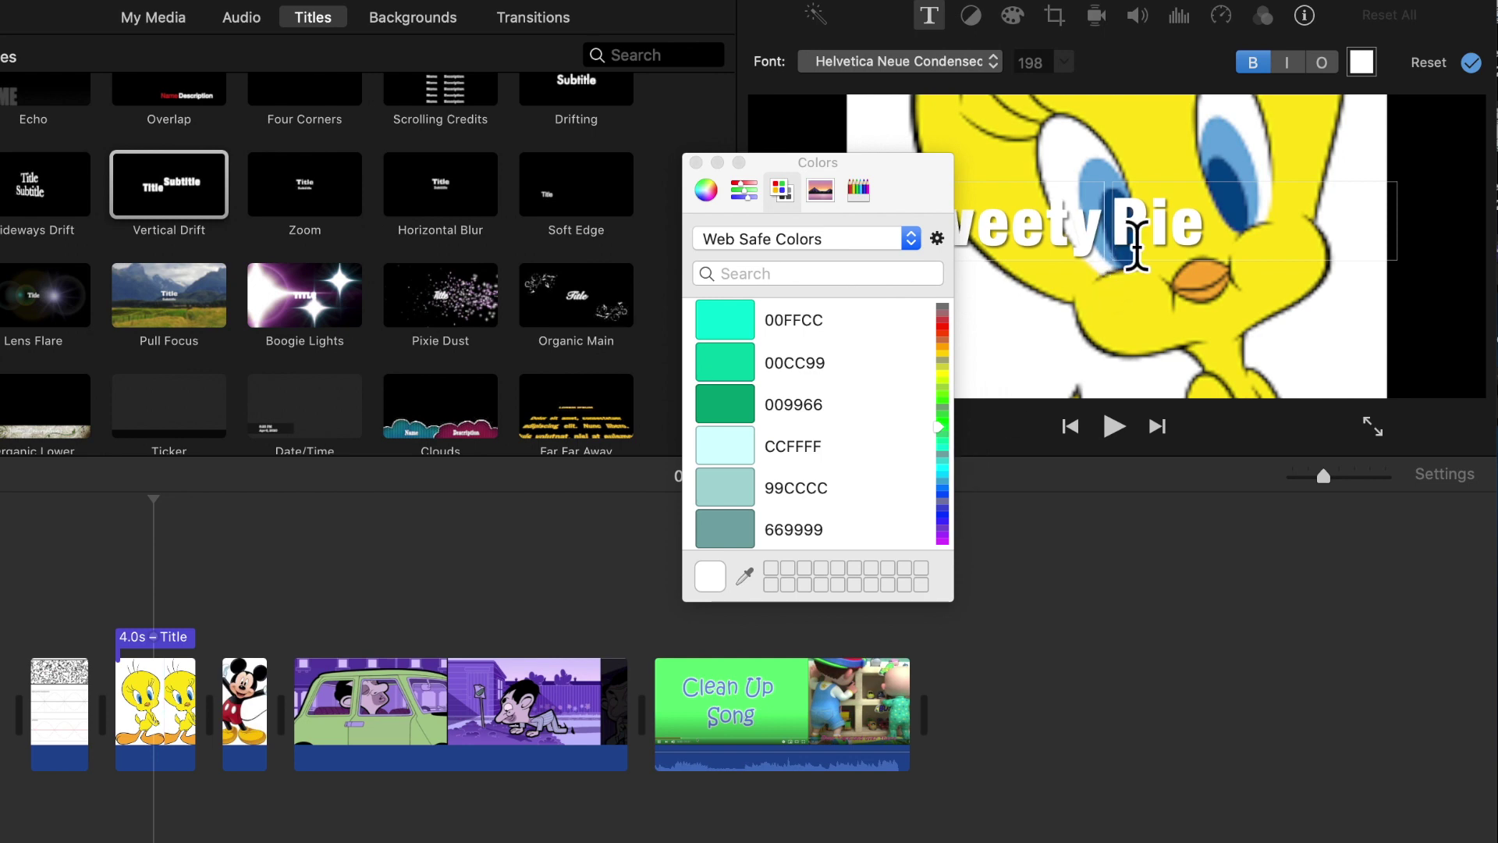
drag(1224, 240, 1096, 241)
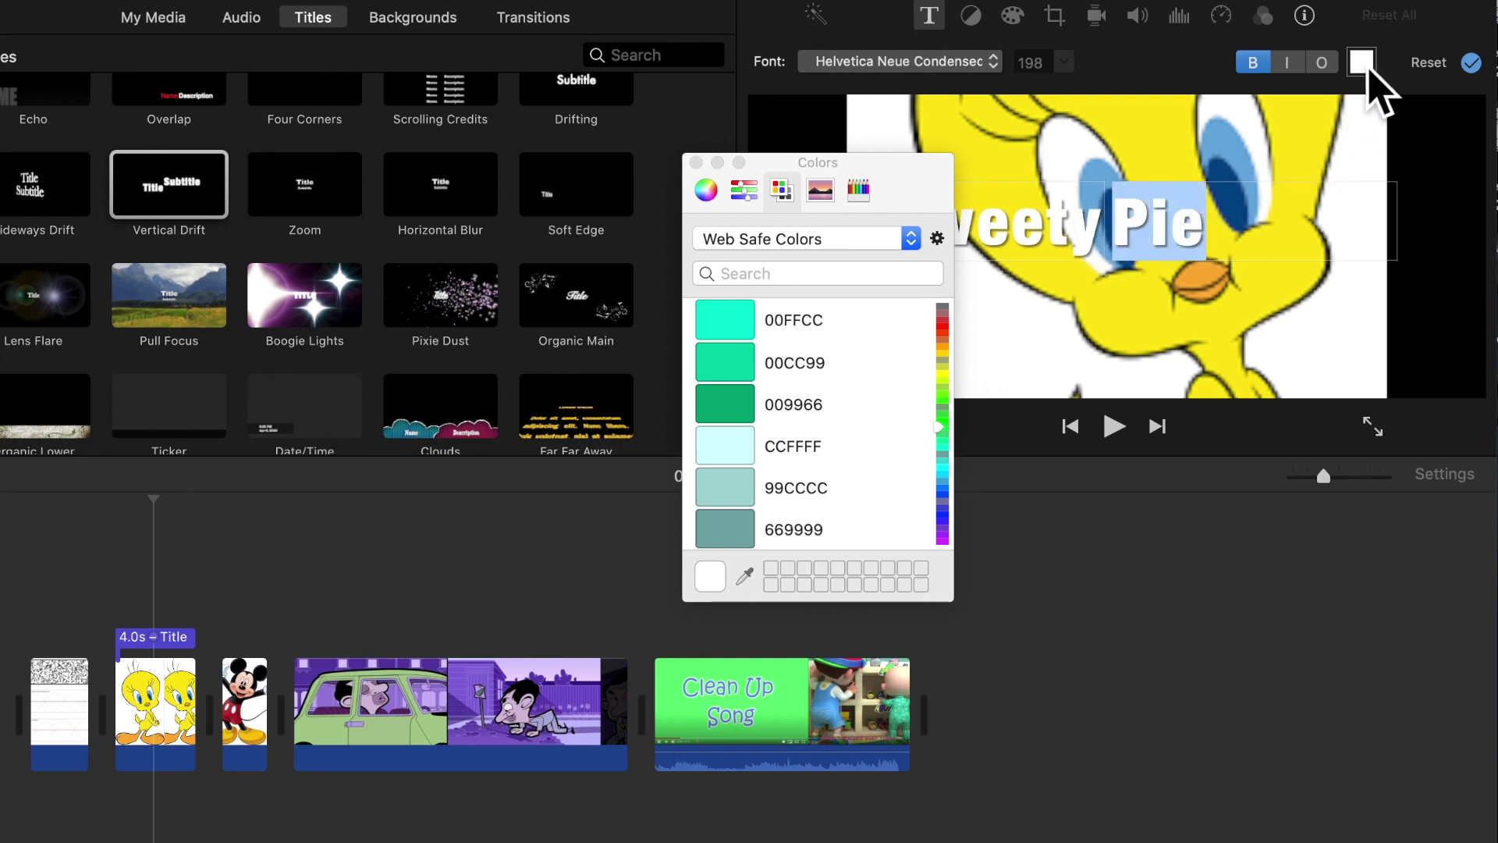
click(1364, 66)
click(1365, 65)
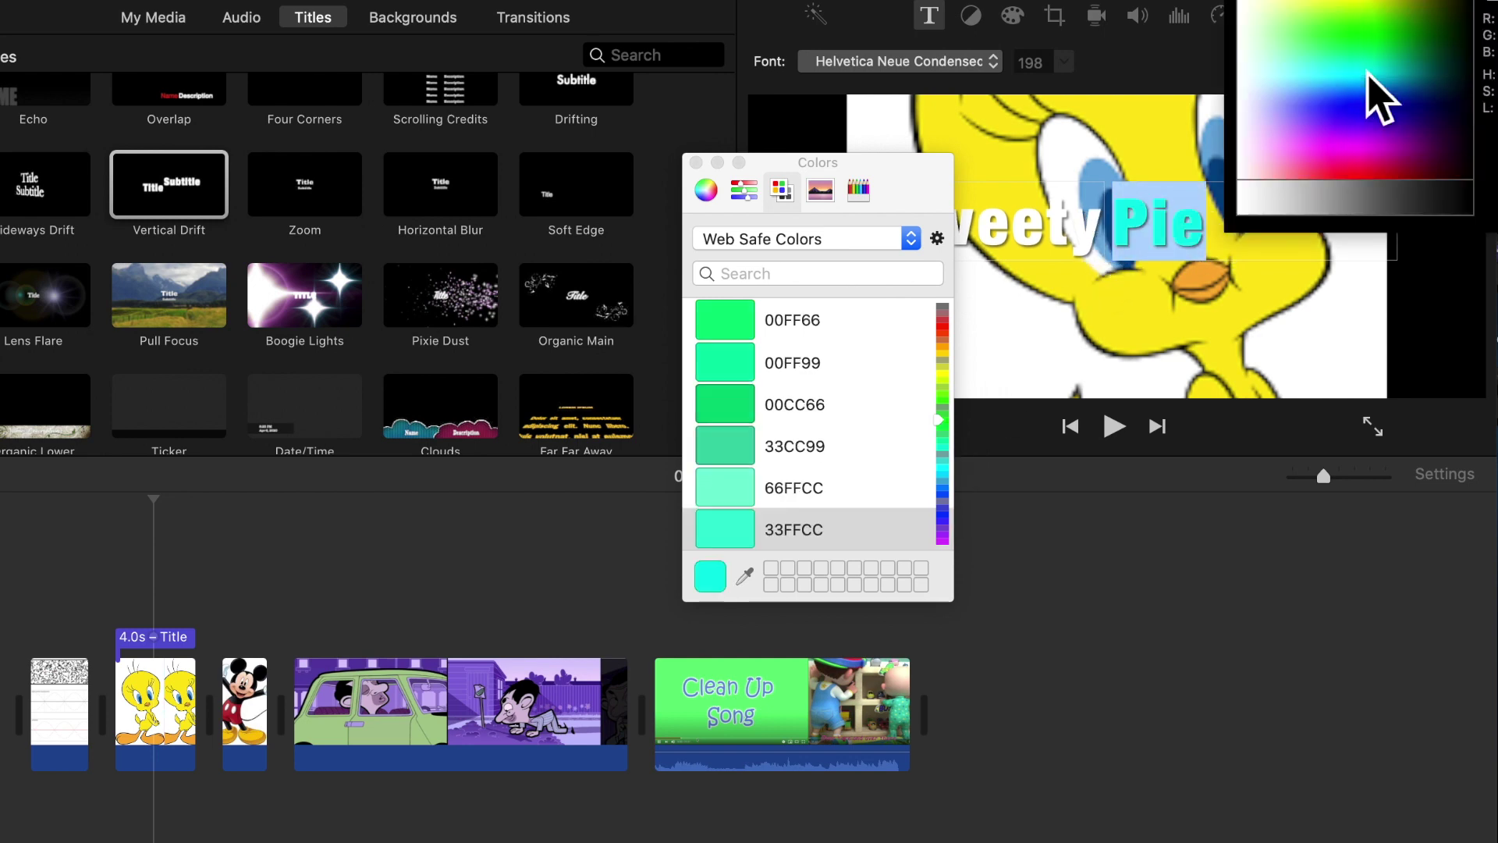
click(1367, 53)
click(1373, 75)
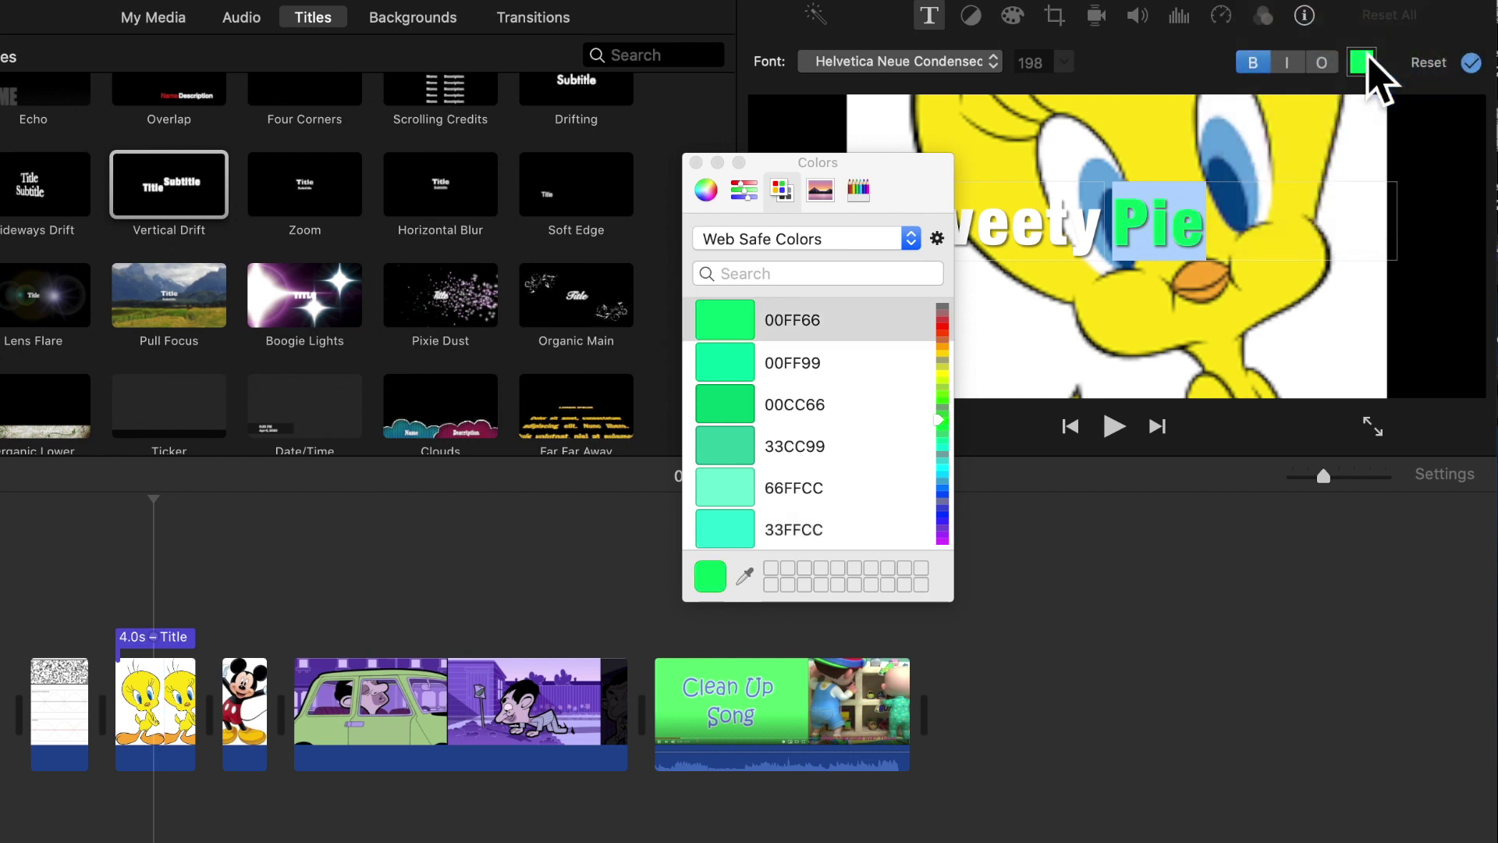
drag(1367, 68, 1372, 106)
click(1056, 234)
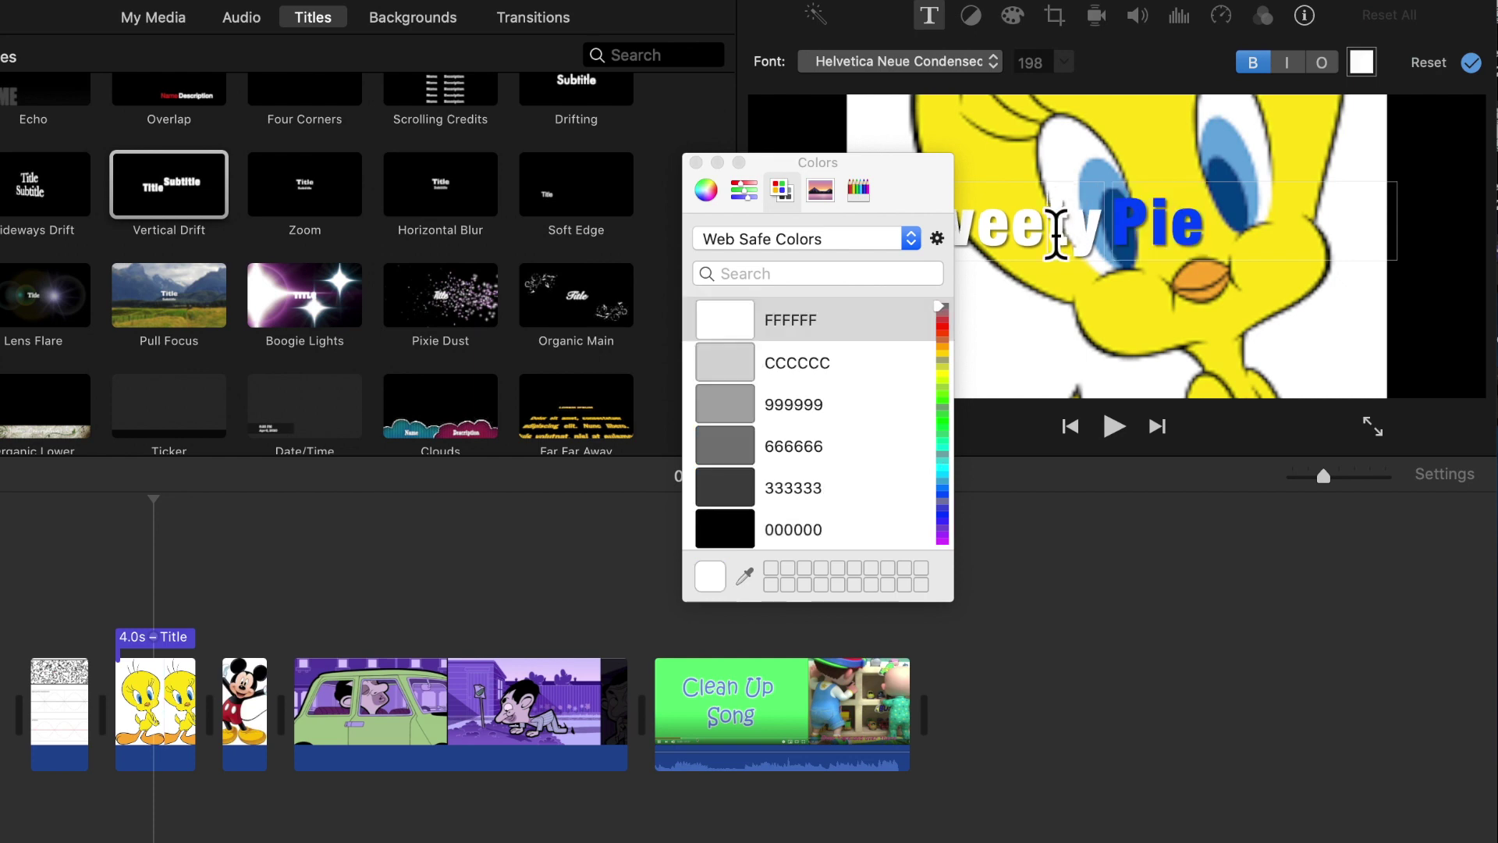
Step: Colour the letters 'weety' purple (CC00FF) and the T magenta
drag(1107, 238, 929, 241)
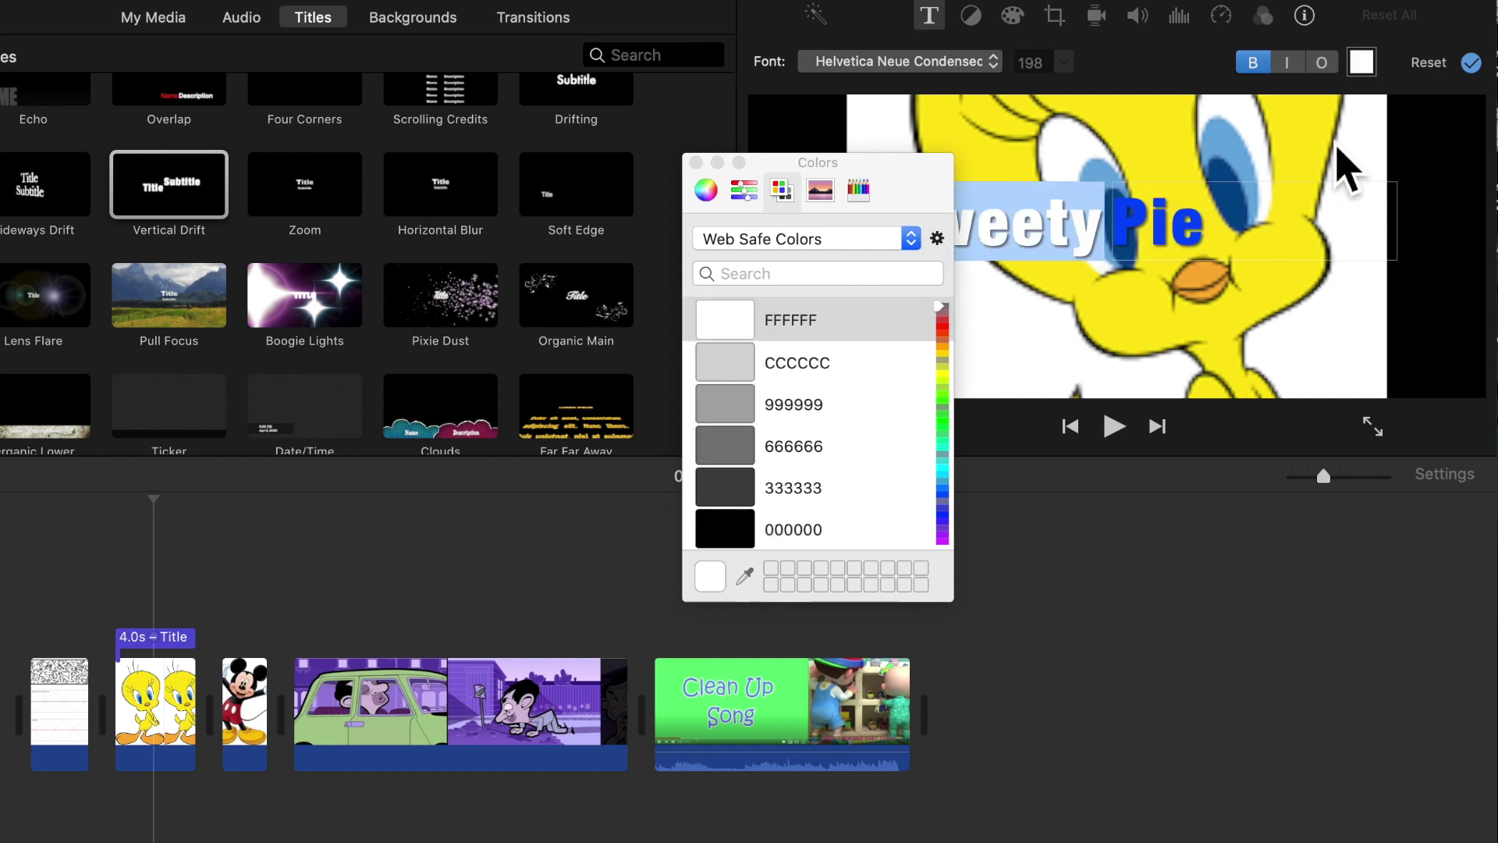
click(1362, 62)
drag(1375, 94, 1371, 165)
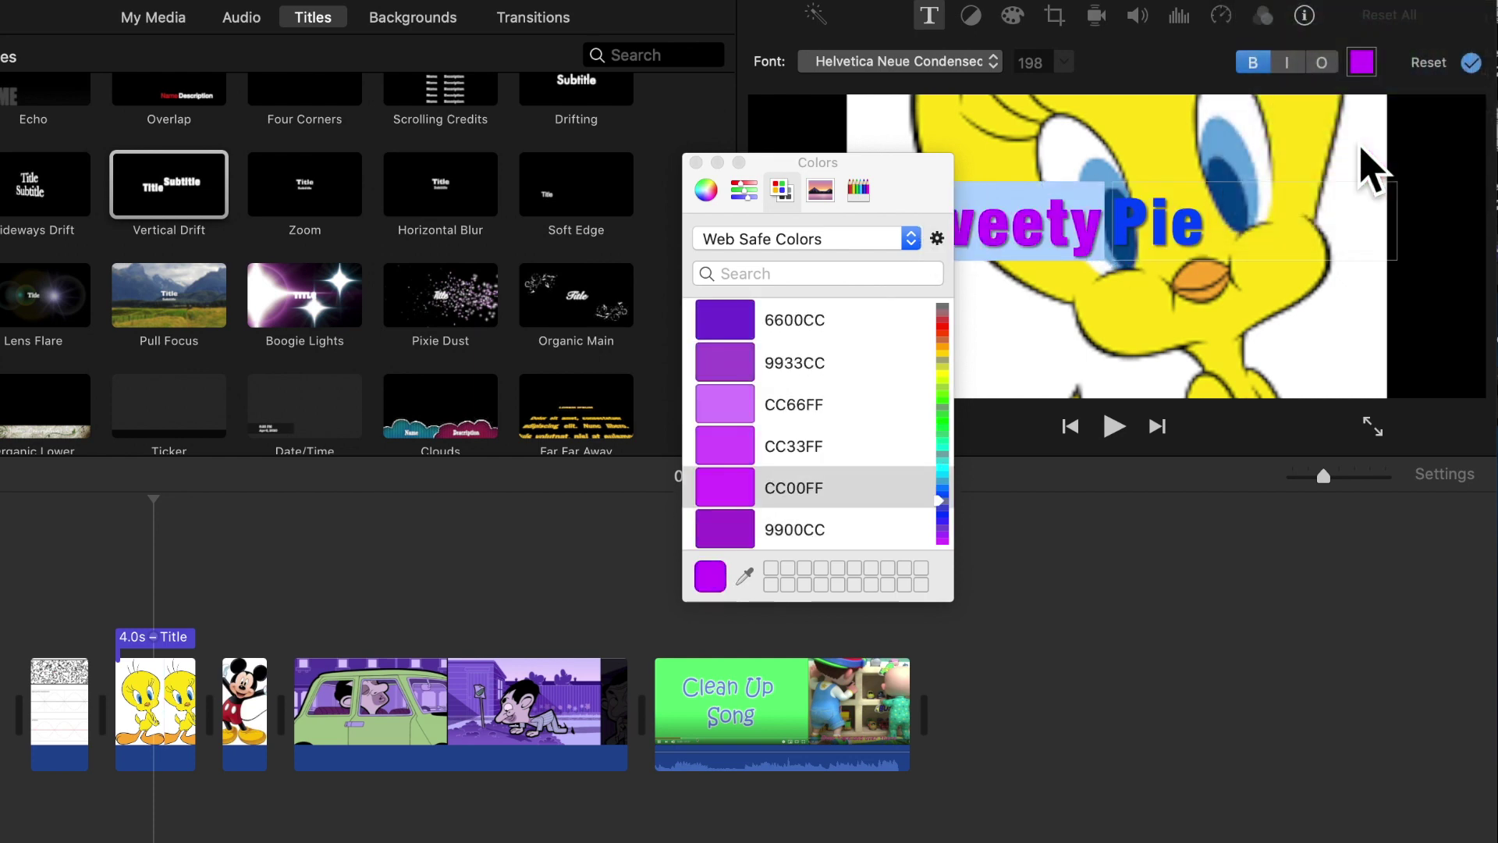
click(696, 163)
click(942, 244)
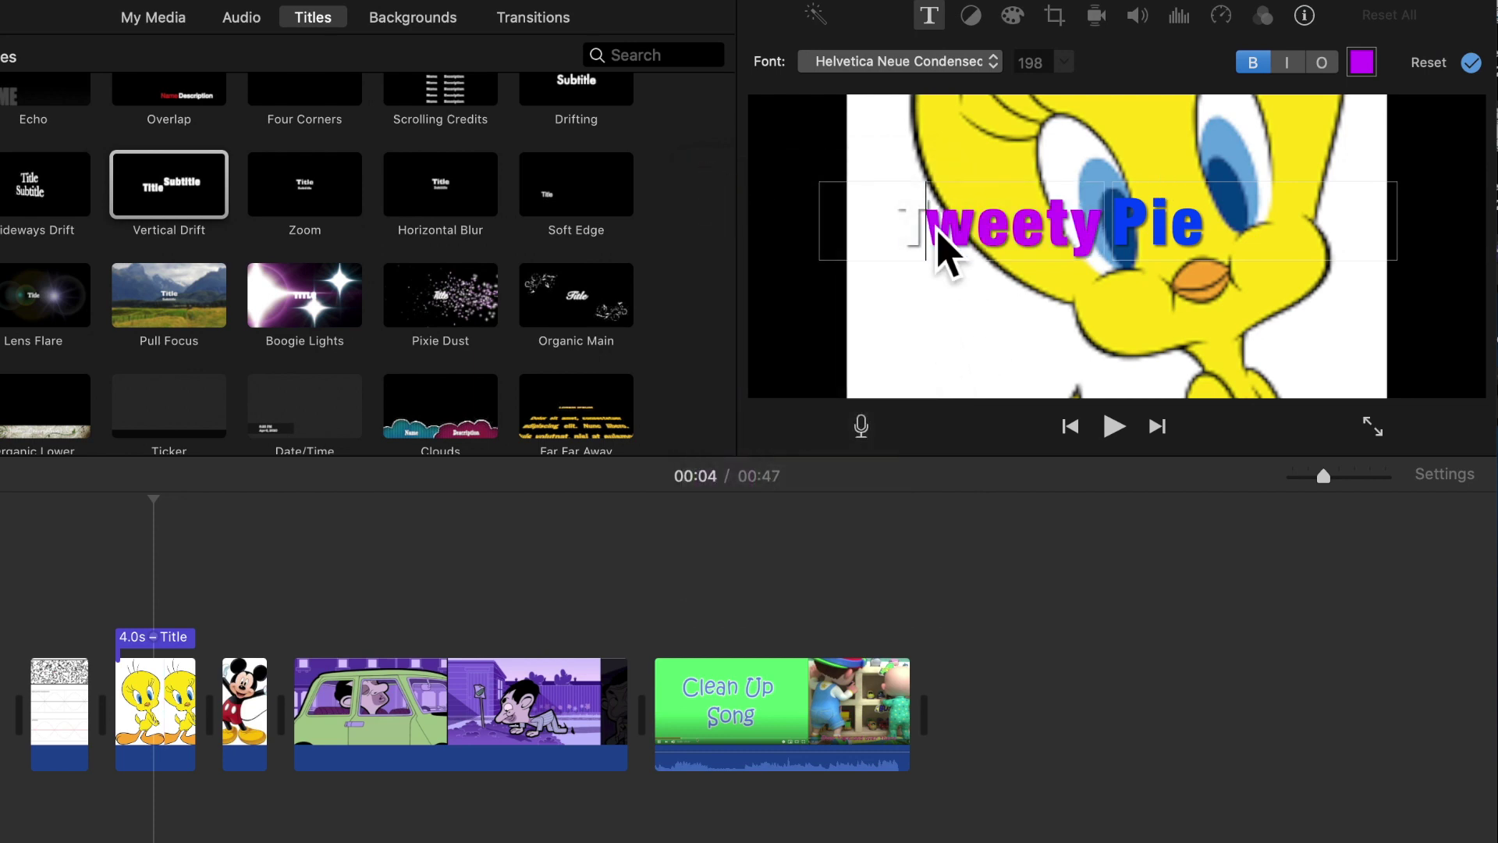
drag(937, 229, 910, 234)
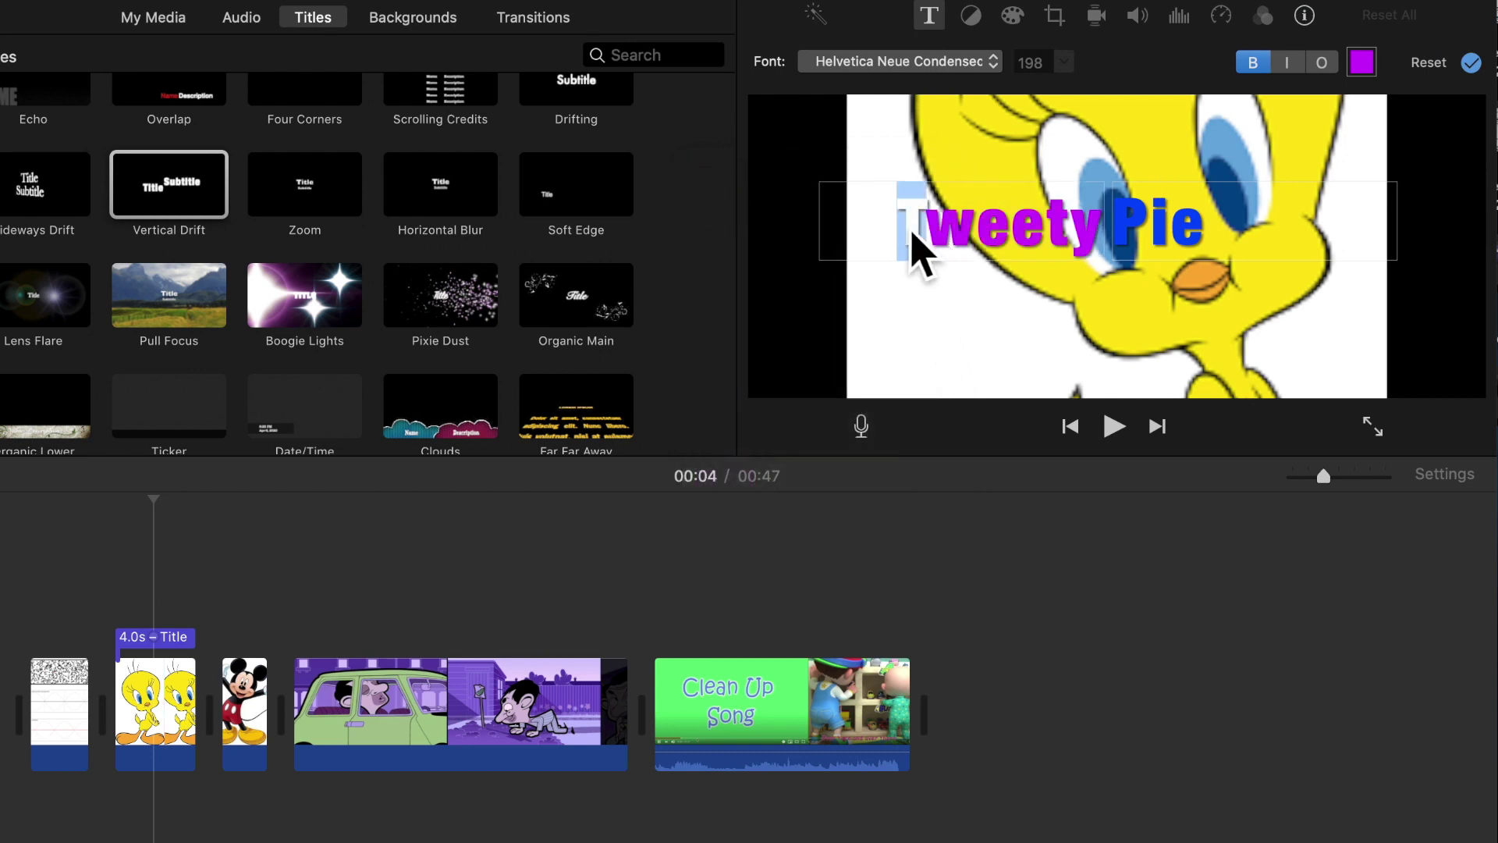
click(1371, 67)
click(1371, 156)
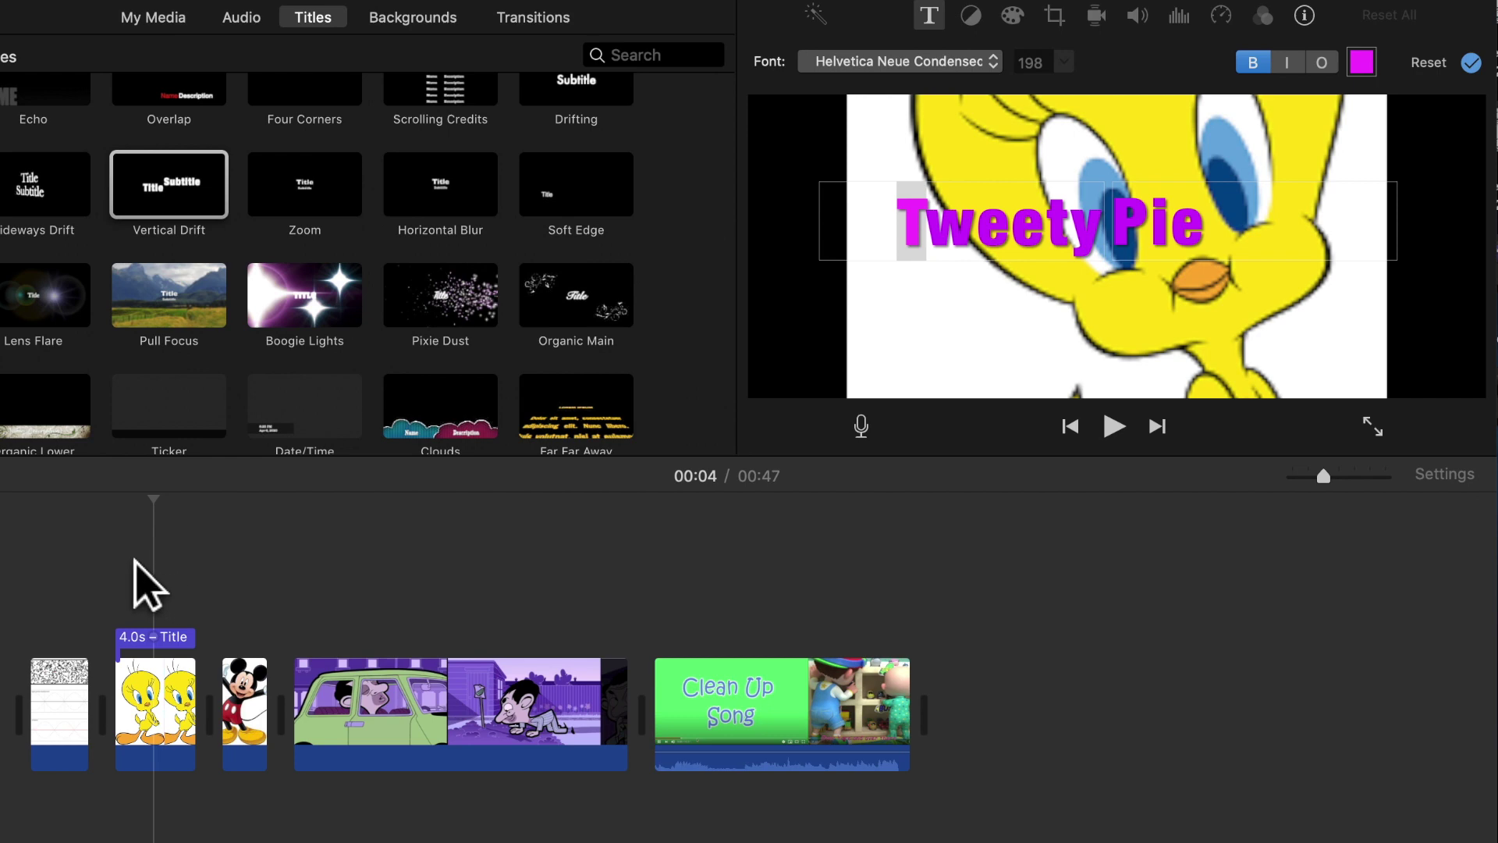
Step: Play the Tweety Pie title from its start to check the colours, then select the Mickey clip
key(Up)
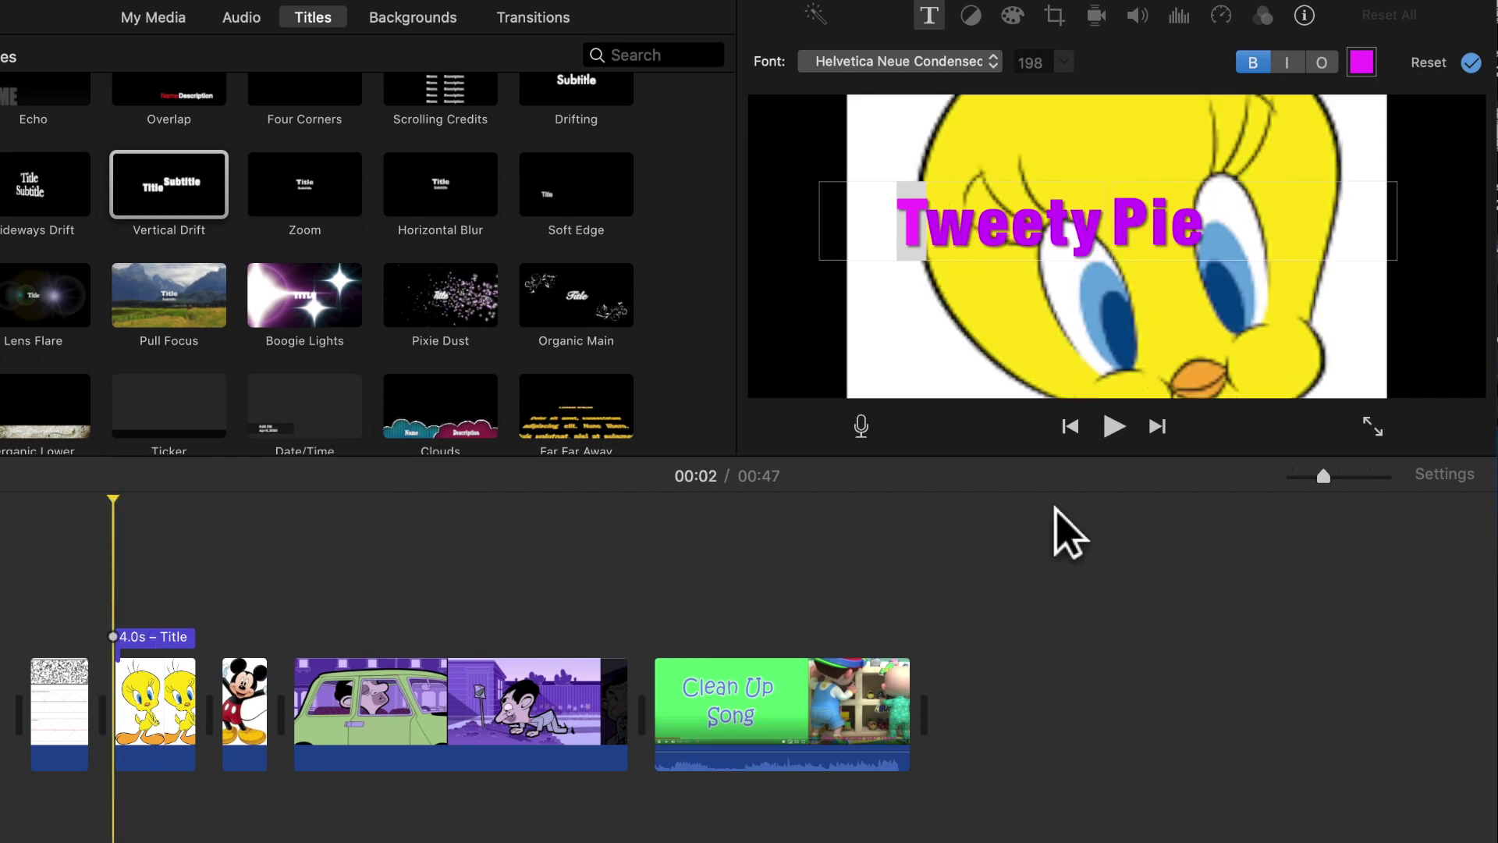
click(1134, 442)
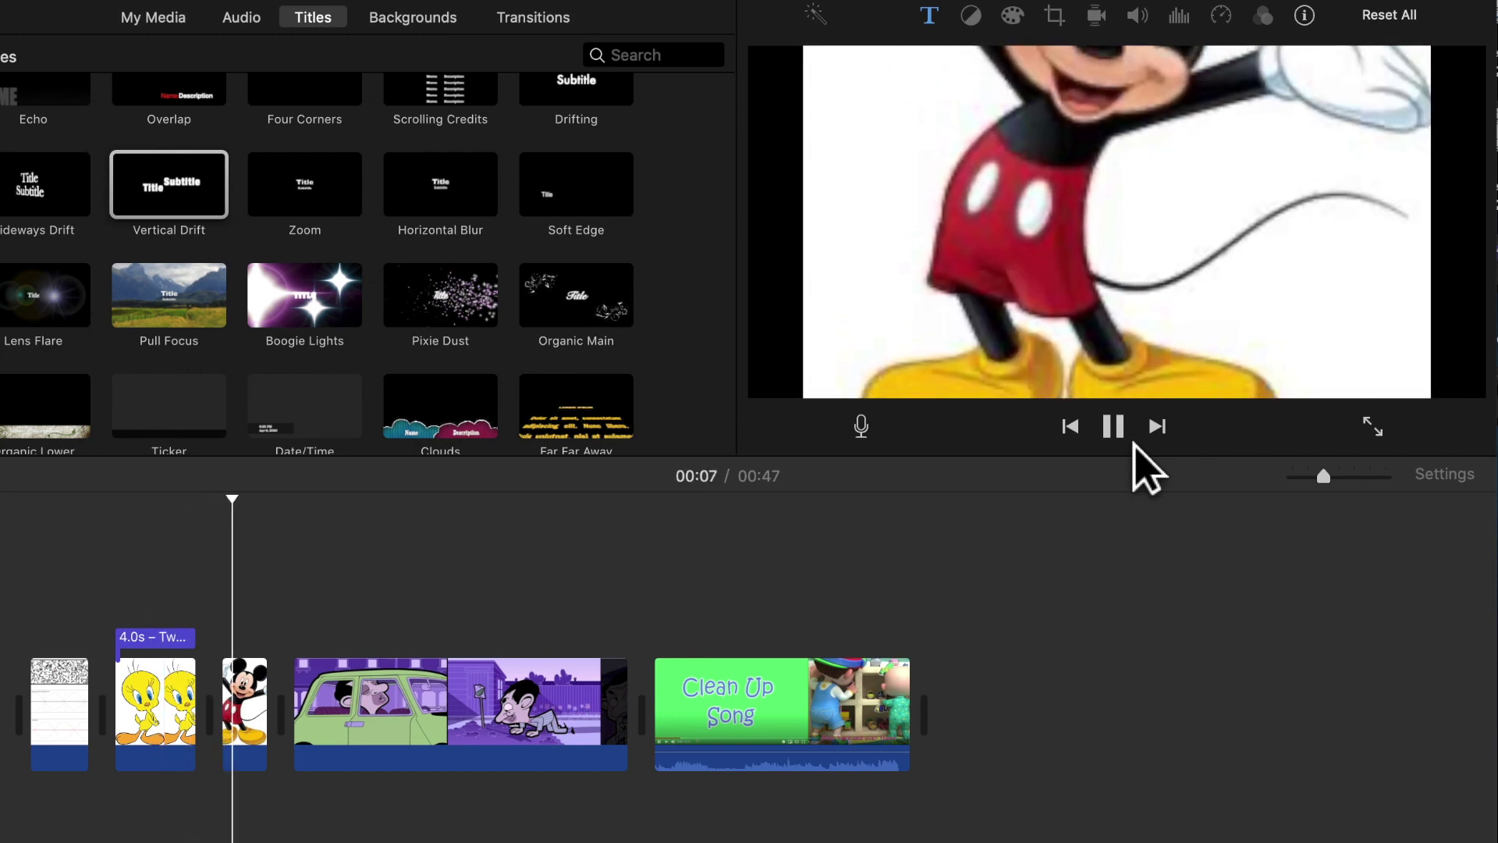
click(1134, 443)
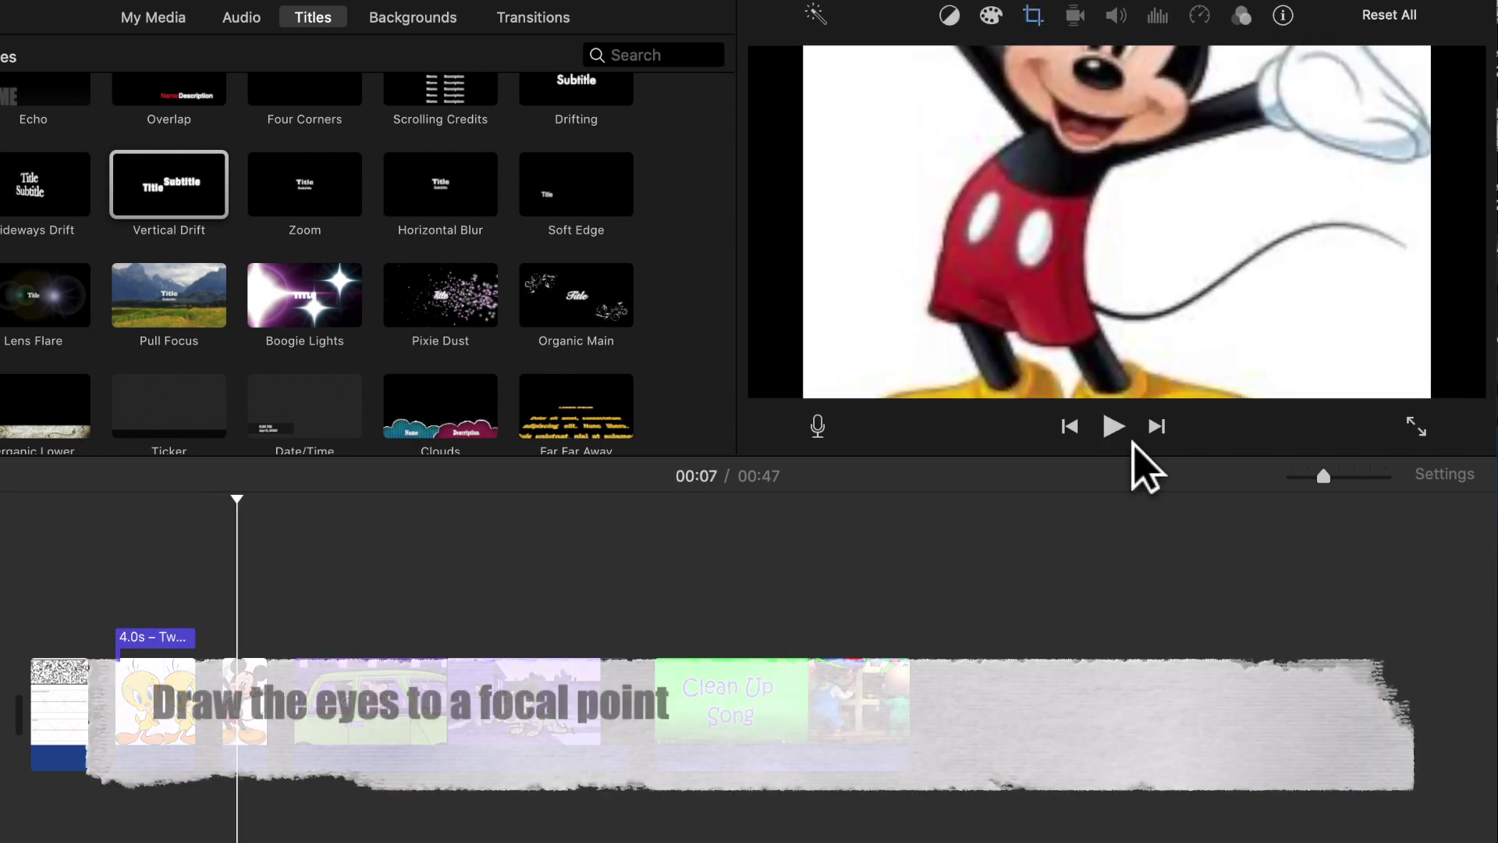
click(1134, 442)
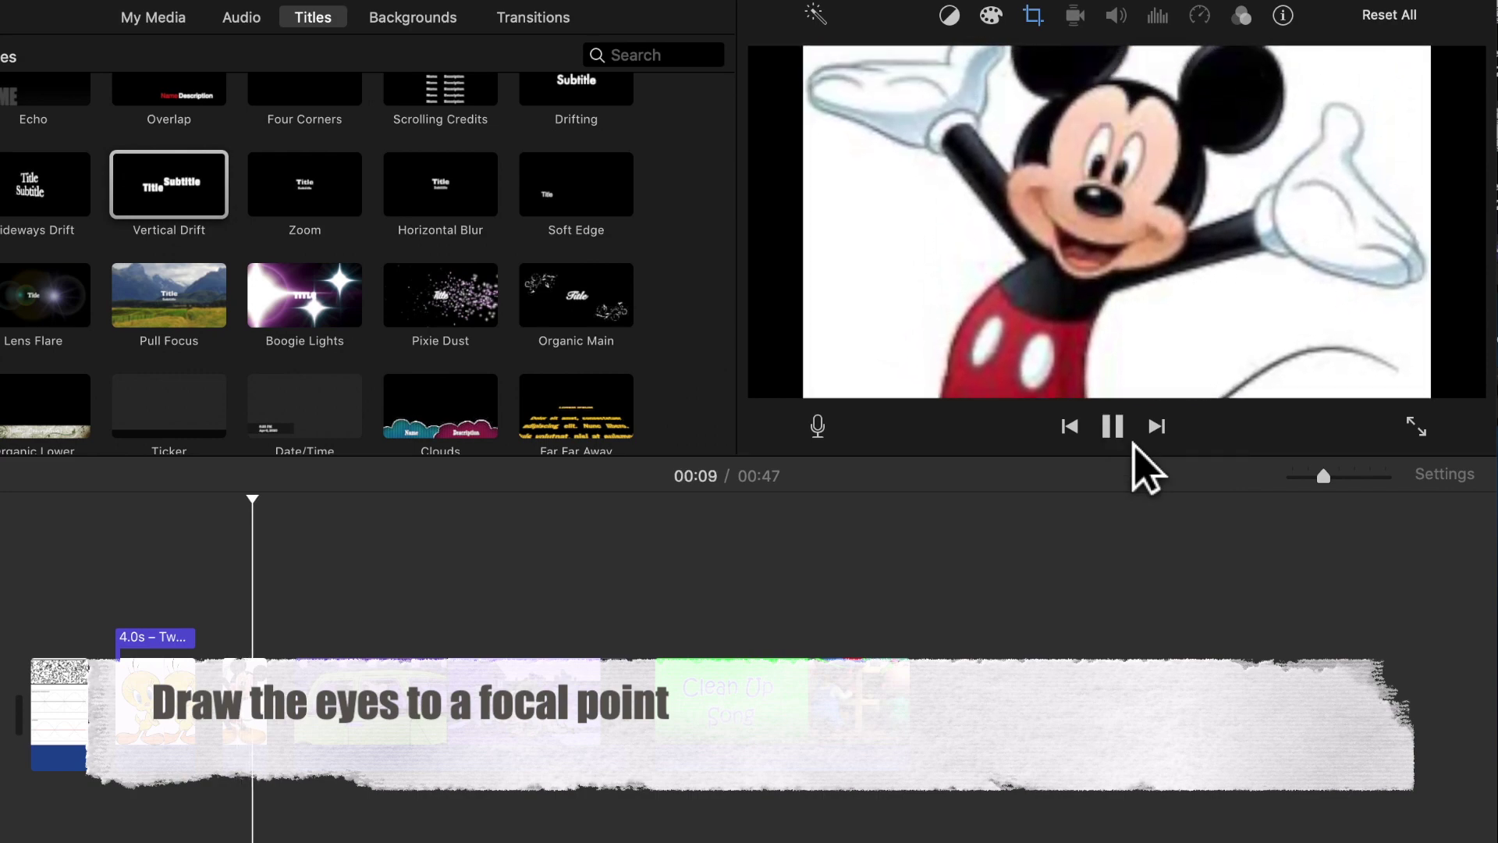
click(1134, 442)
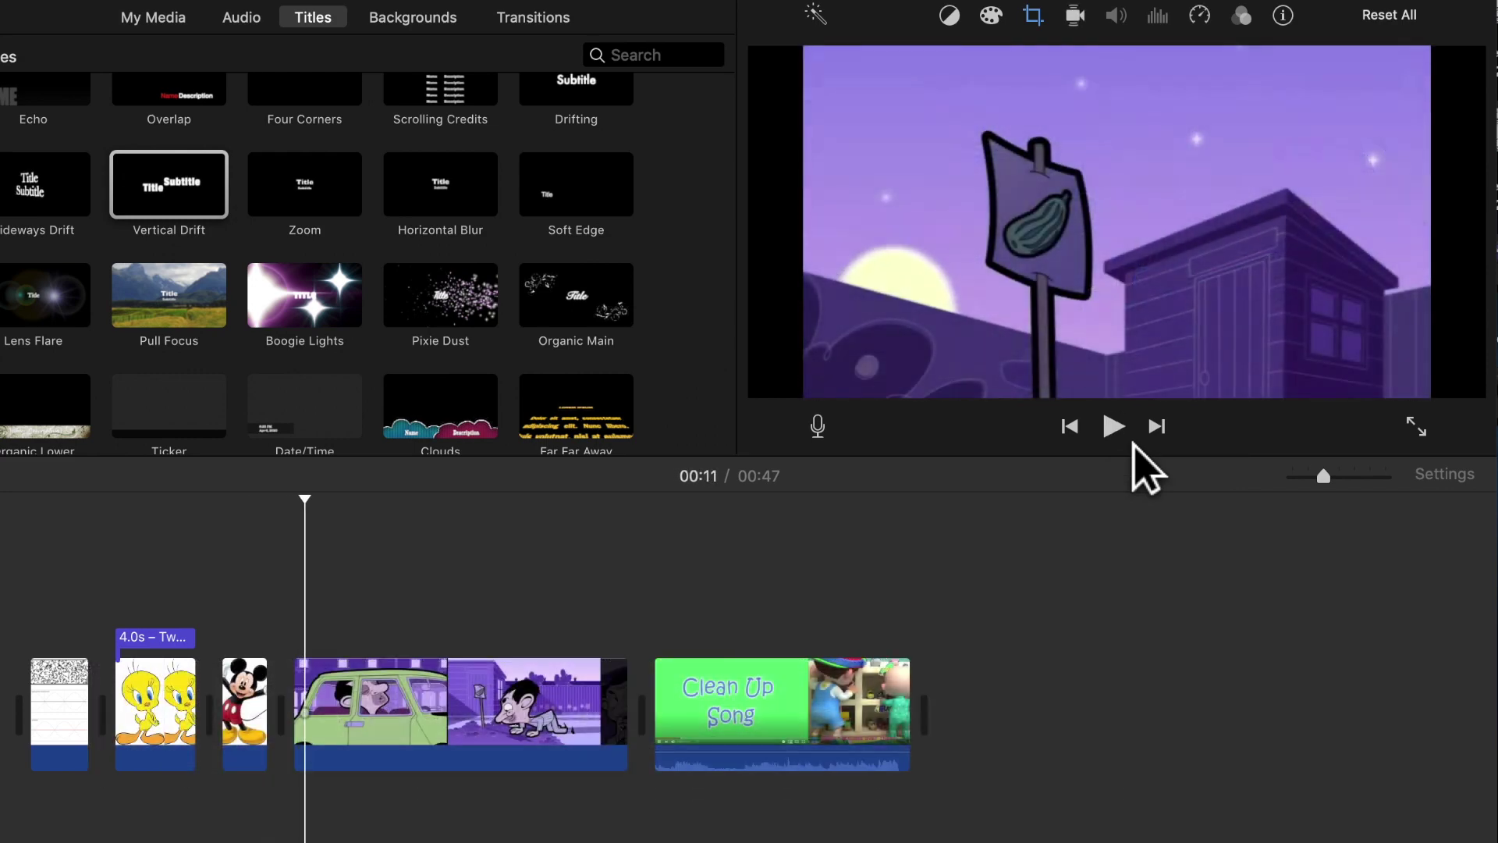
click(252, 730)
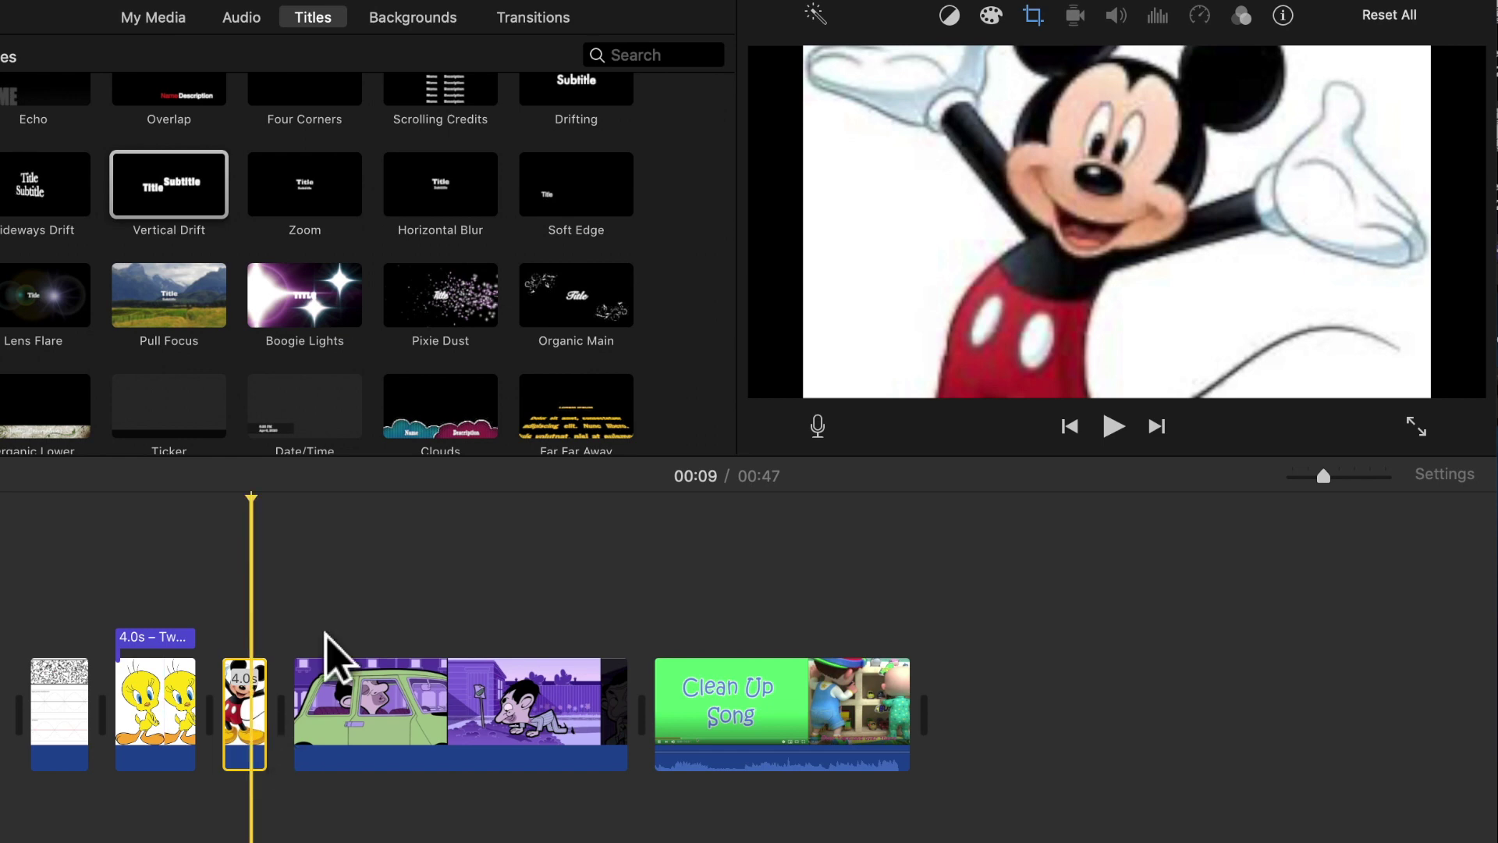
Step: Apply a Ken Burns move on Mickey from his raised glove to his face, then preview it
click(1032, 14)
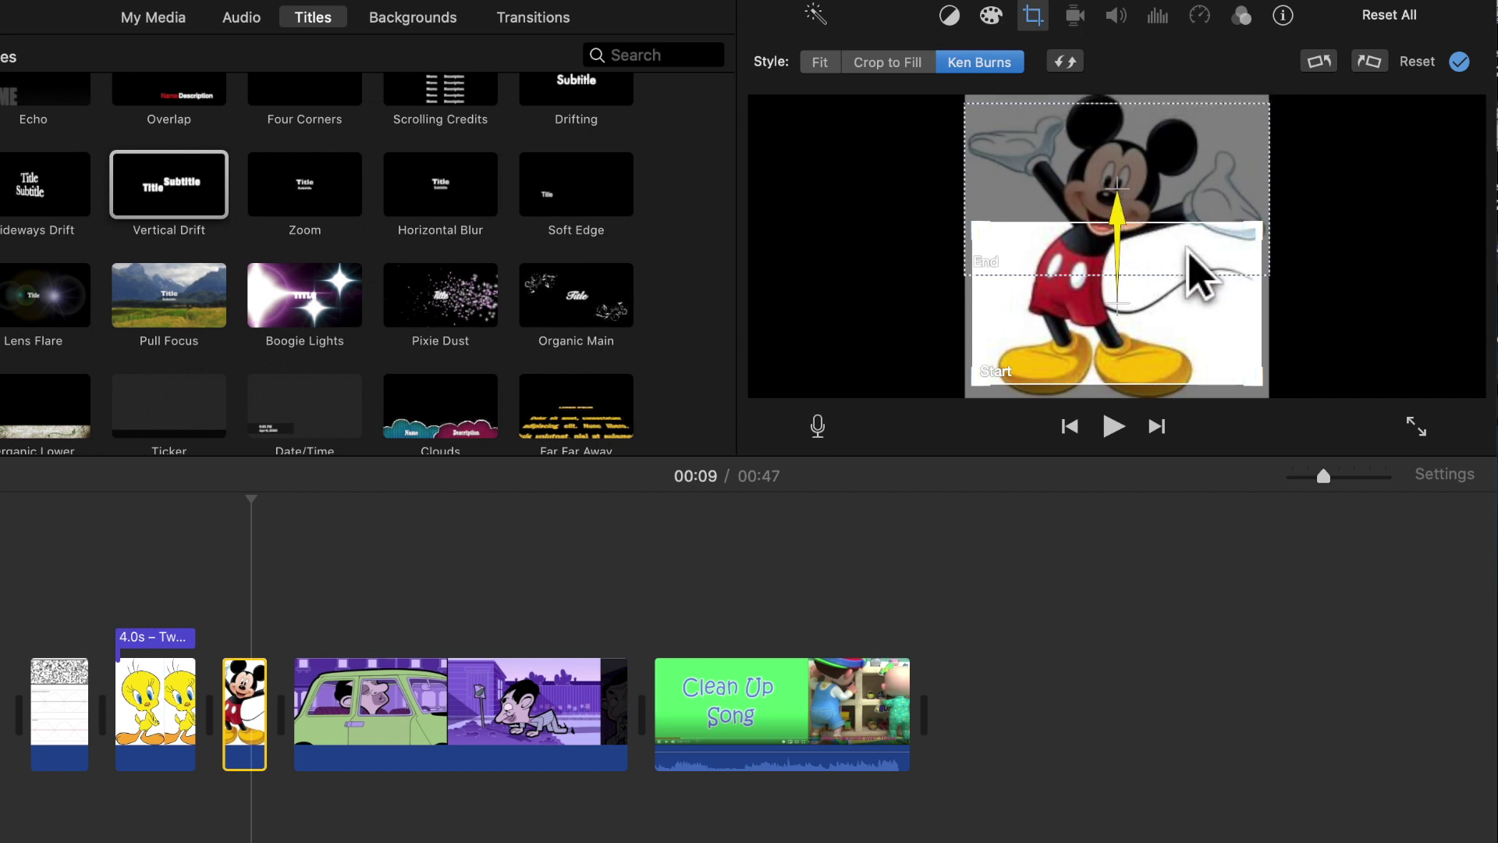
mouse_move(1171, 268)
mouse_down()
mouse_move(1160, 184)
mouse_move(1170, 242)
mouse_move(1183, 219)
mouse_move(1173, 293)
mouse_move(1168, 272)
mouse_up()
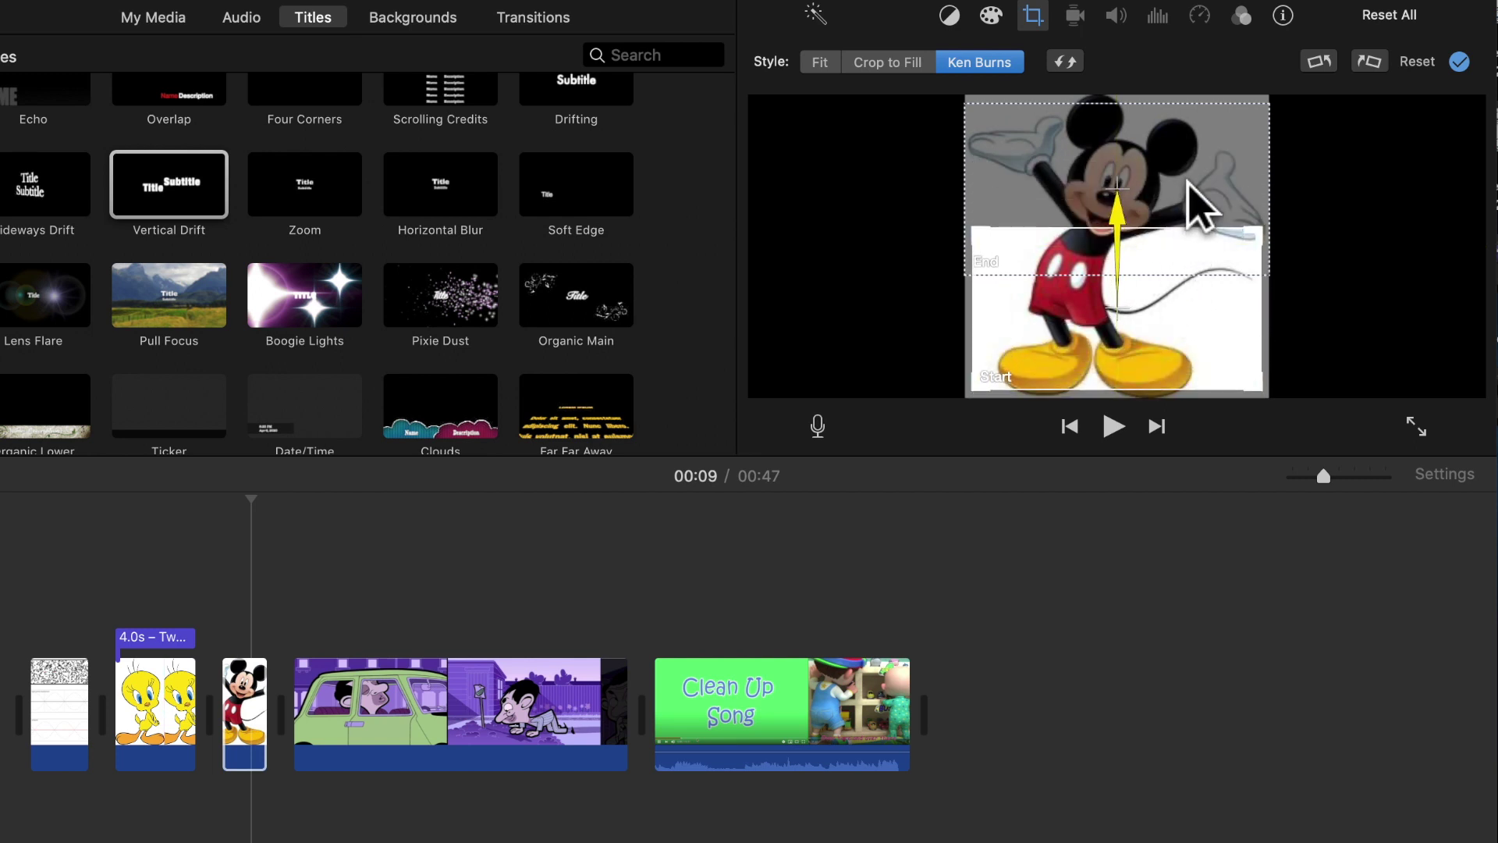
mouse_move(1194, 192)
mouse_down()
mouse_move(1210, 235)
mouse_move(1199, 181)
mouse_up()
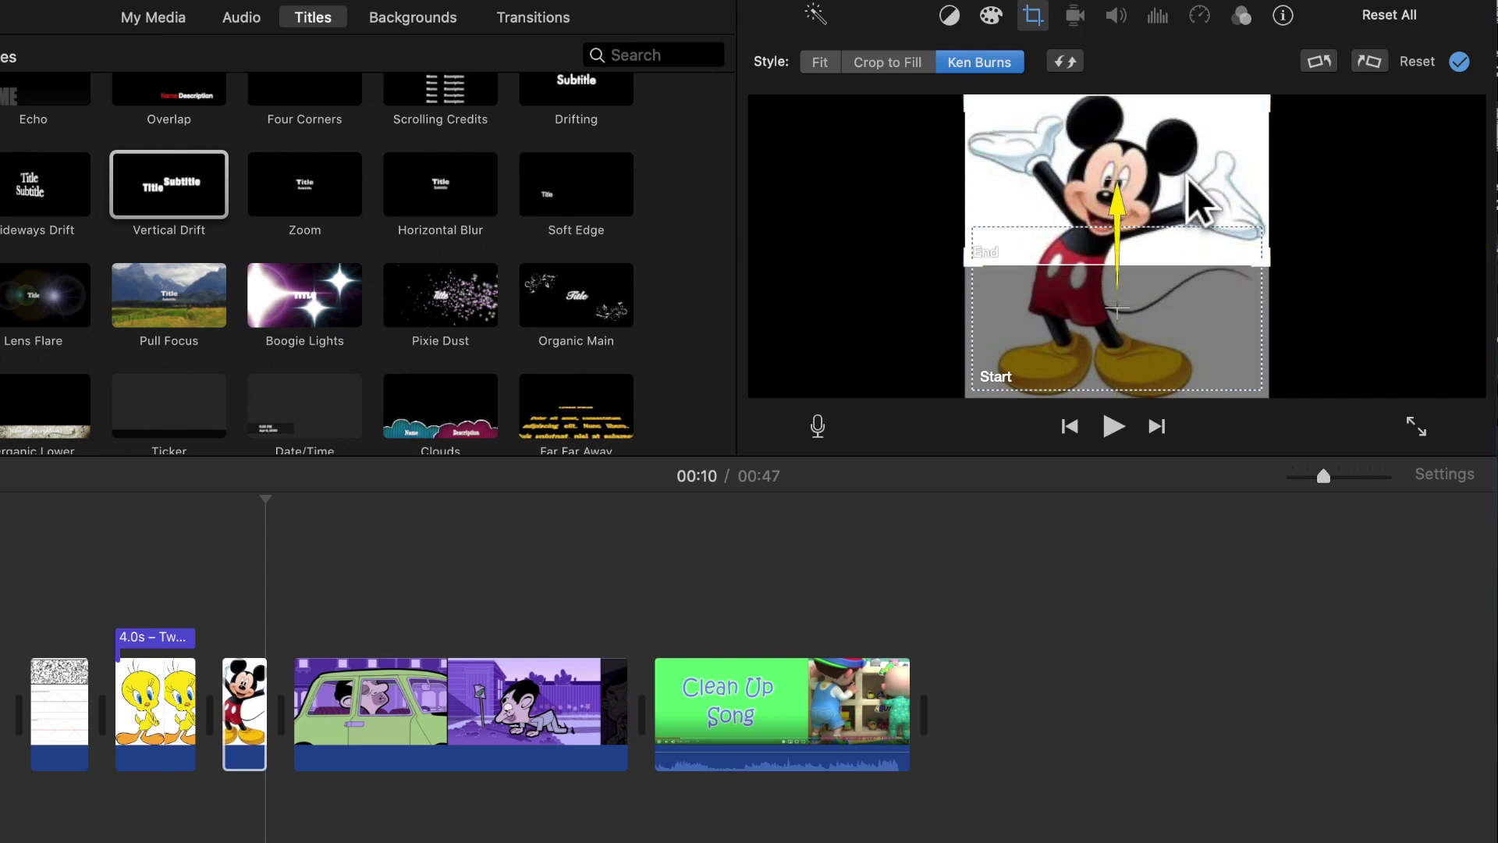
click(1196, 318)
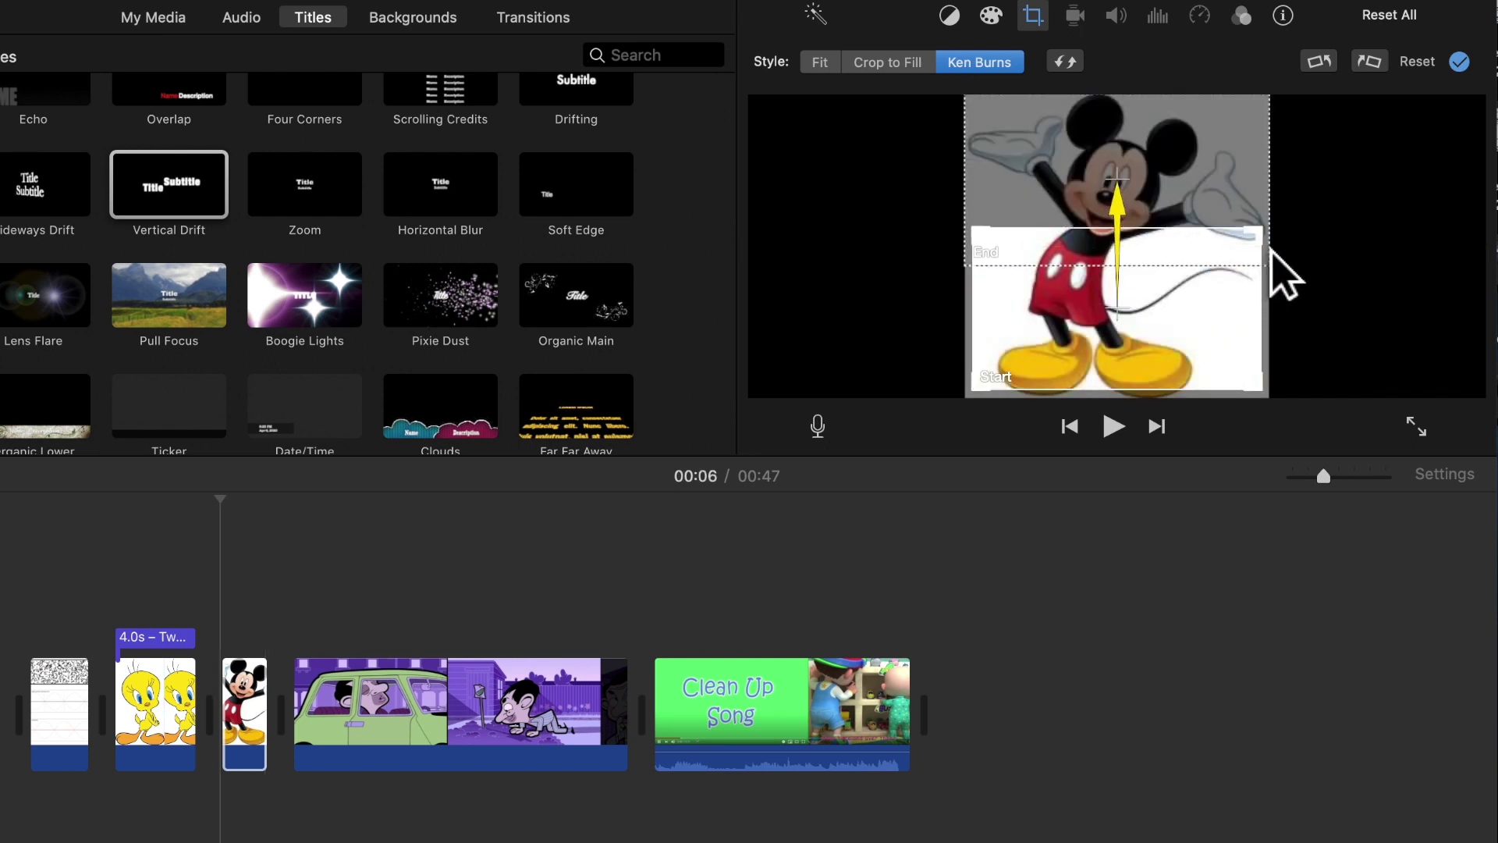
drag(1287, 264, 1063, 163)
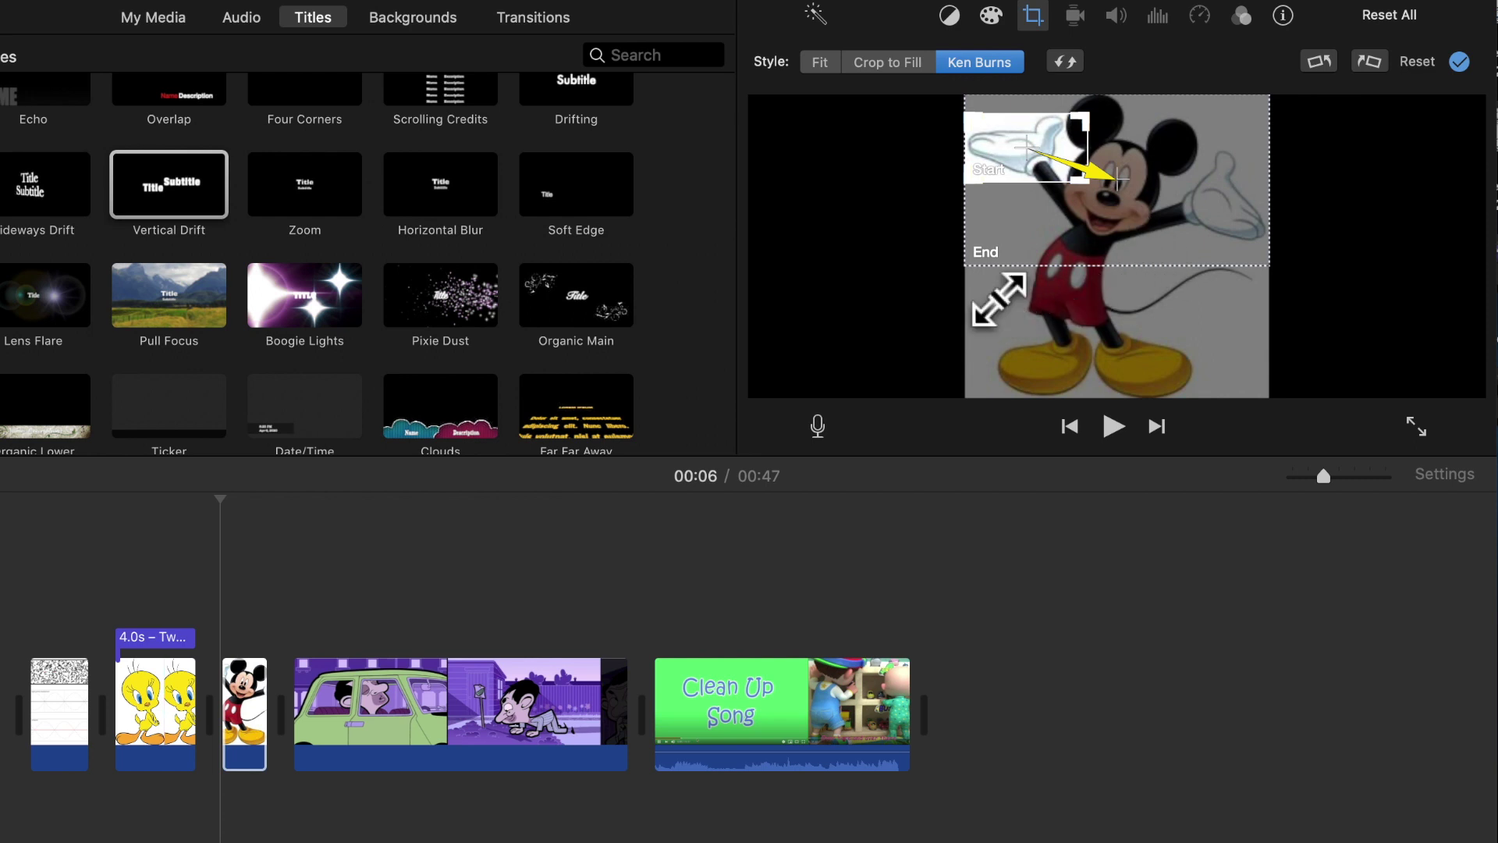
drag(999, 299, 1087, 284)
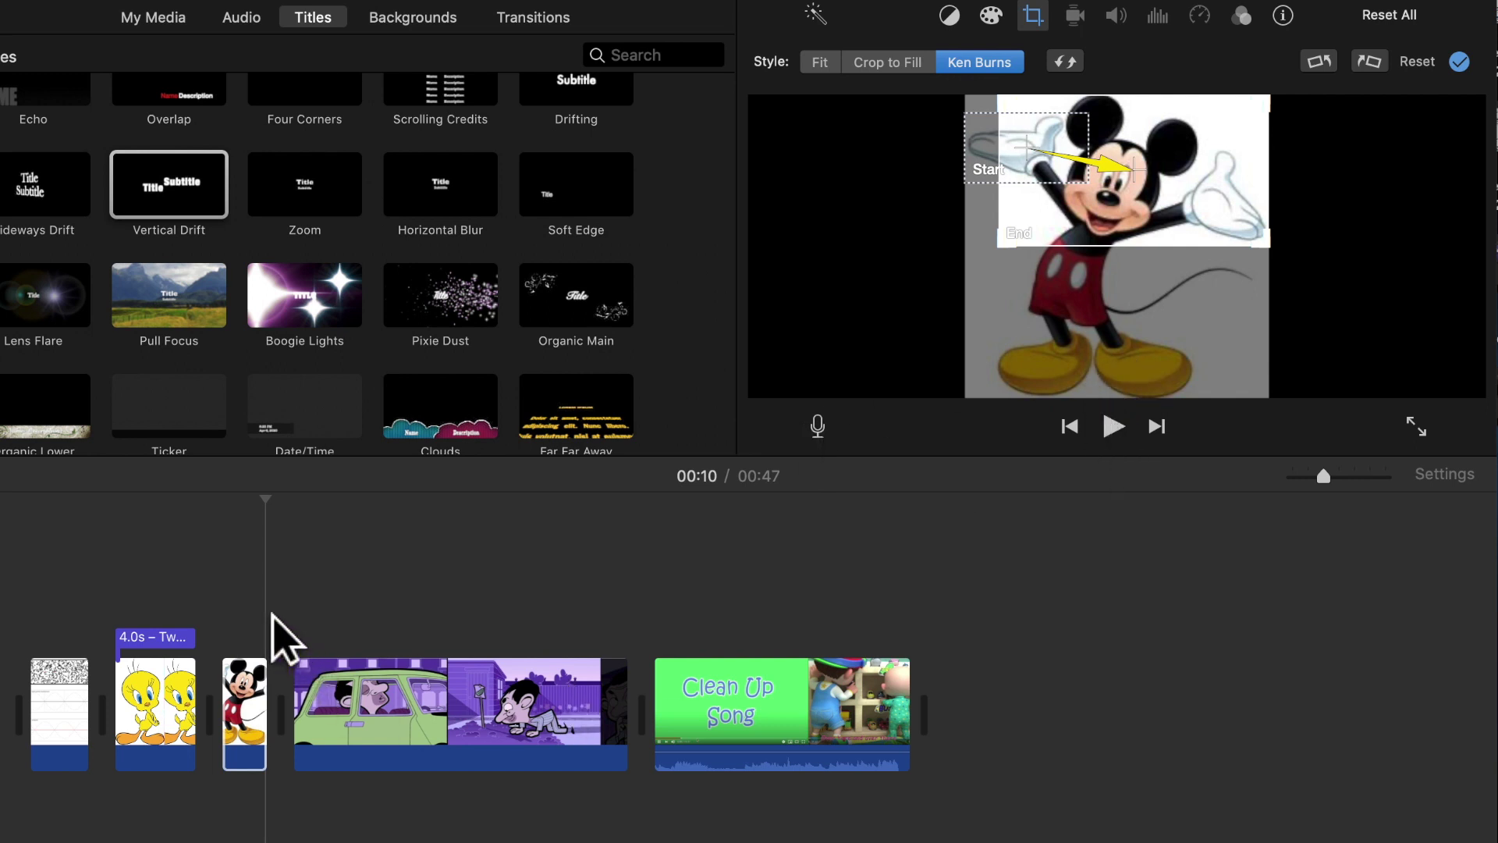
click(226, 552)
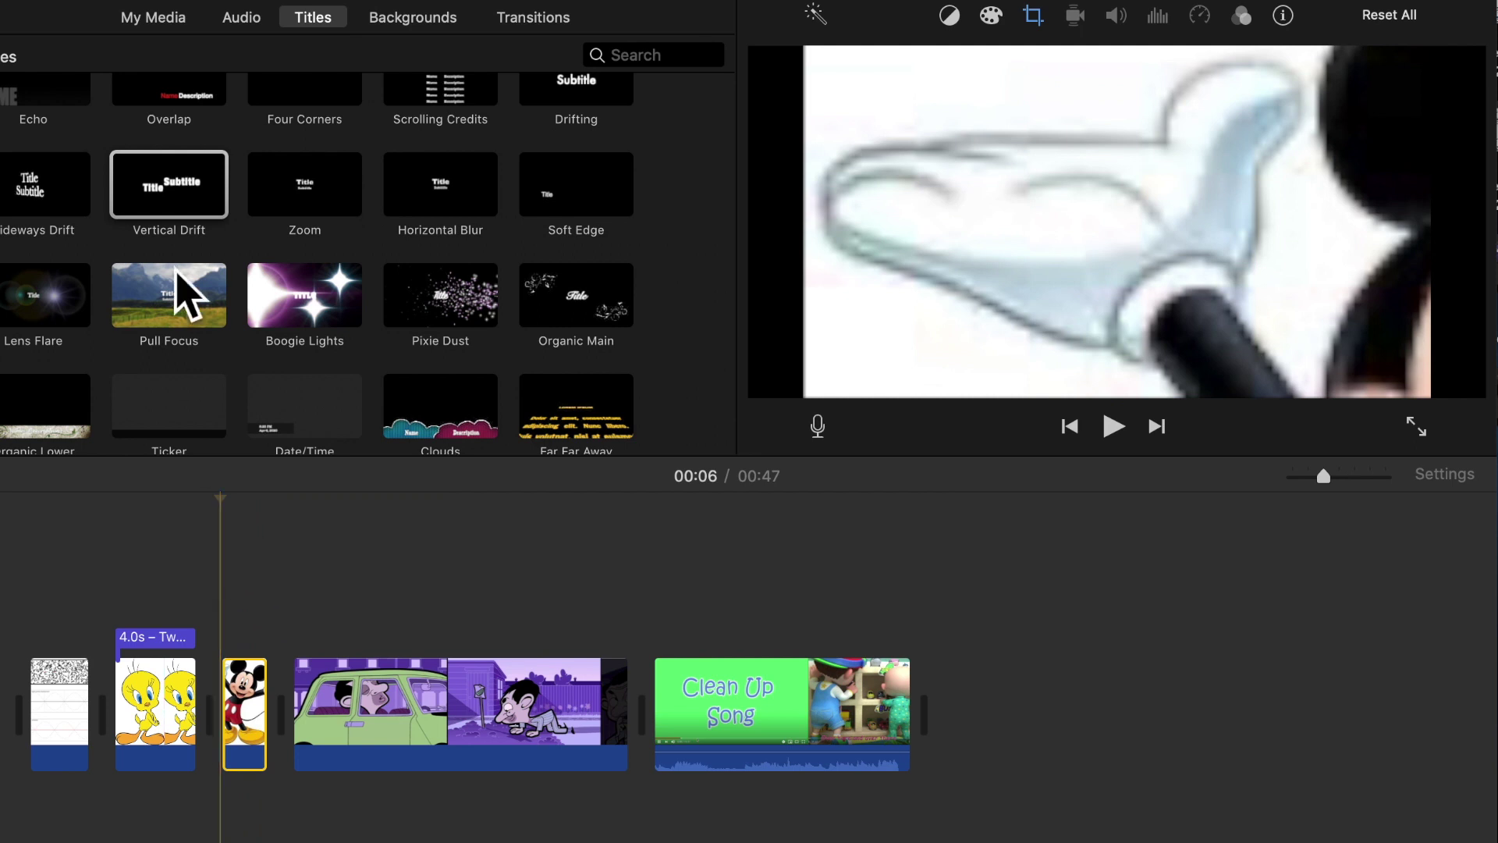
click(1128, 433)
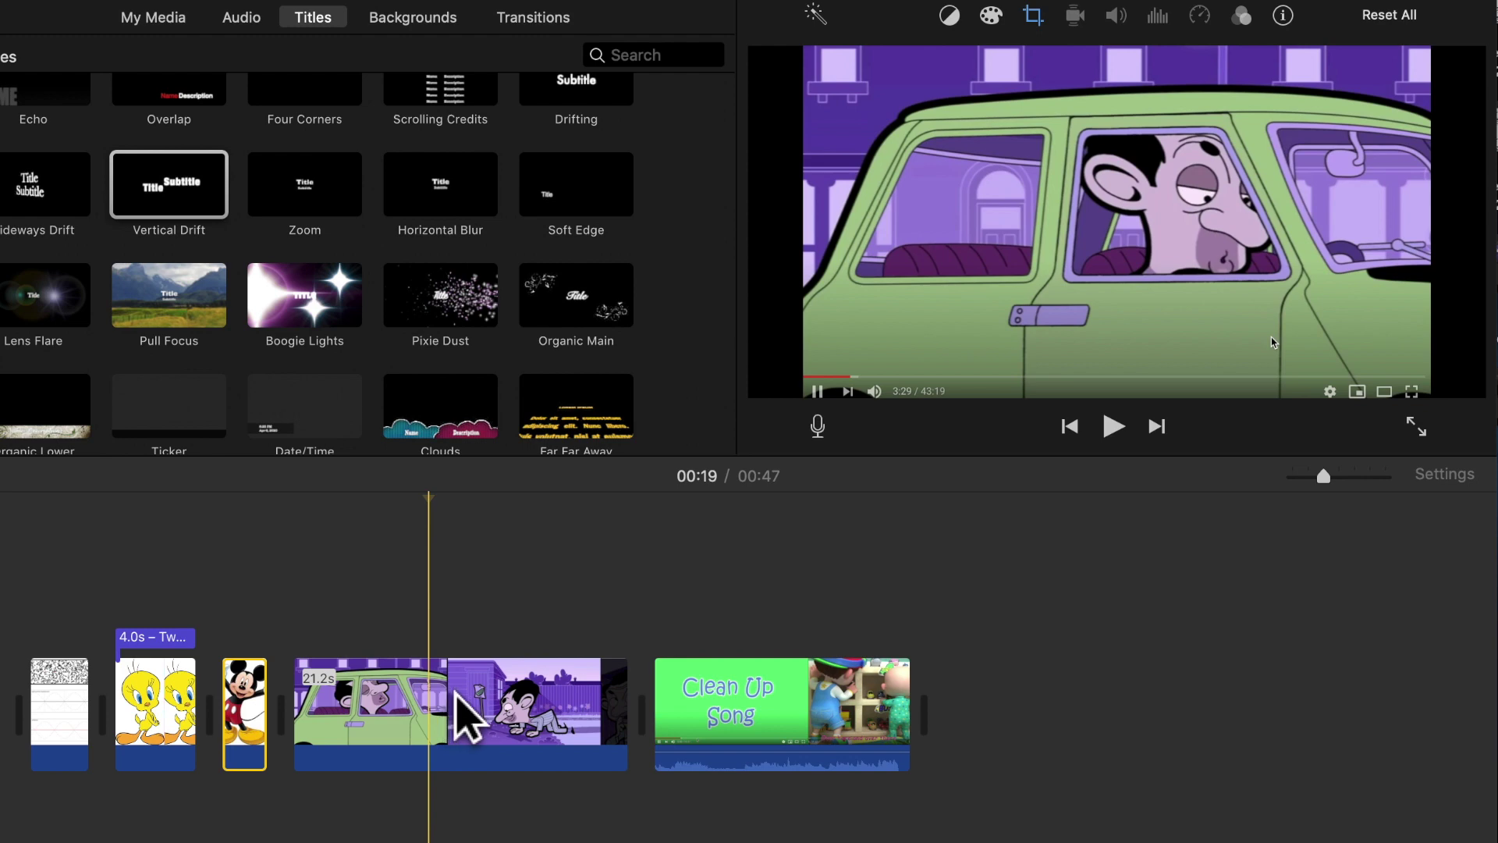
Step: Add a freeze frame at the playhead in the car clip and play it back
right_click(448, 698)
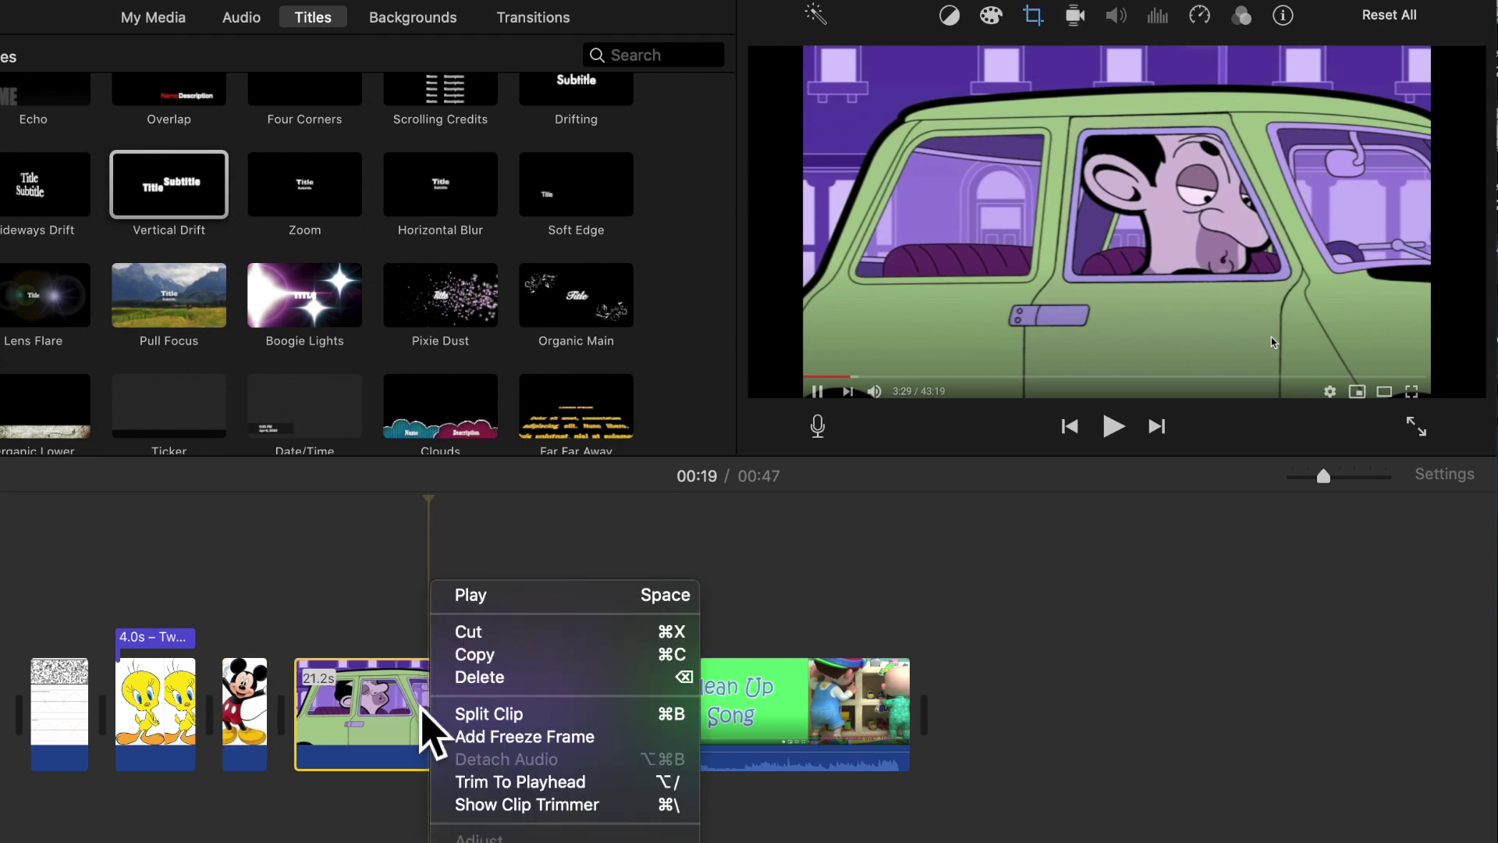
click(422, 710)
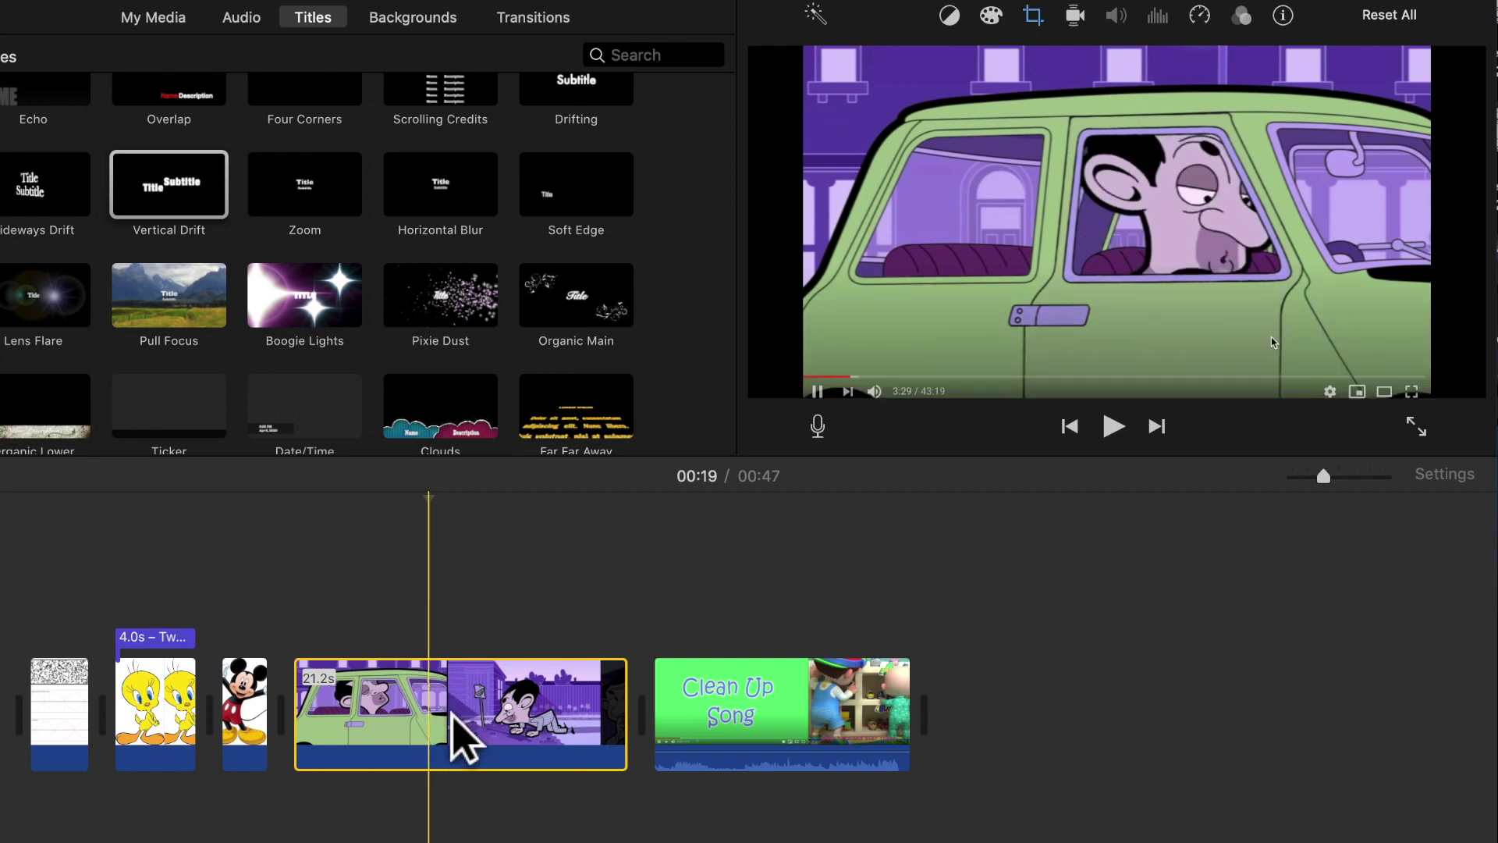
right_click(440, 708)
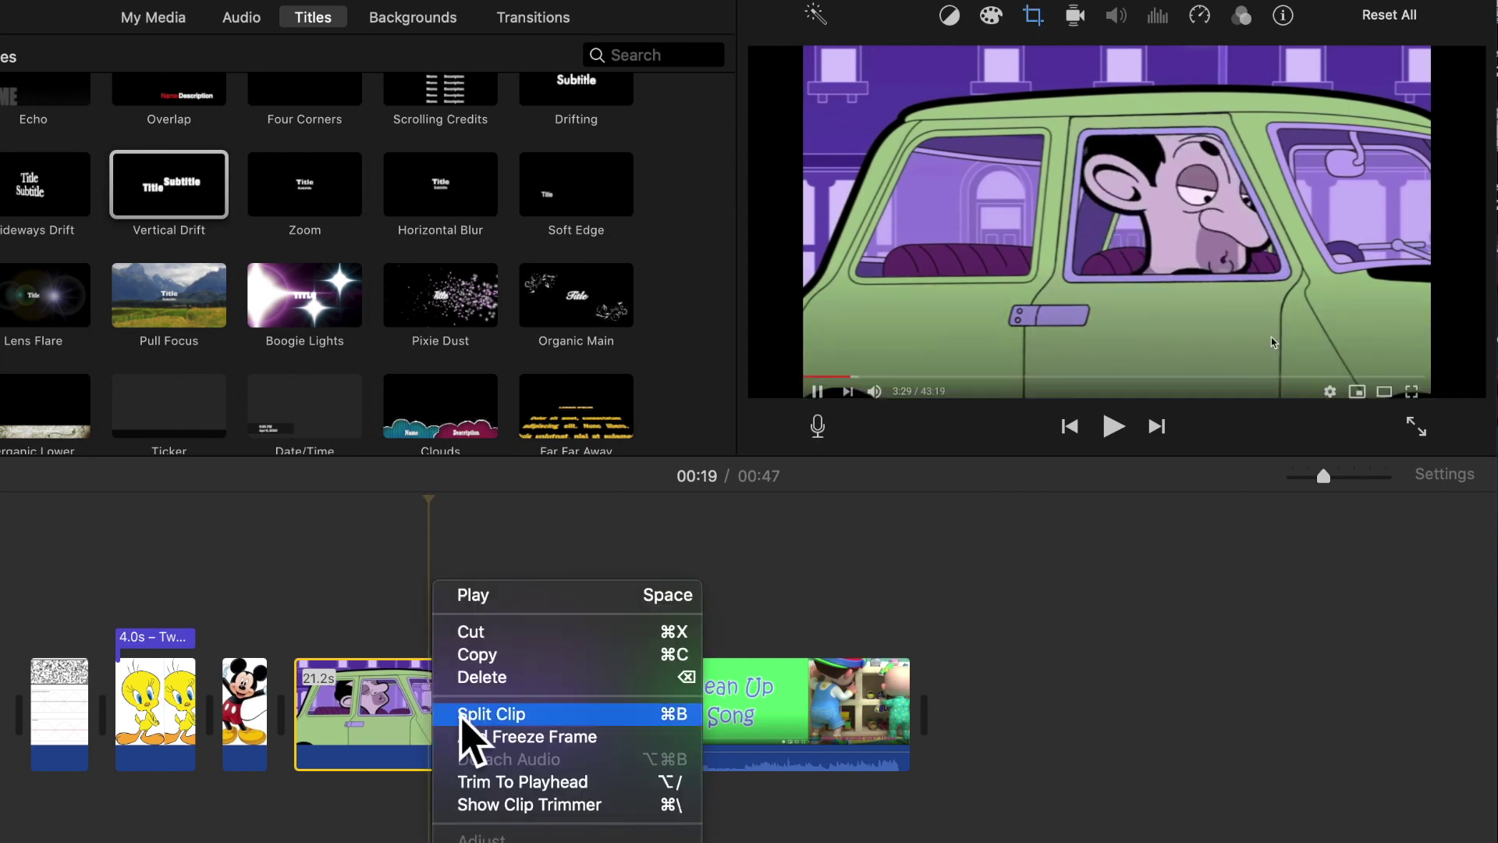
click(510, 740)
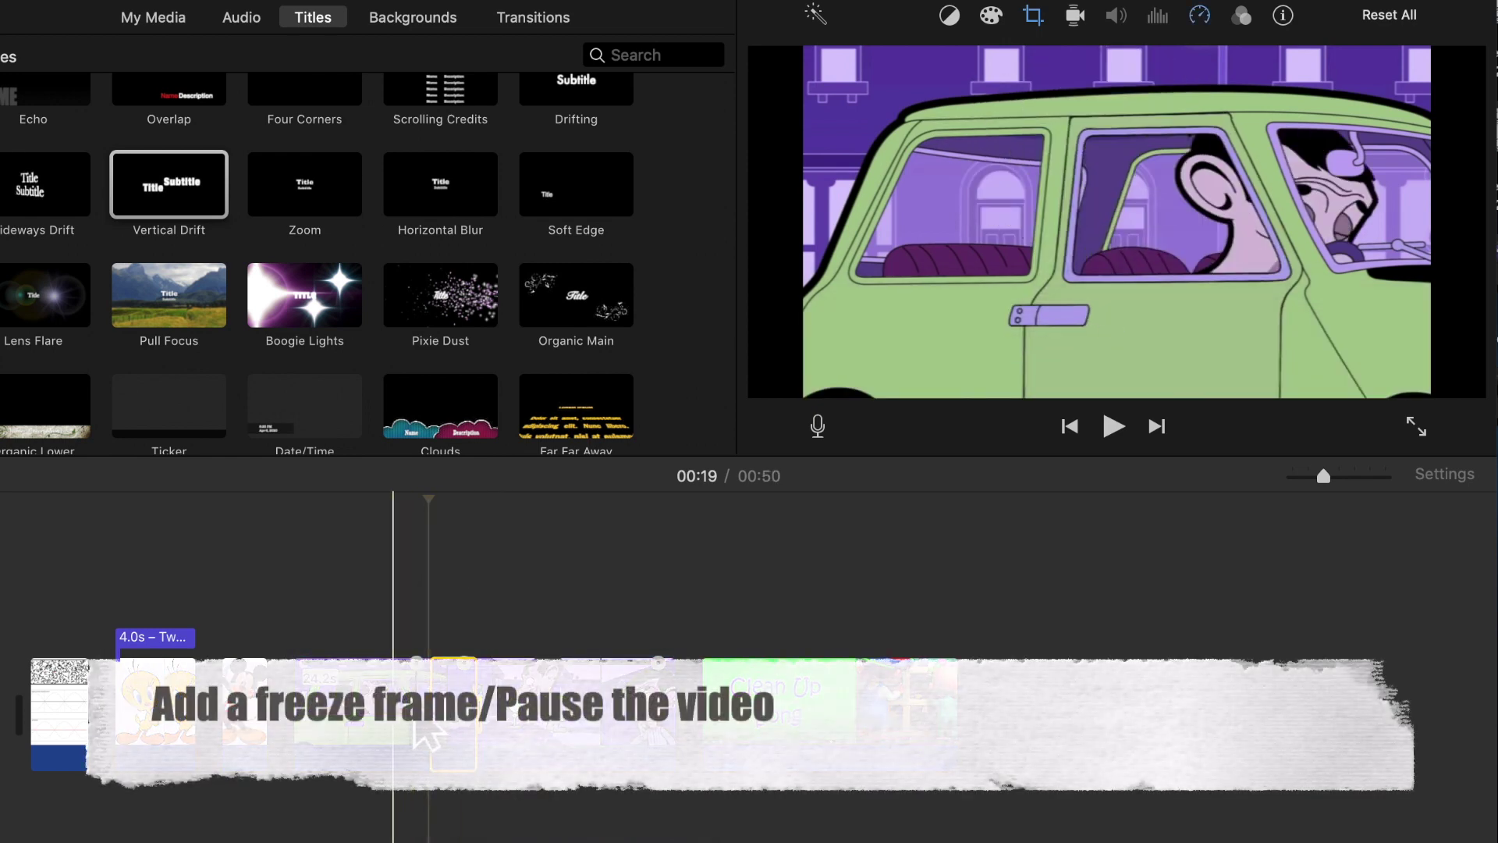
click(1122, 426)
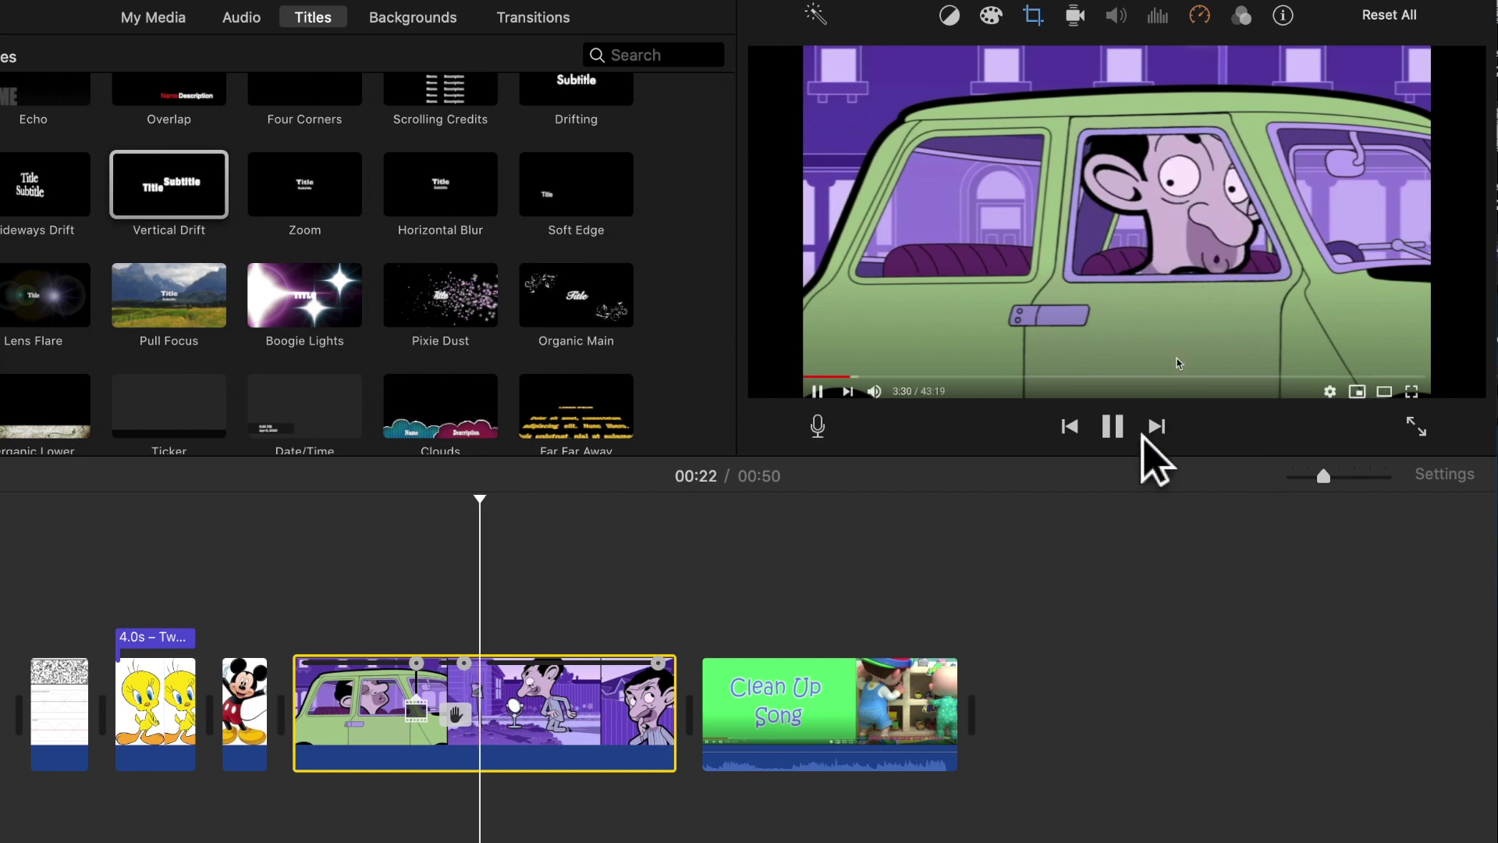
click(1136, 438)
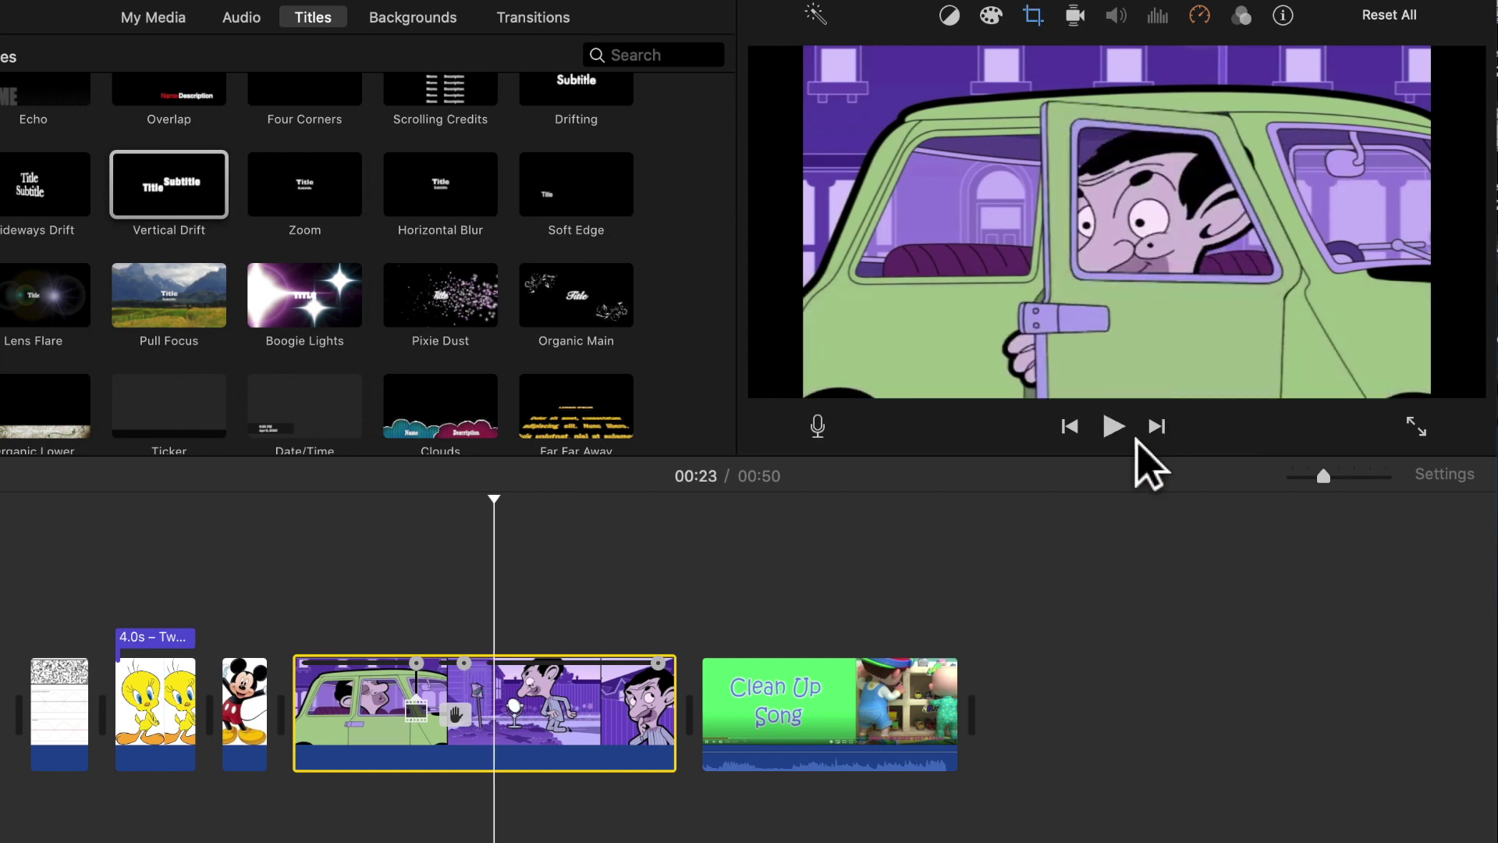
Step: Split the mirror clip twice and delete the roughly 5-second middle piece
click(1136, 439)
click(1135, 438)
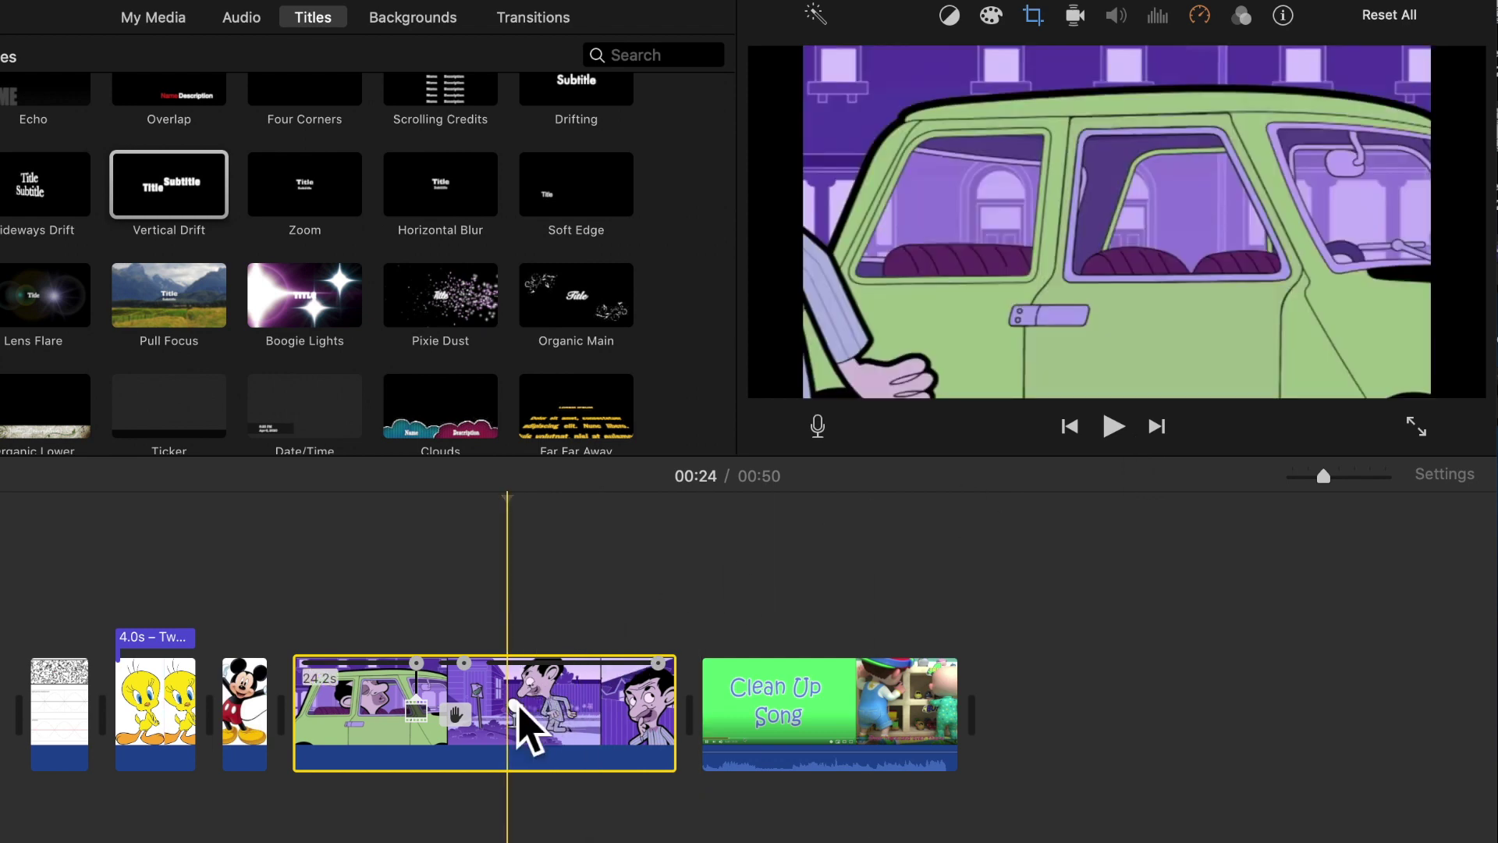
right_click(517, 702)
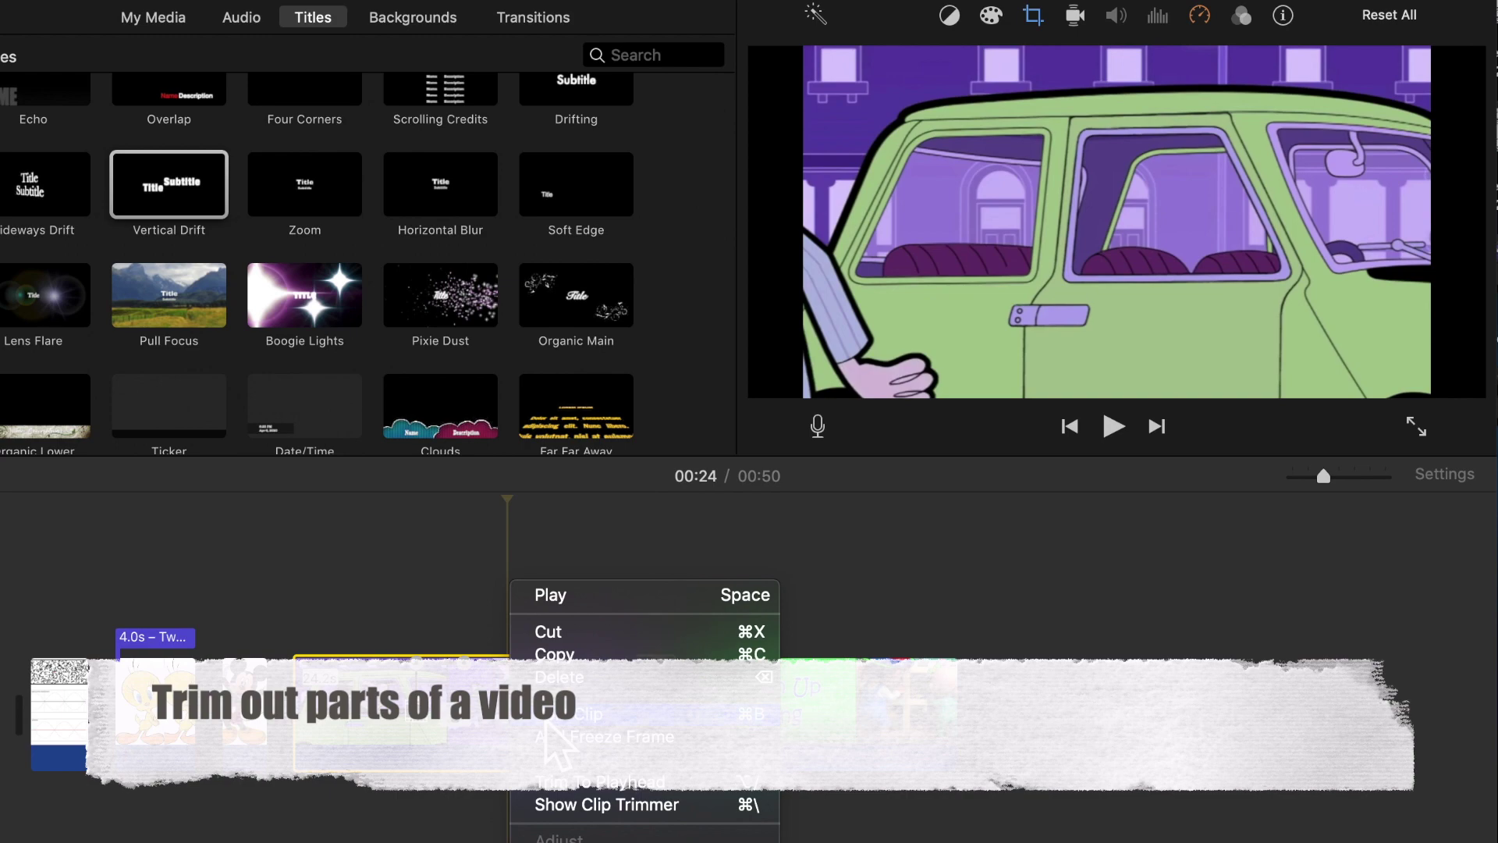
click(549, 714)
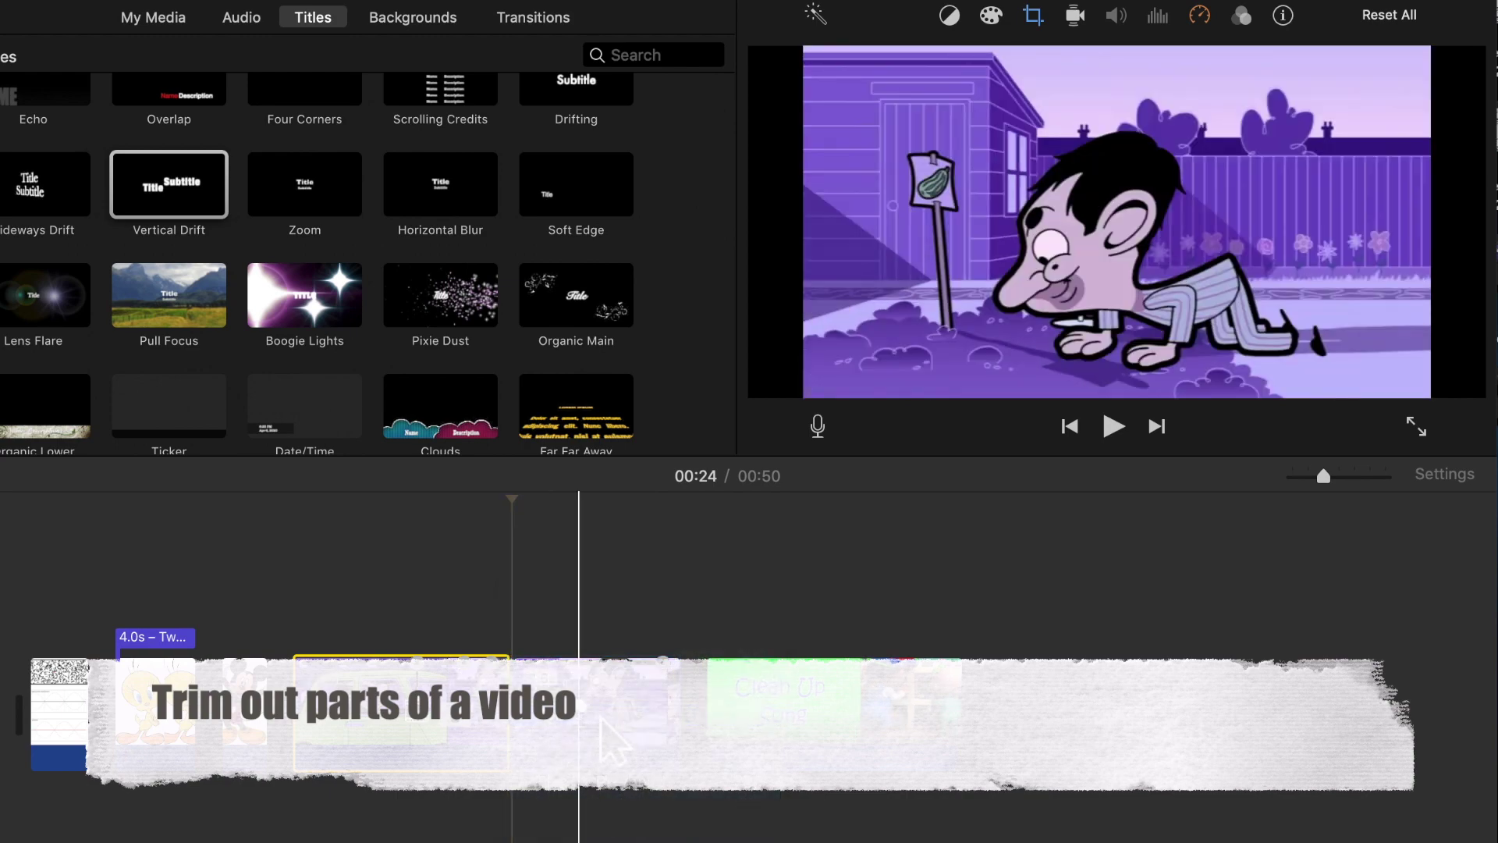
click(605, 724)
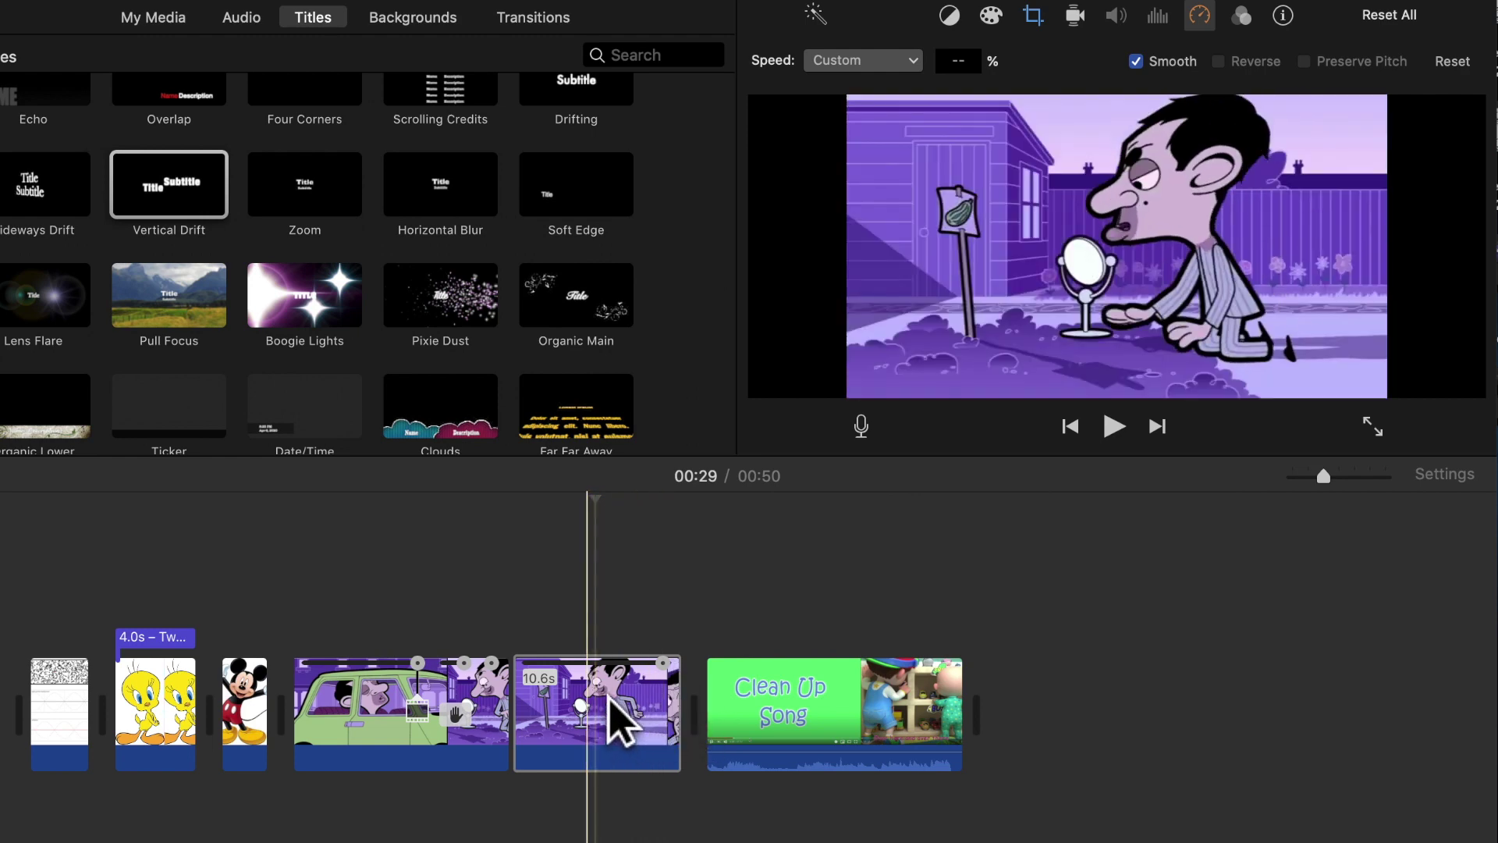
right_click(606, 698)
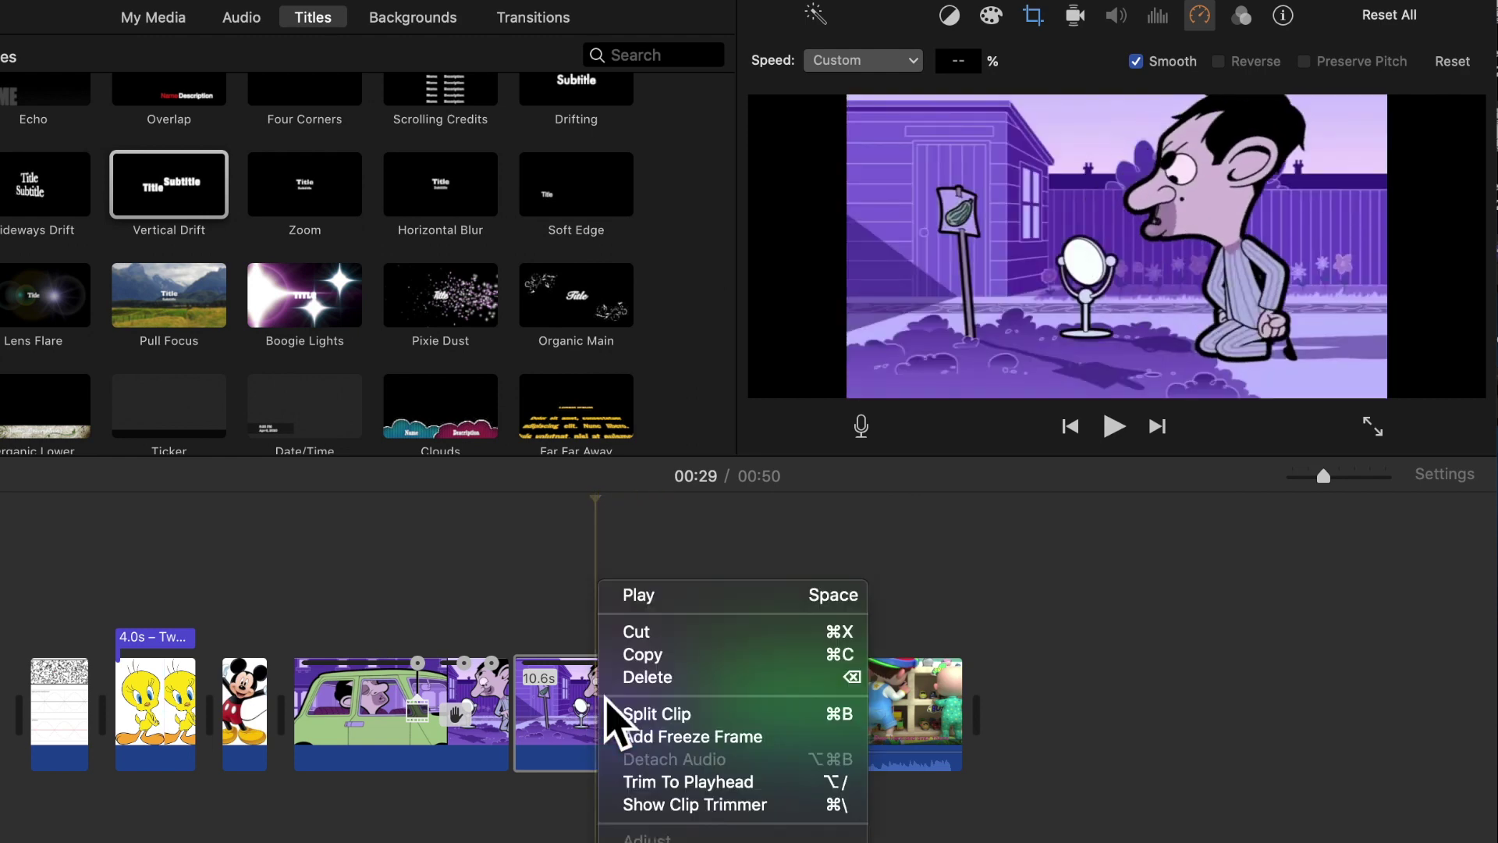
click(647, 717)
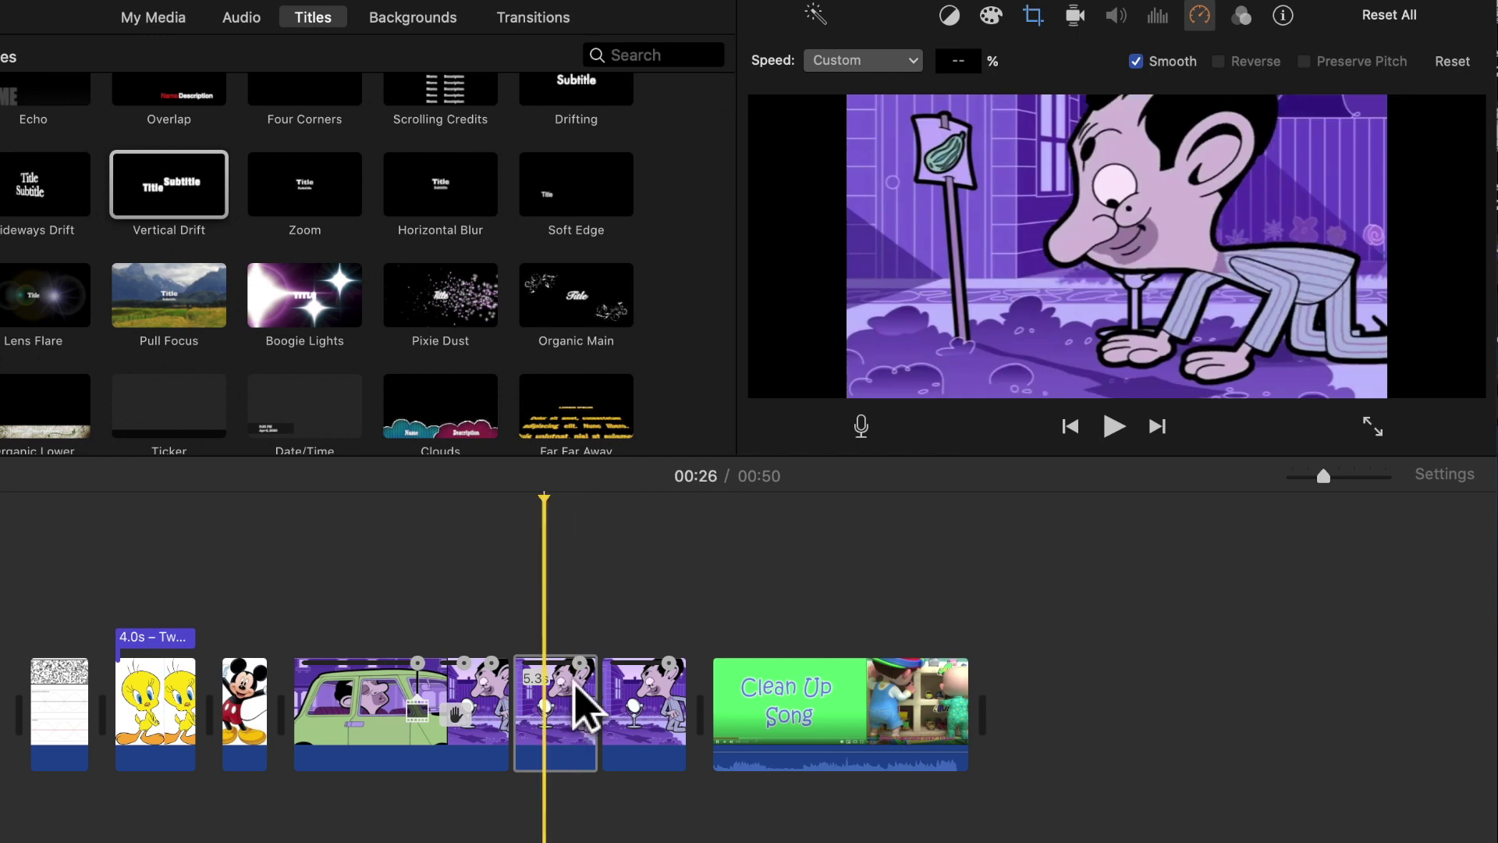
click(573, 679)
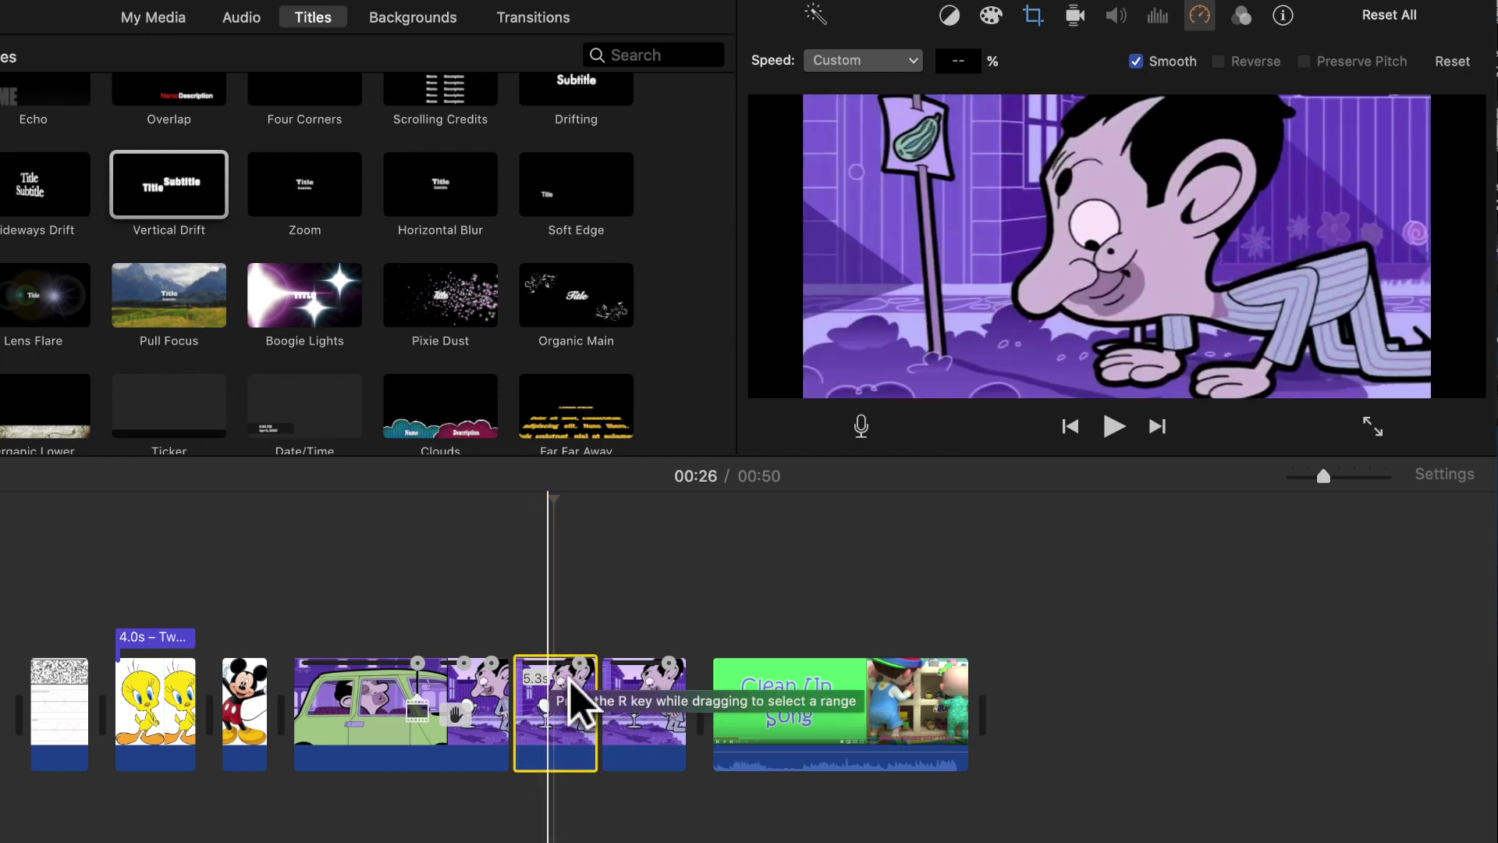
key(Delete)
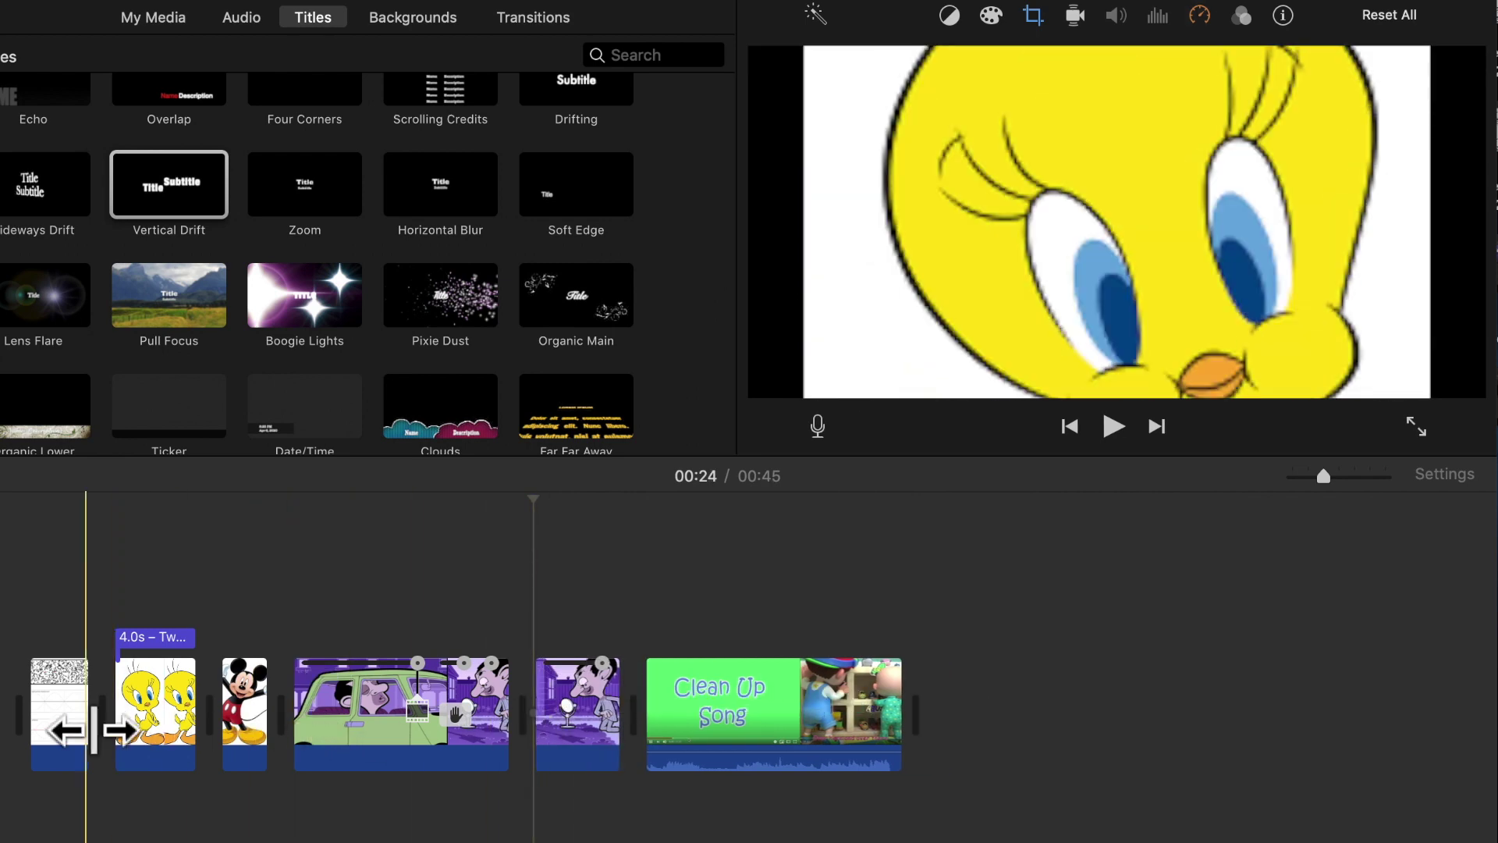
scroll(503, 214, up, 10)
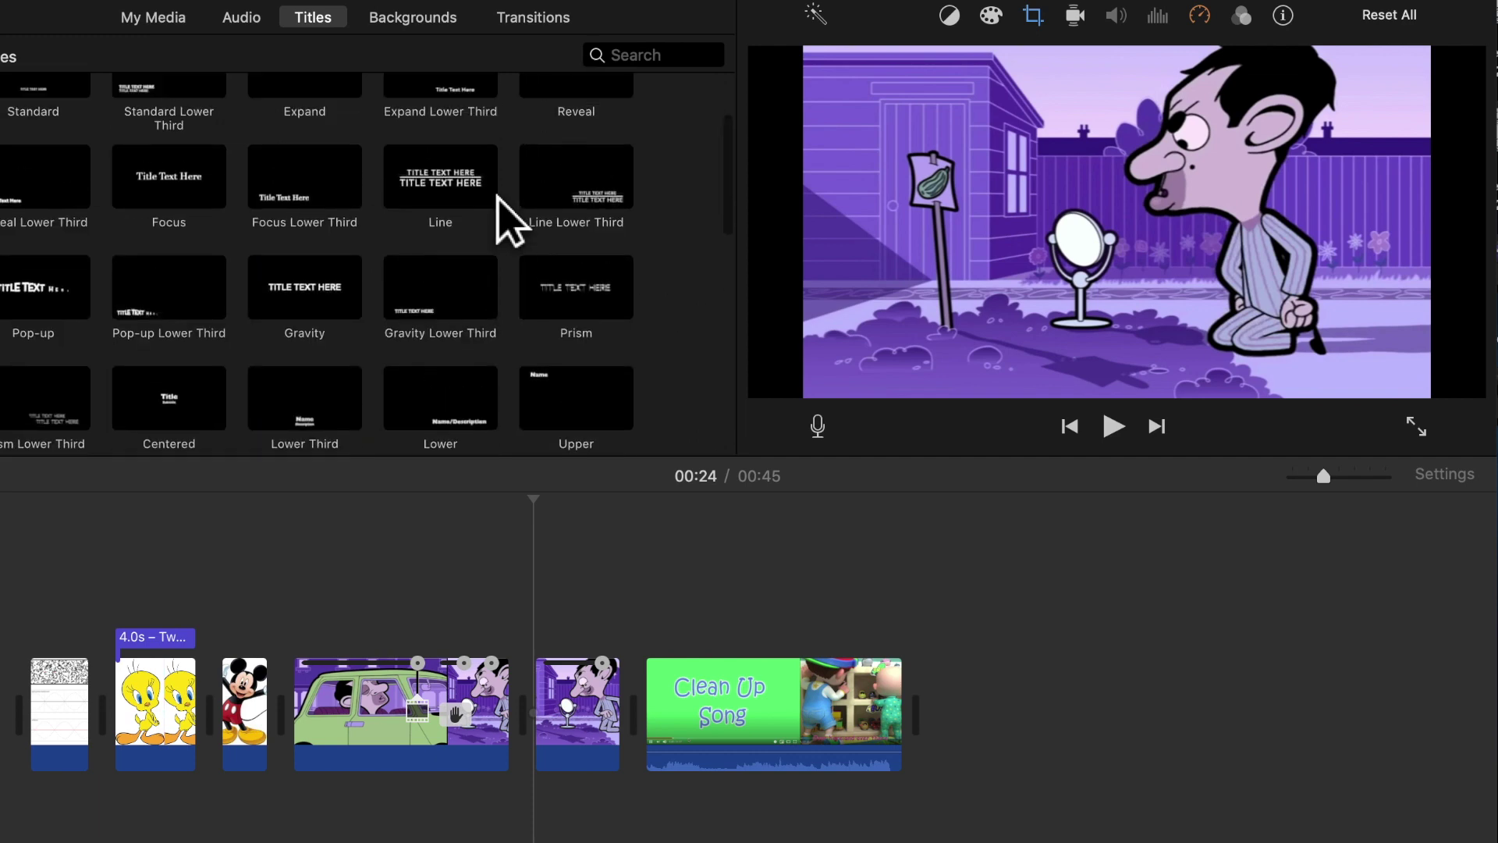
scroll(503, 214, down, 10)
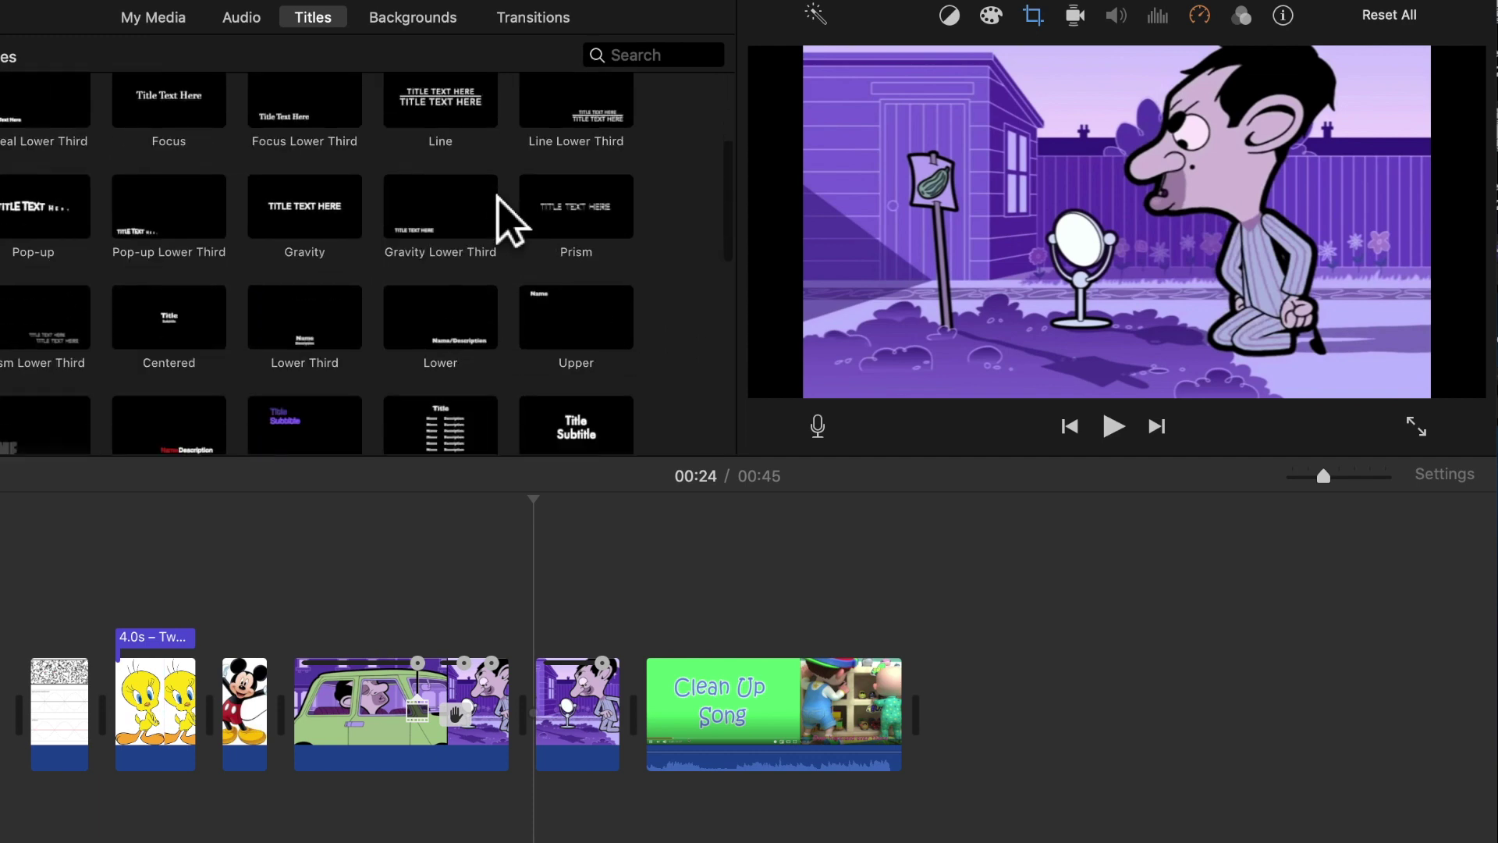
scroll(511, 221, down, 2)
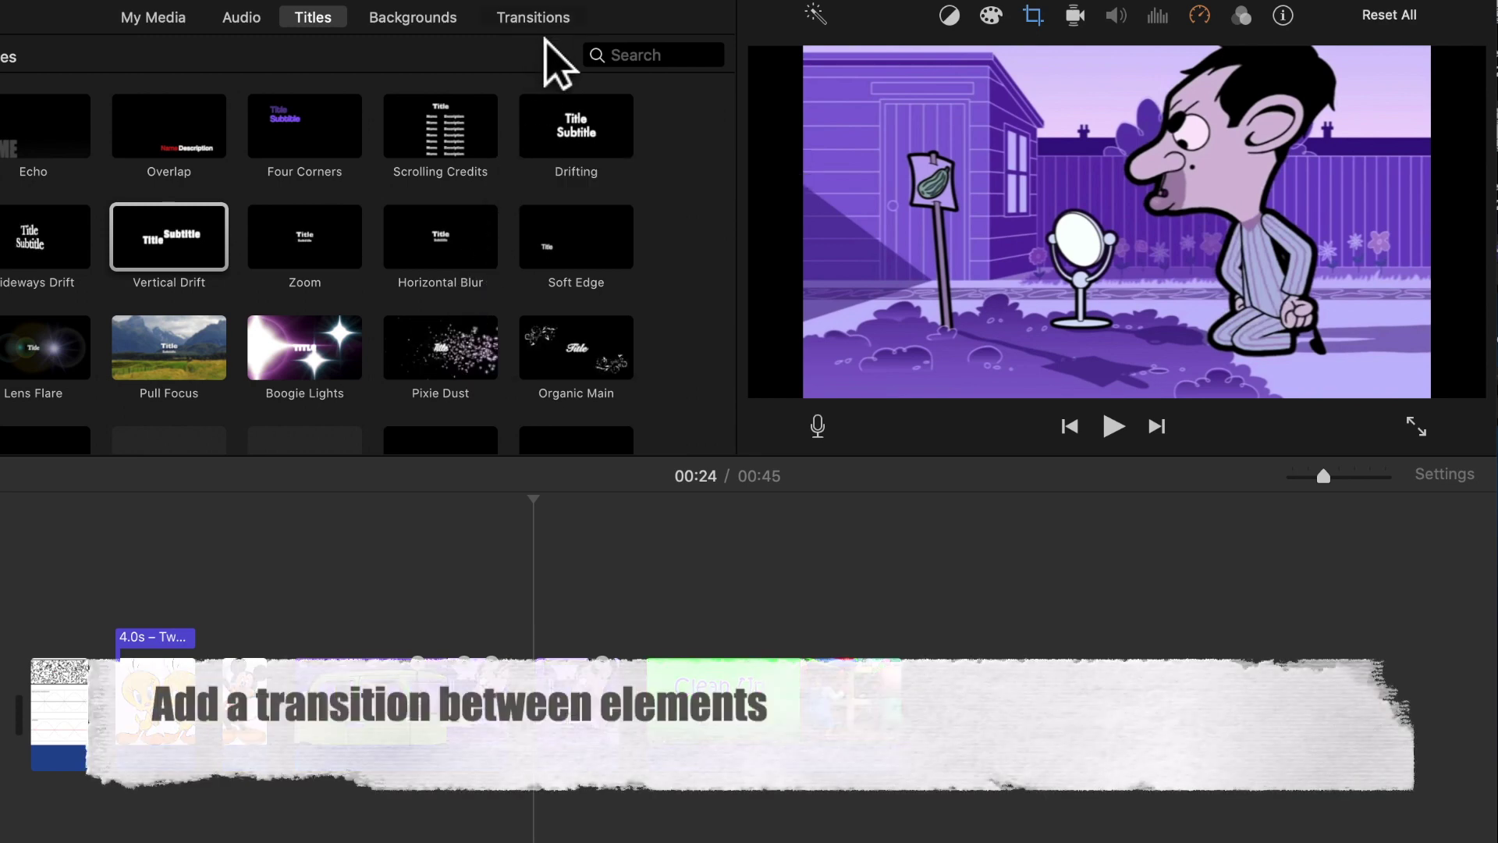
click(534, 19)
Step: Place a Fade to White transition at the movie's end and preview the ending
click(481, 205)
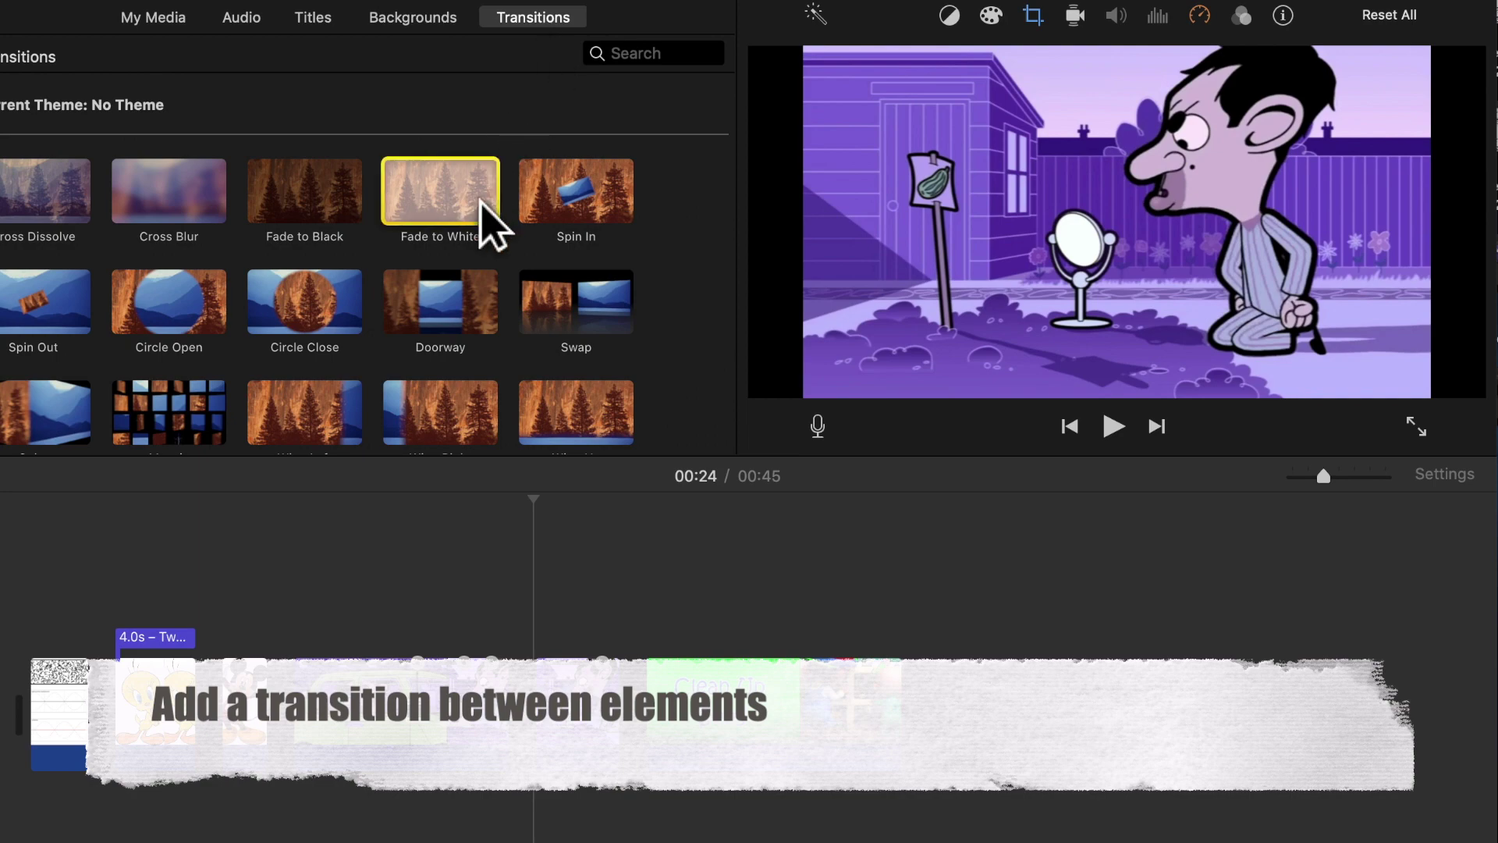
drag(479, 202, 924, 710)
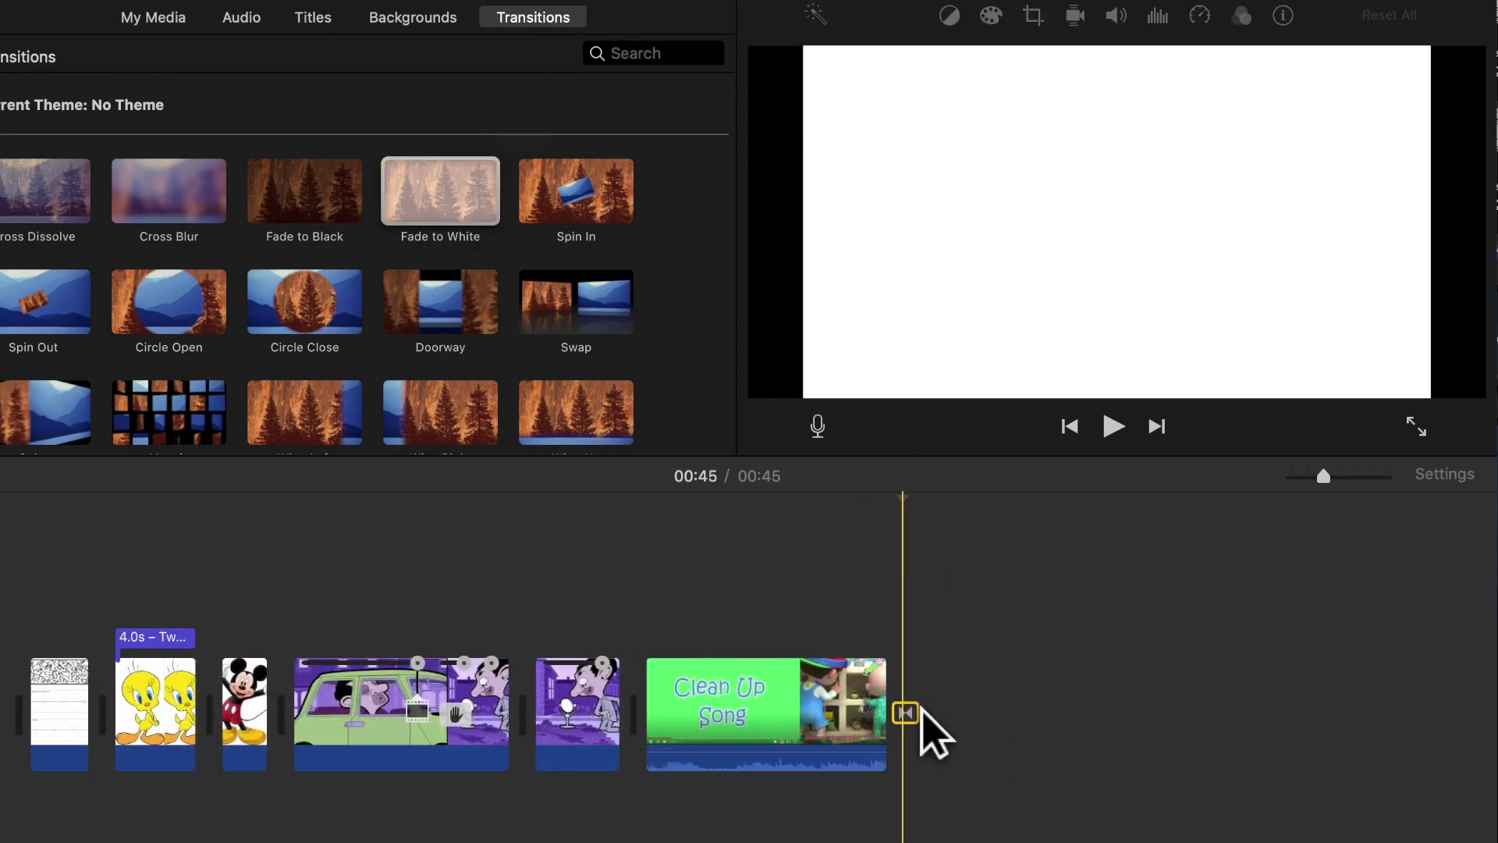
click(824, 699)
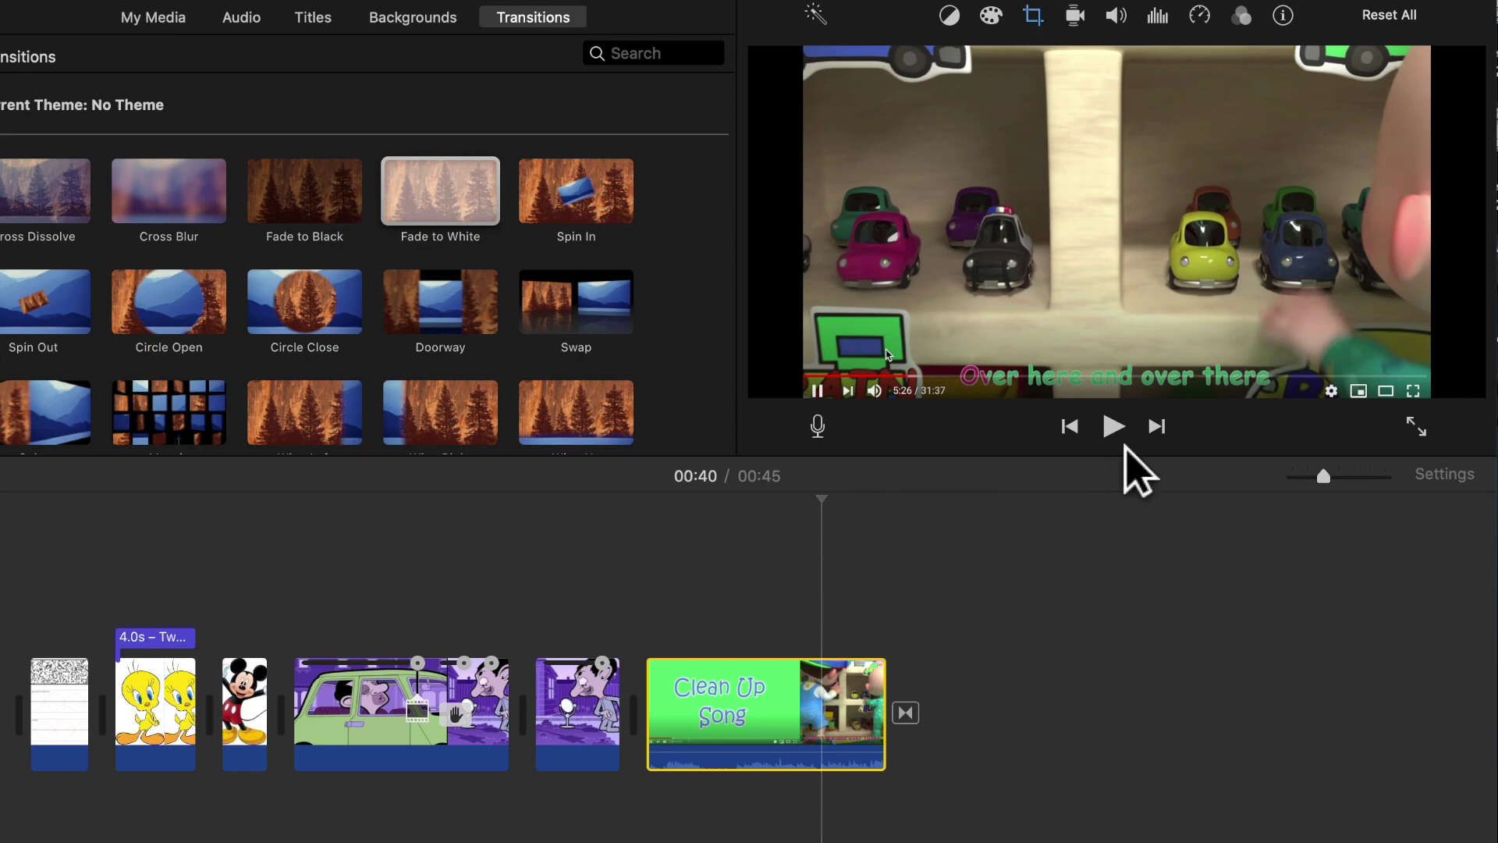
click(1116, 428)
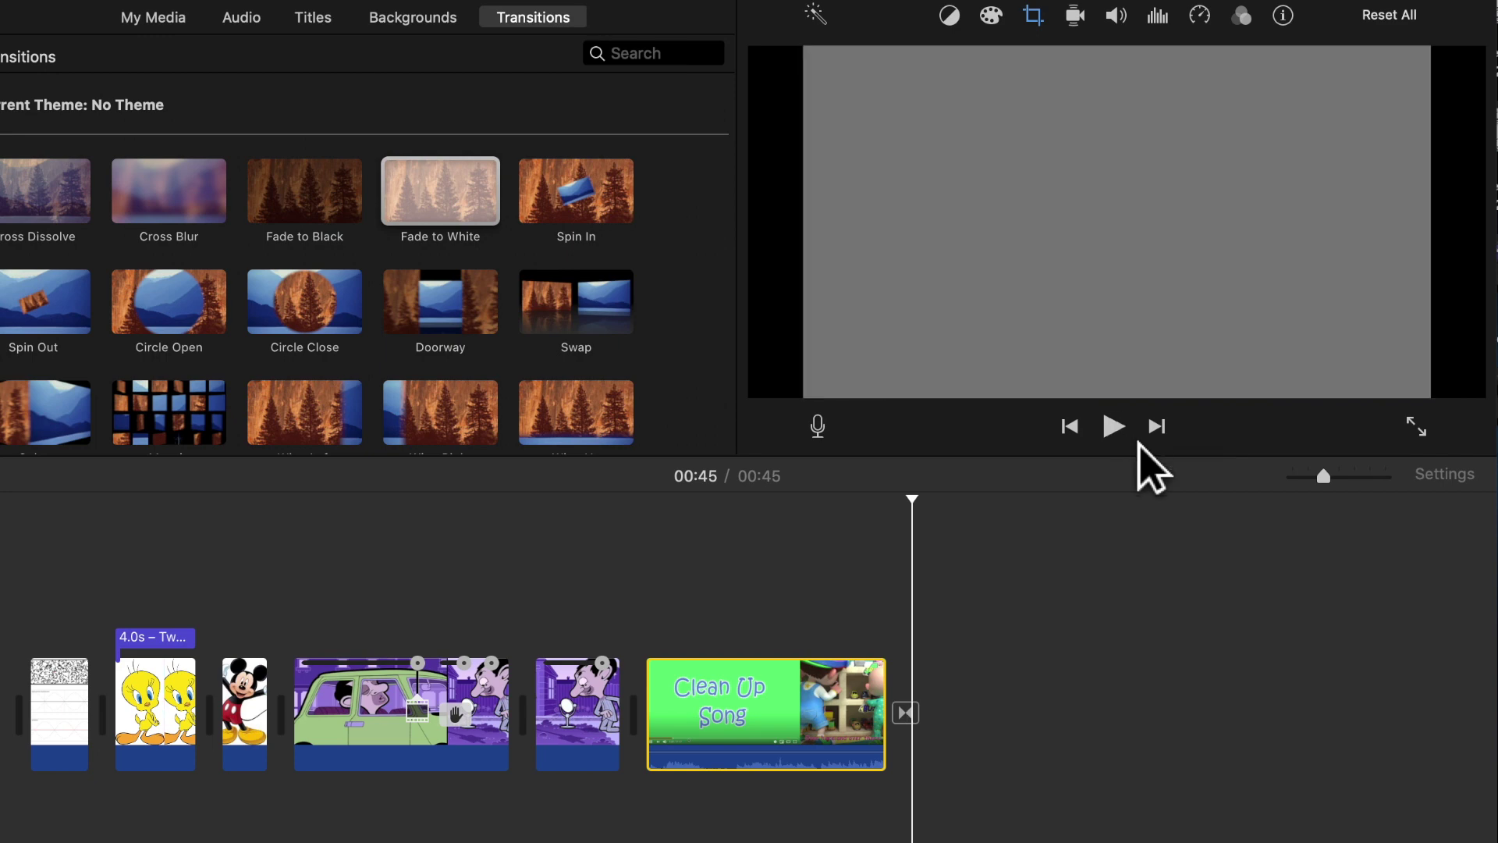
Step: Insert a Doorway transition after the car clip and preview it
drag(480, 331, 527, 714)
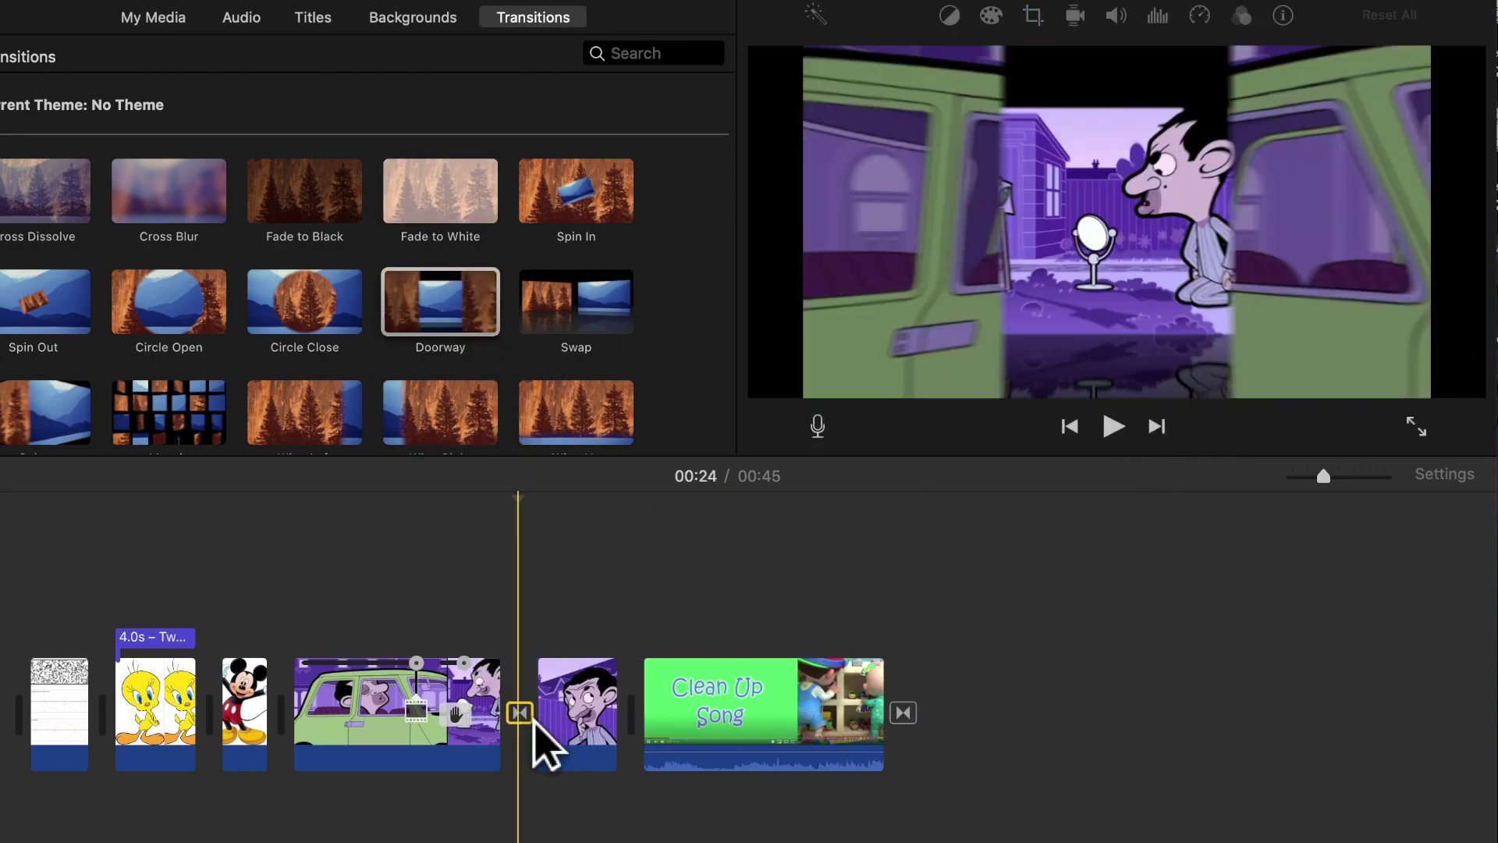
click(498, 706)
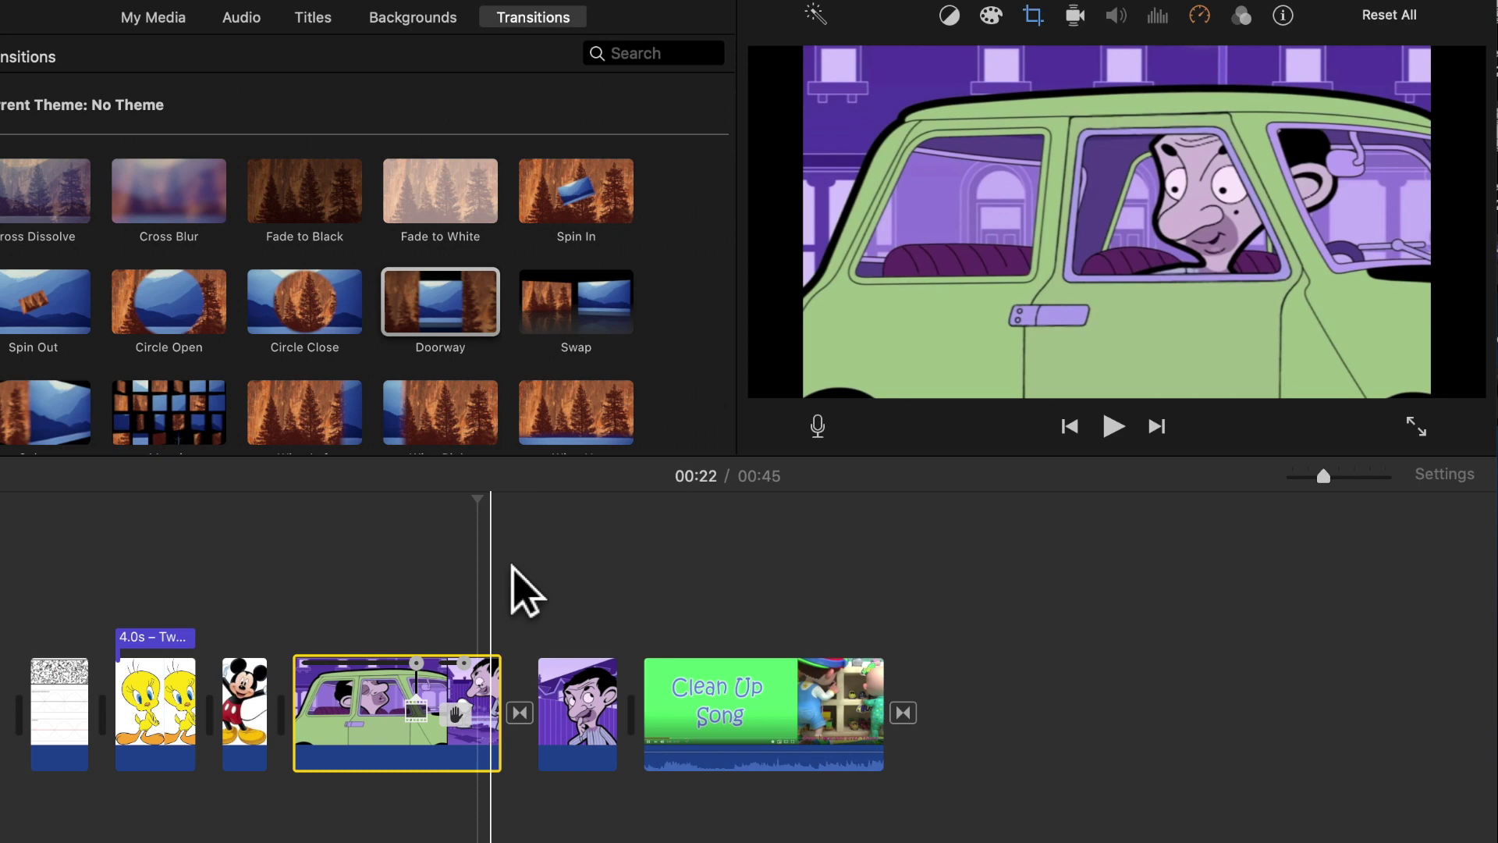
click(1127, 435)
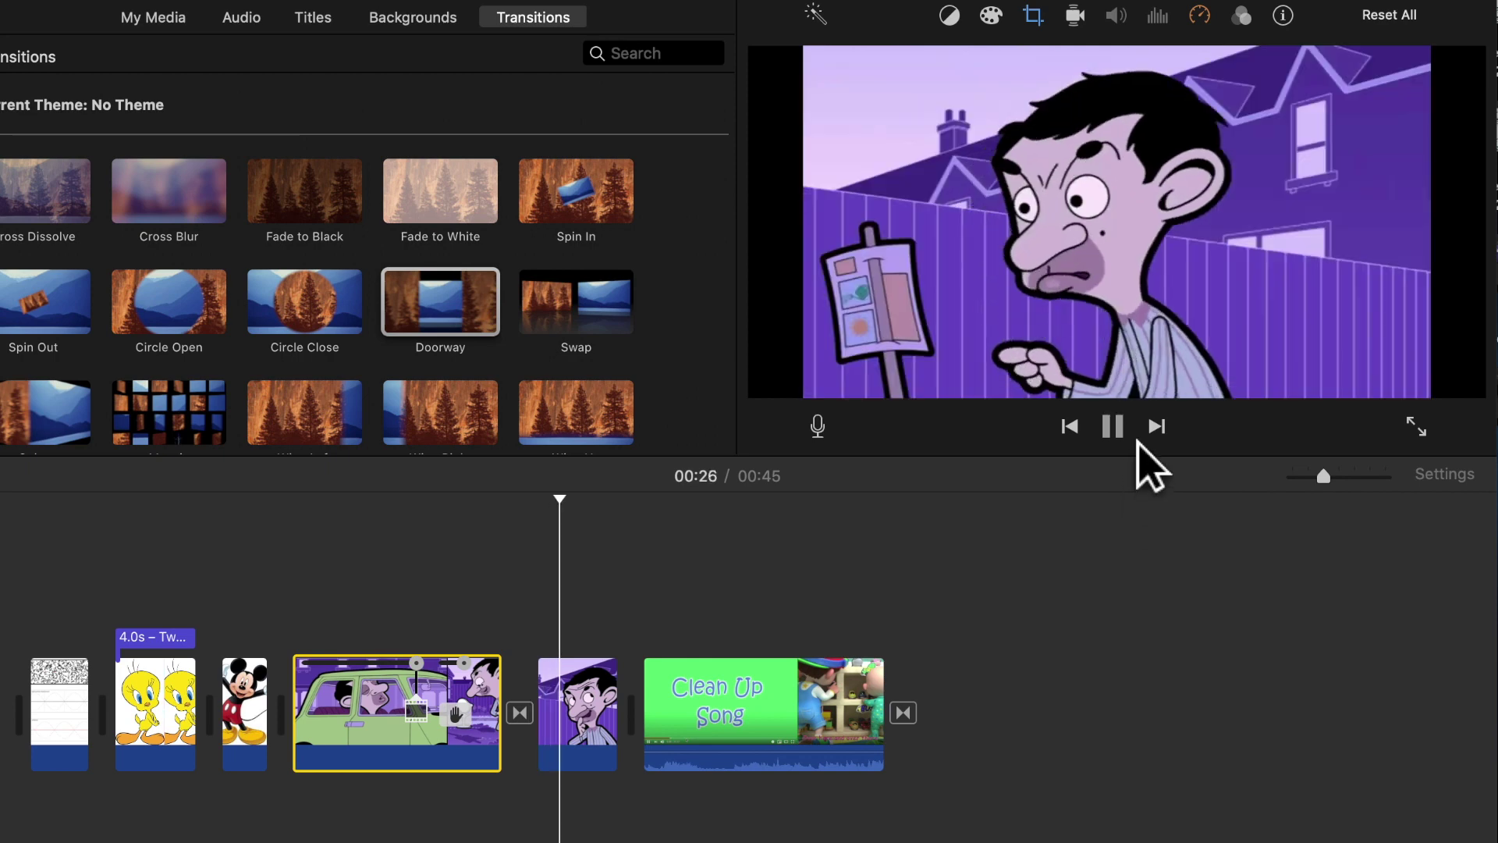
Step: Scroll through the Backgrounds library, then switch to the Audio library
click(437, 19)
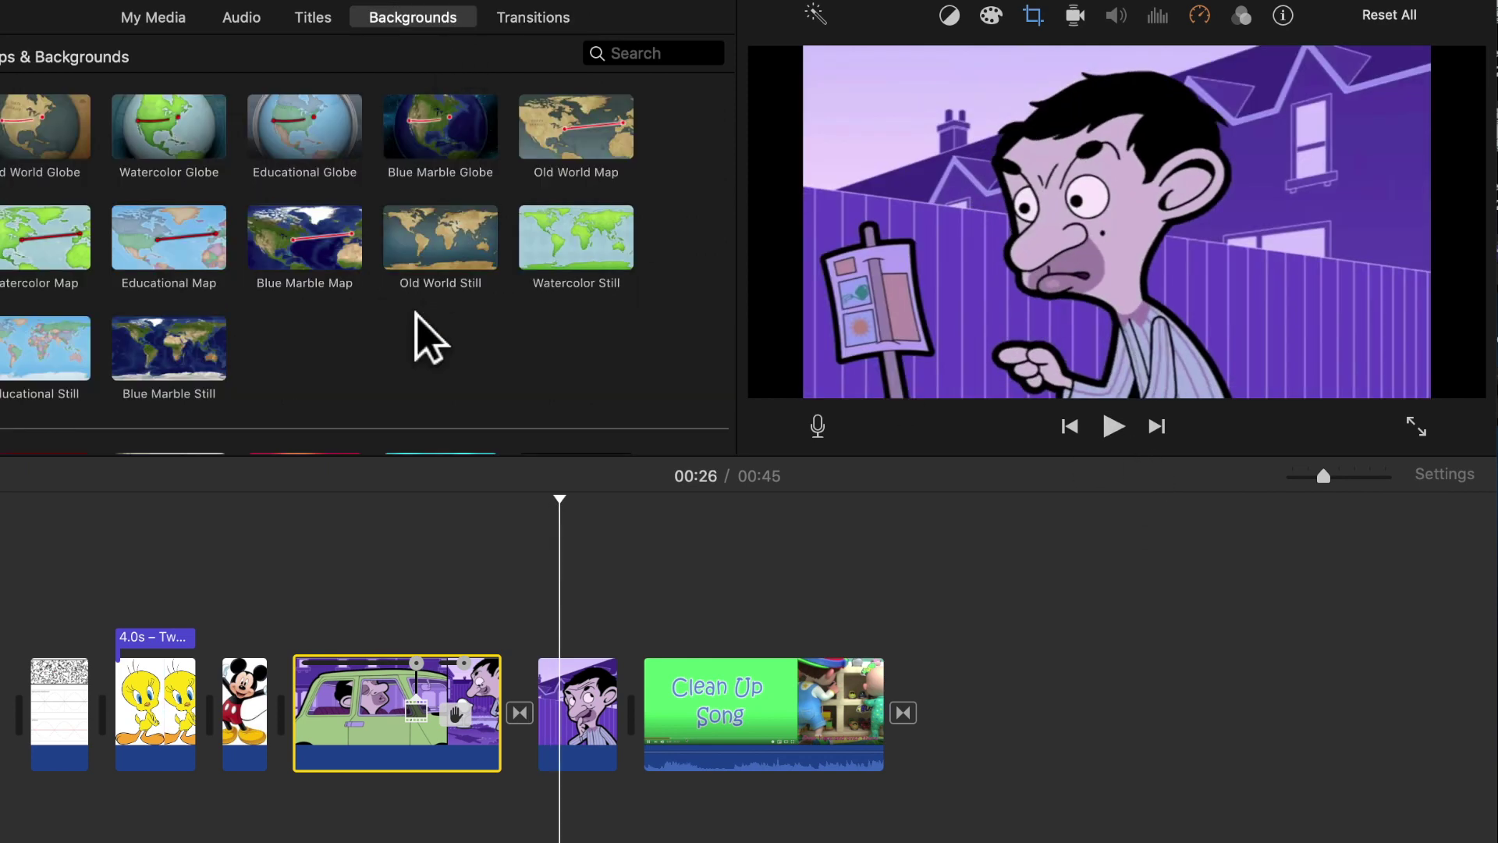
scroll(427, 337, down, 5)
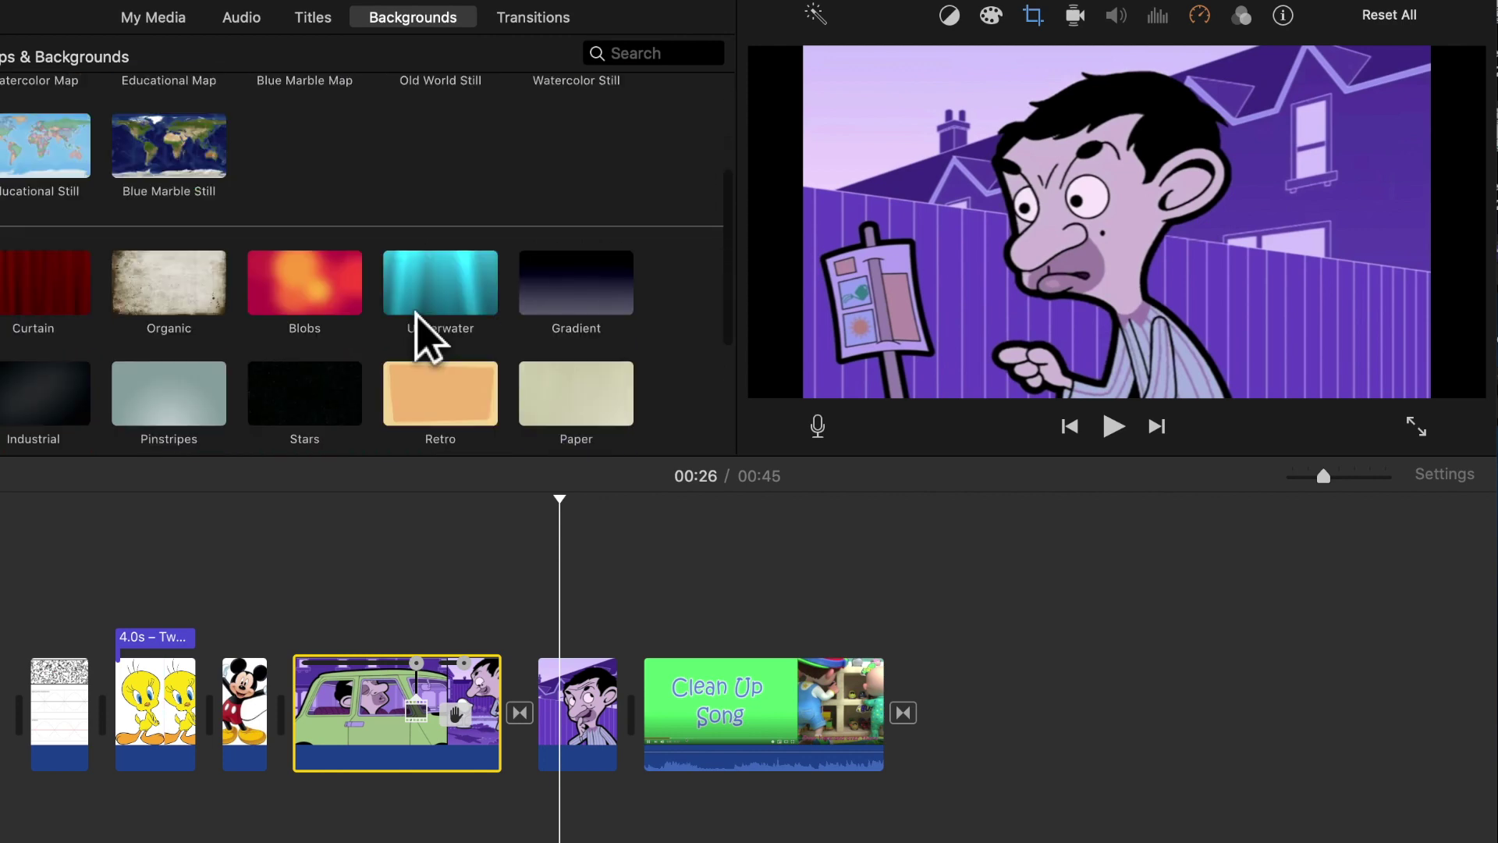
scroll(427, 337, down, 6)
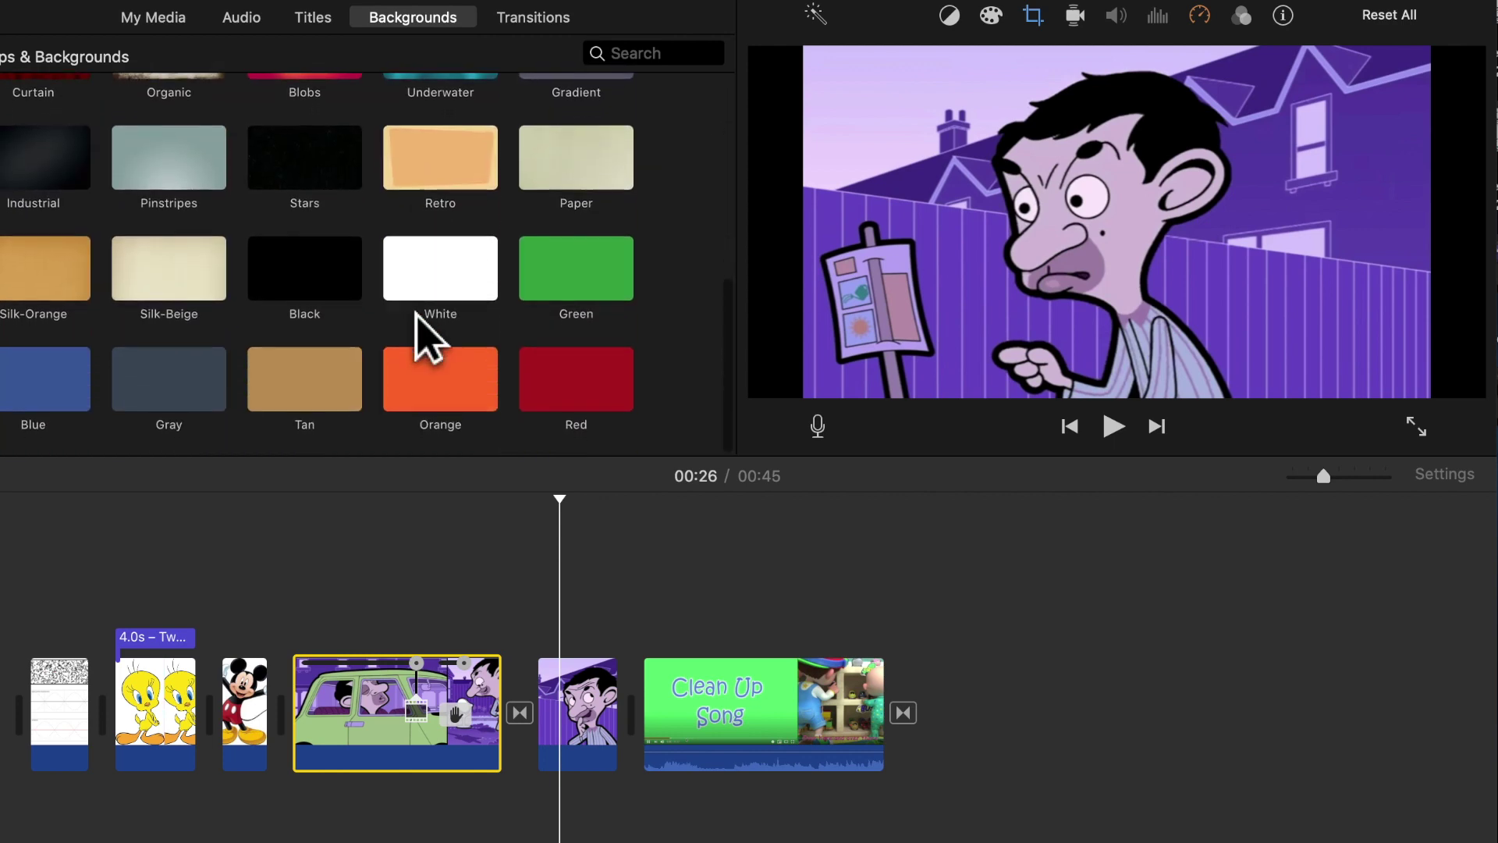
scroll(427, 337, up, 10)
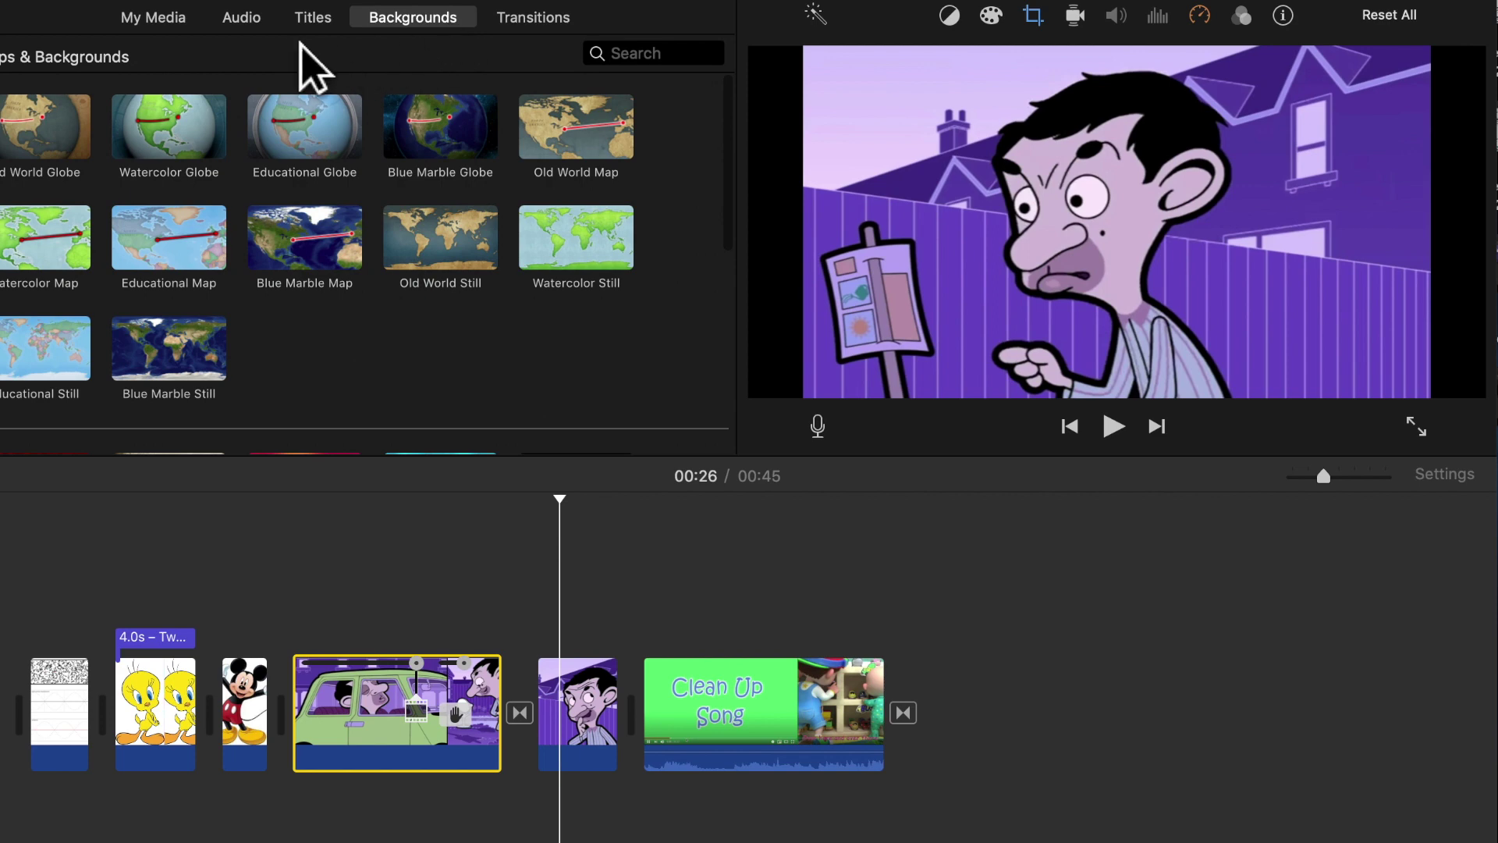
click(257, 22)
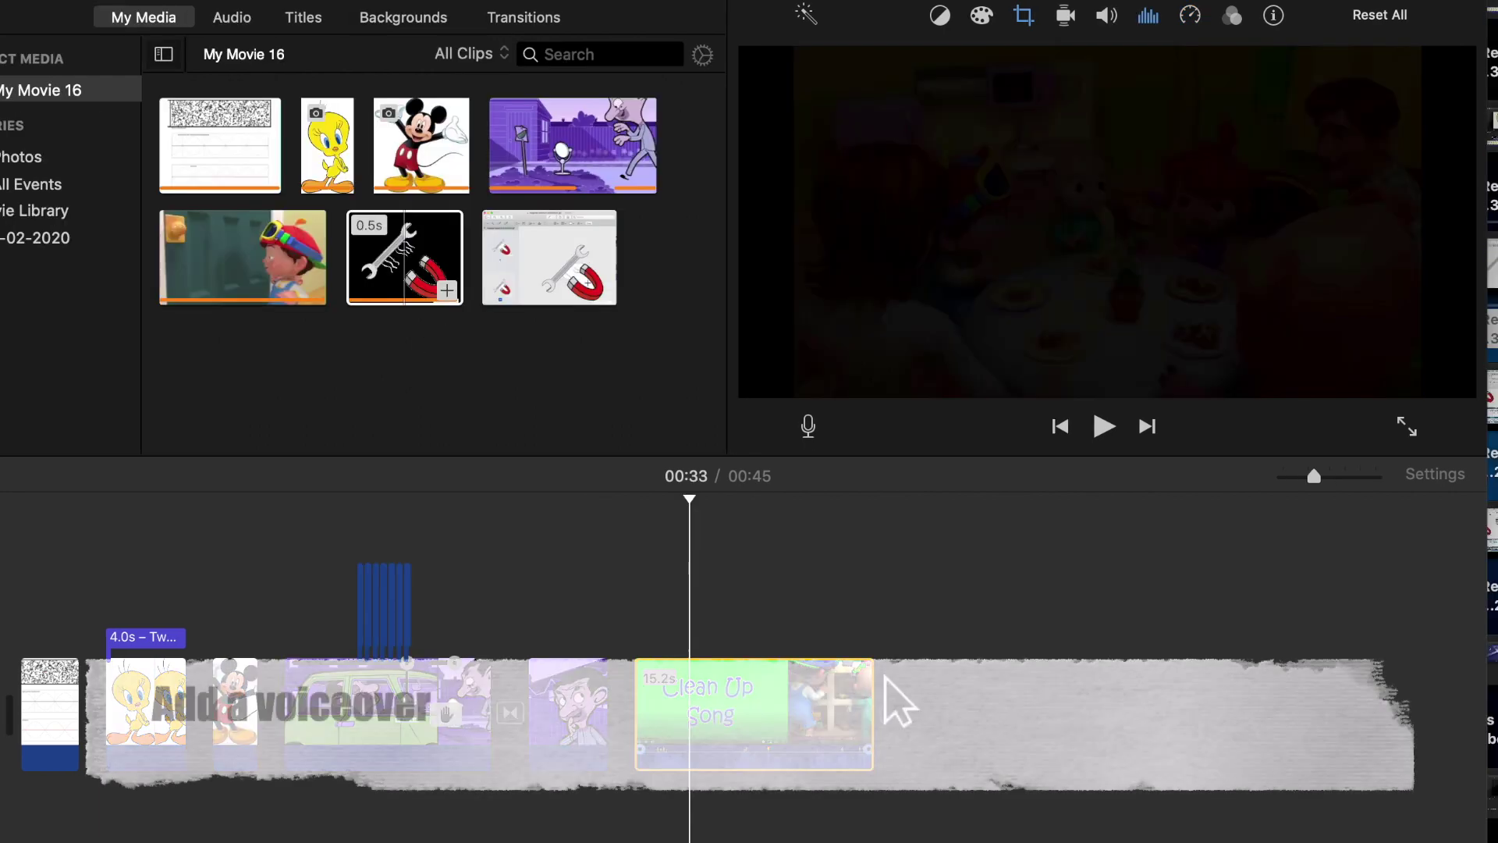
Step: Record a 6.9-second voiceover, VO-1, under the mirror clip after the Doorway transition, then play it back
click(576, 685)
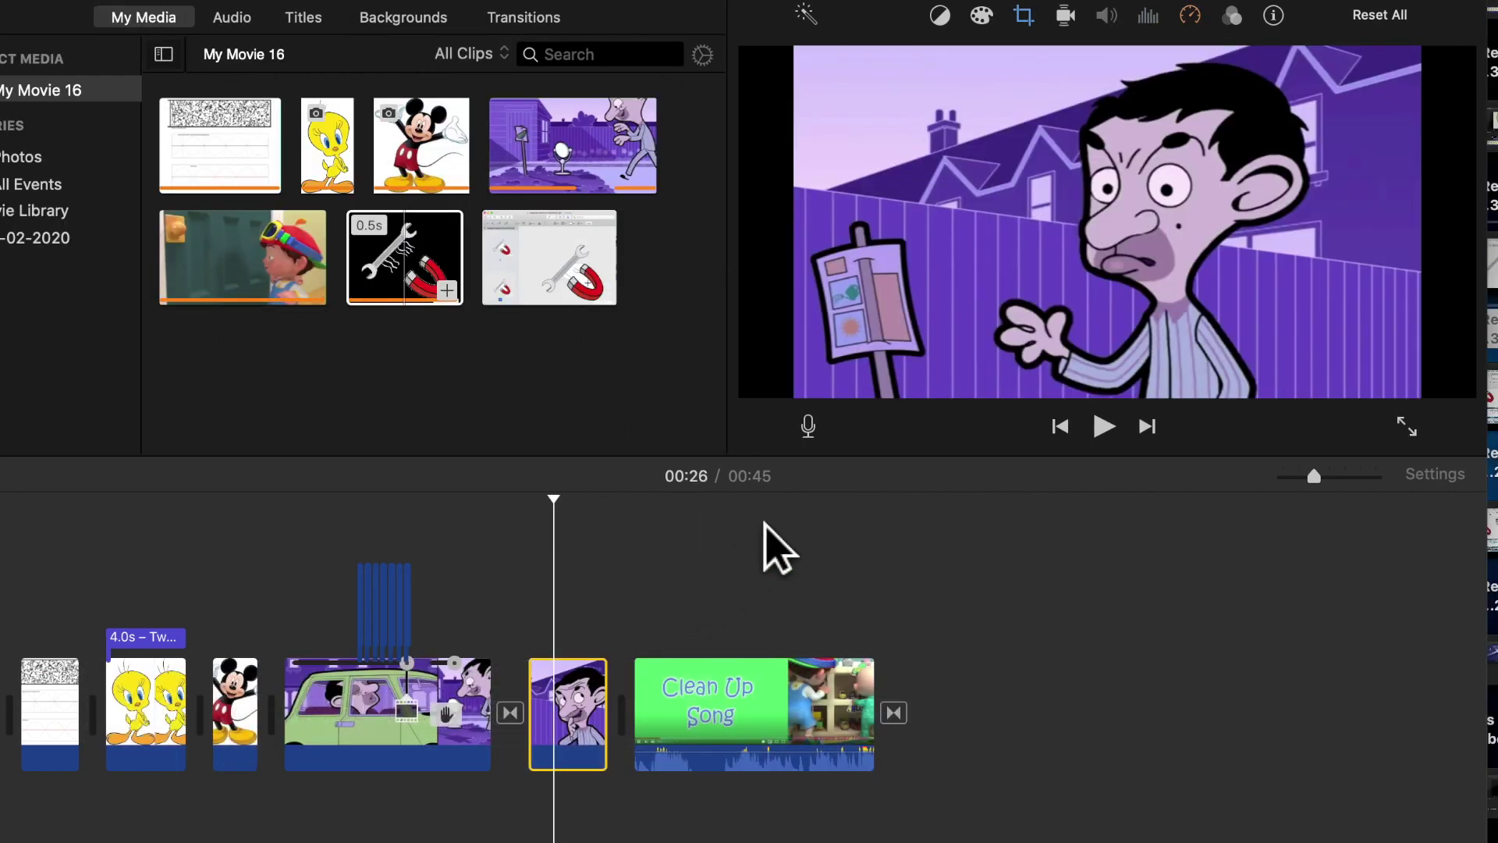
key(Up)
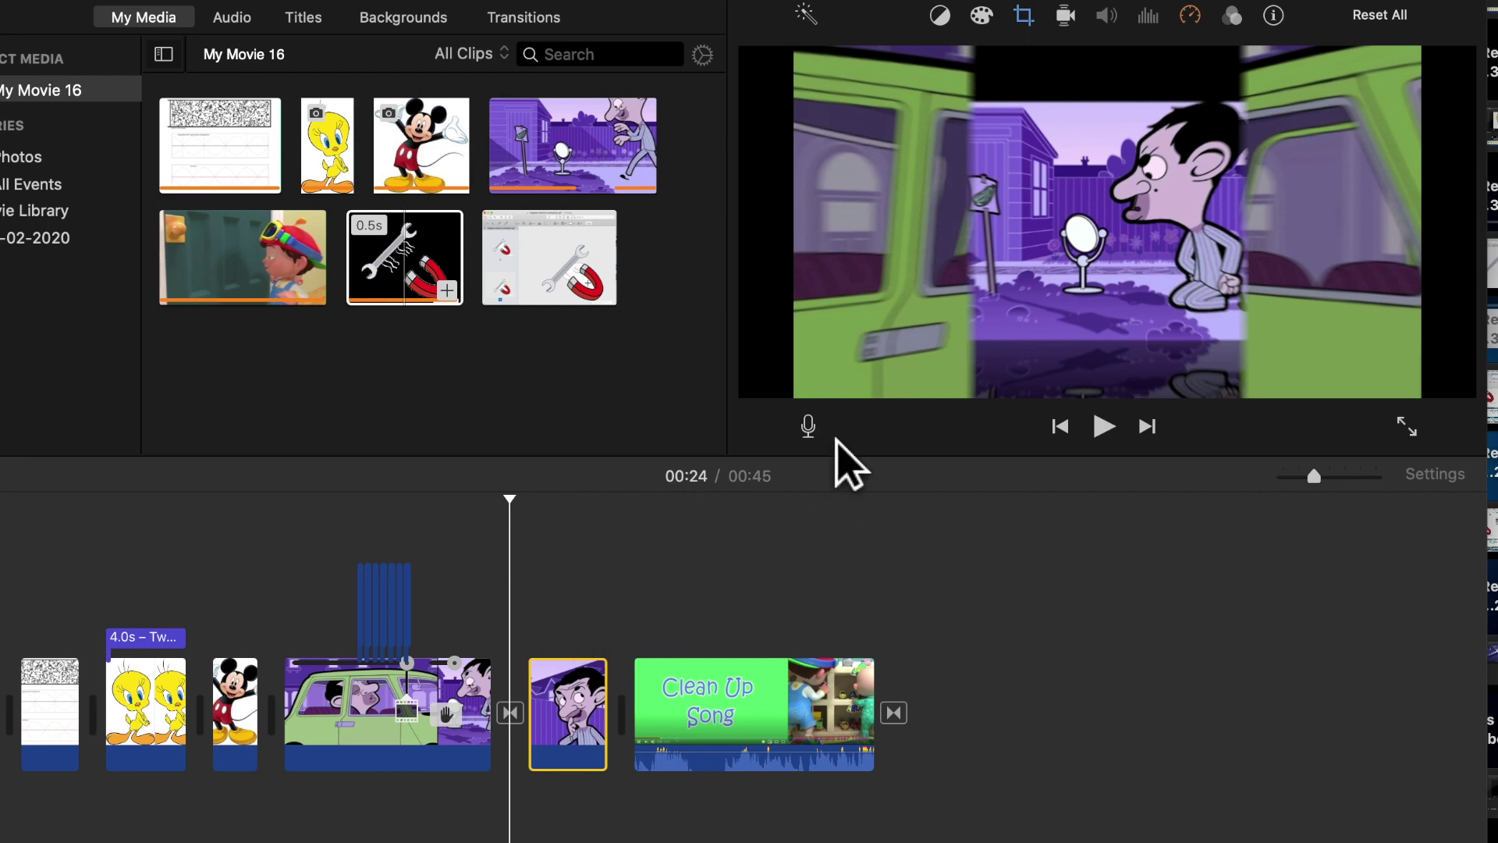
key(v)
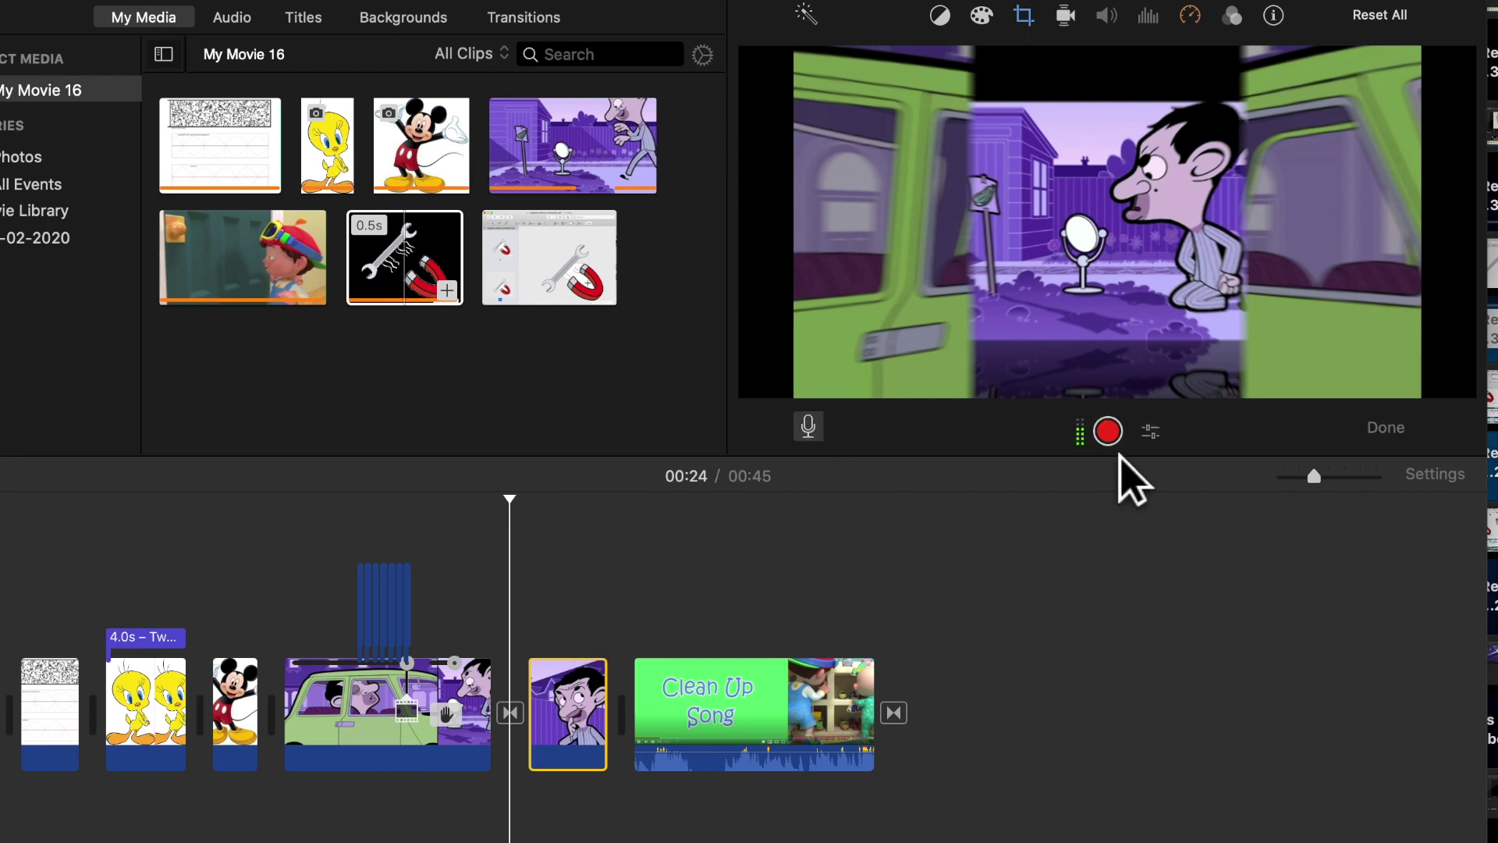
click(1110, 433)
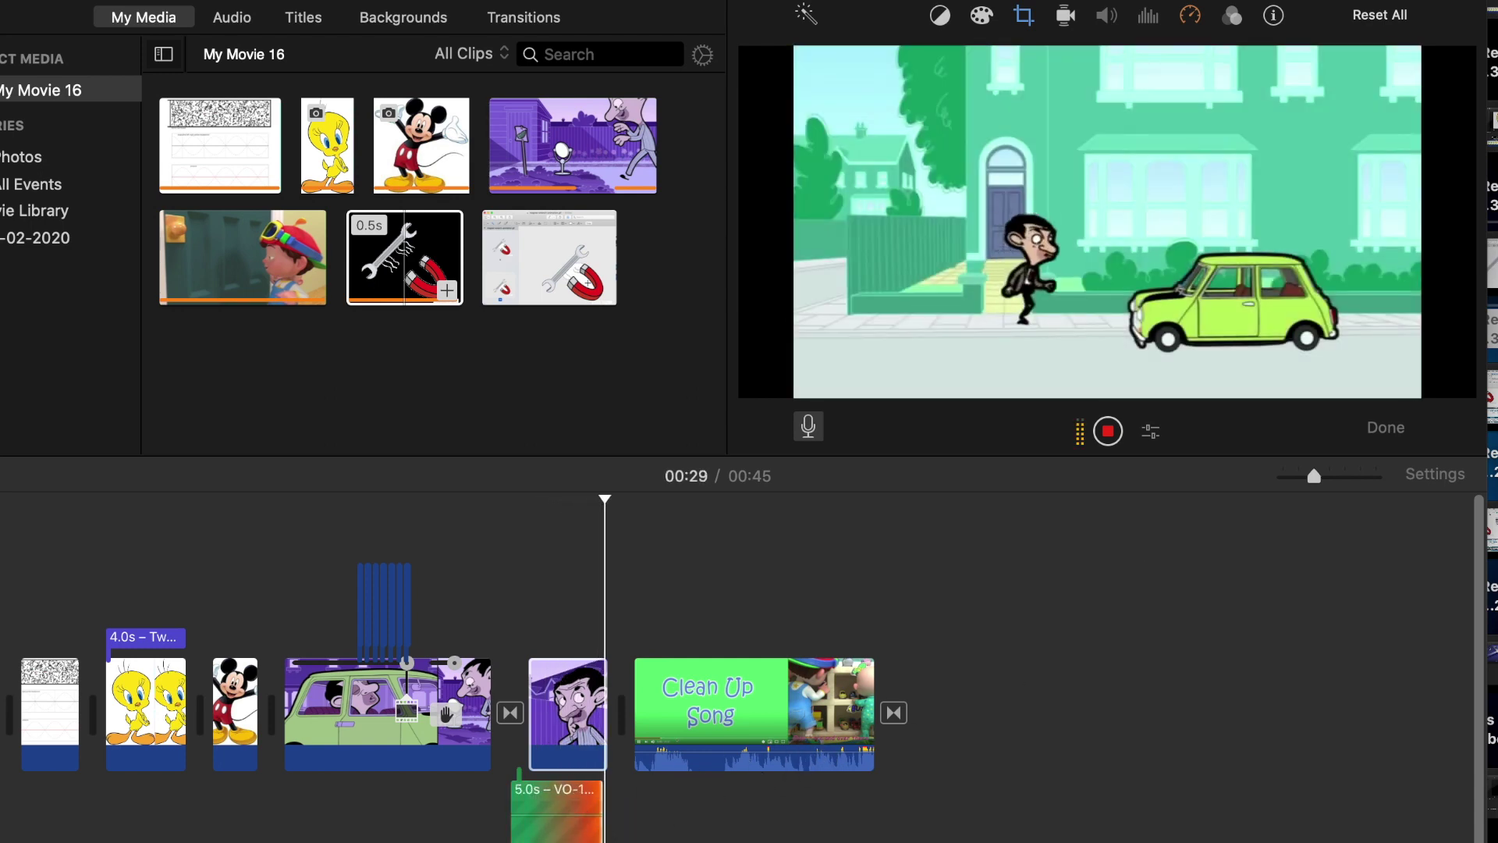
click(1122, 442)
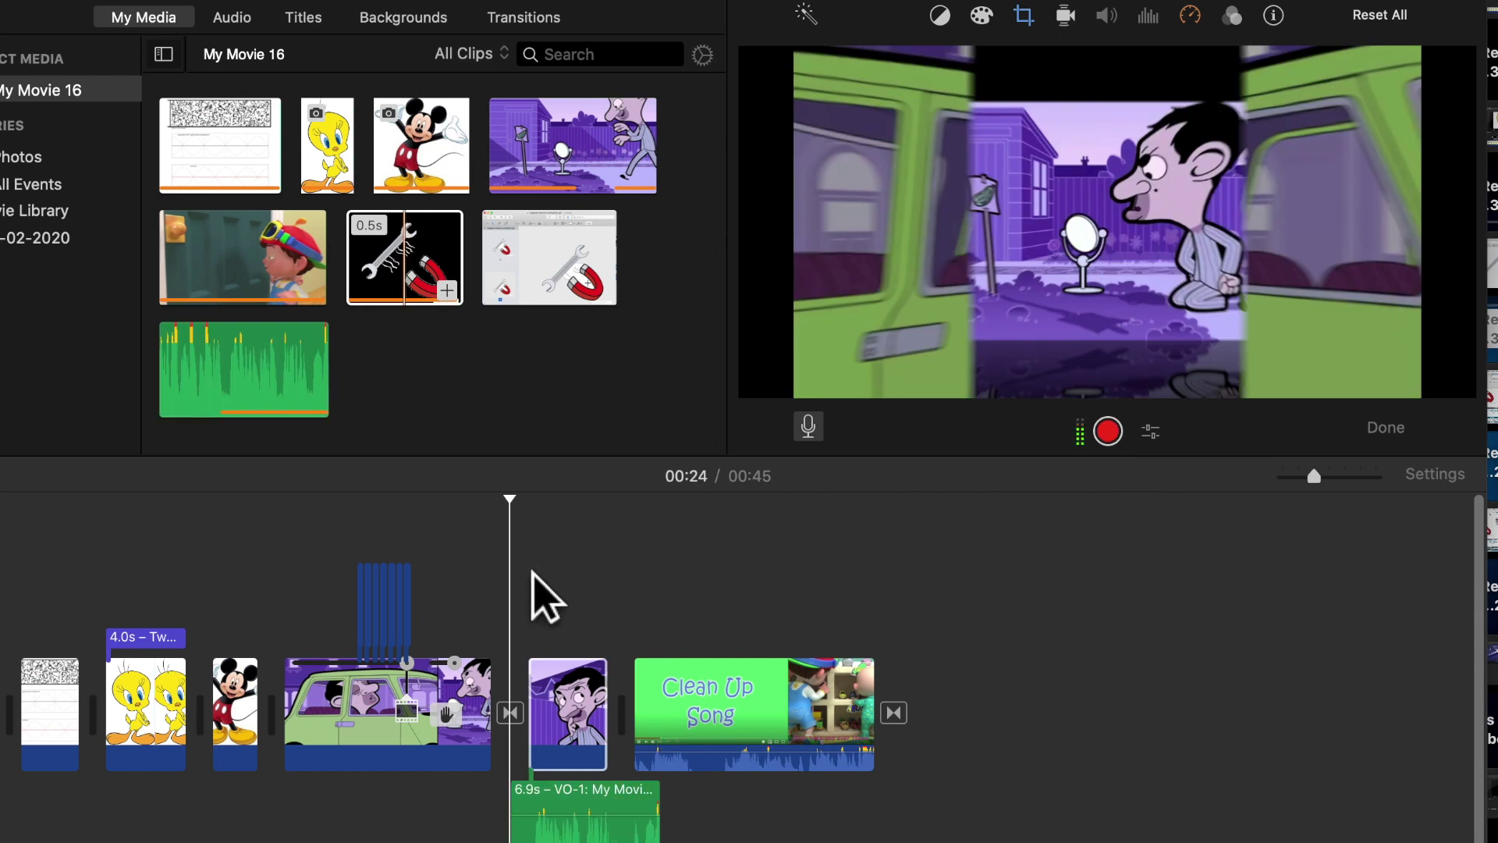
click(1396, 434)
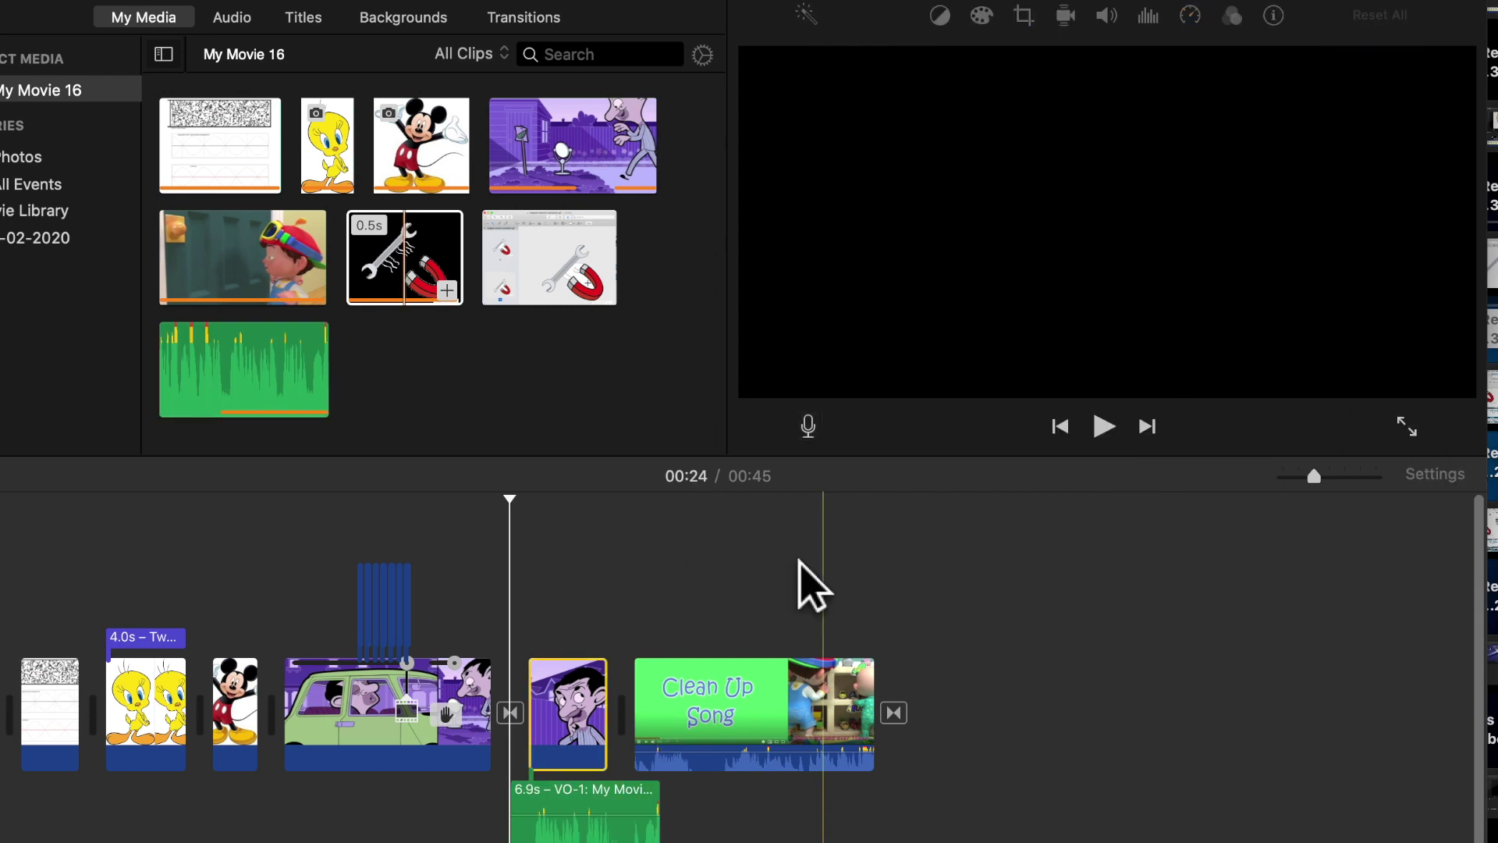
click(1122, 439)
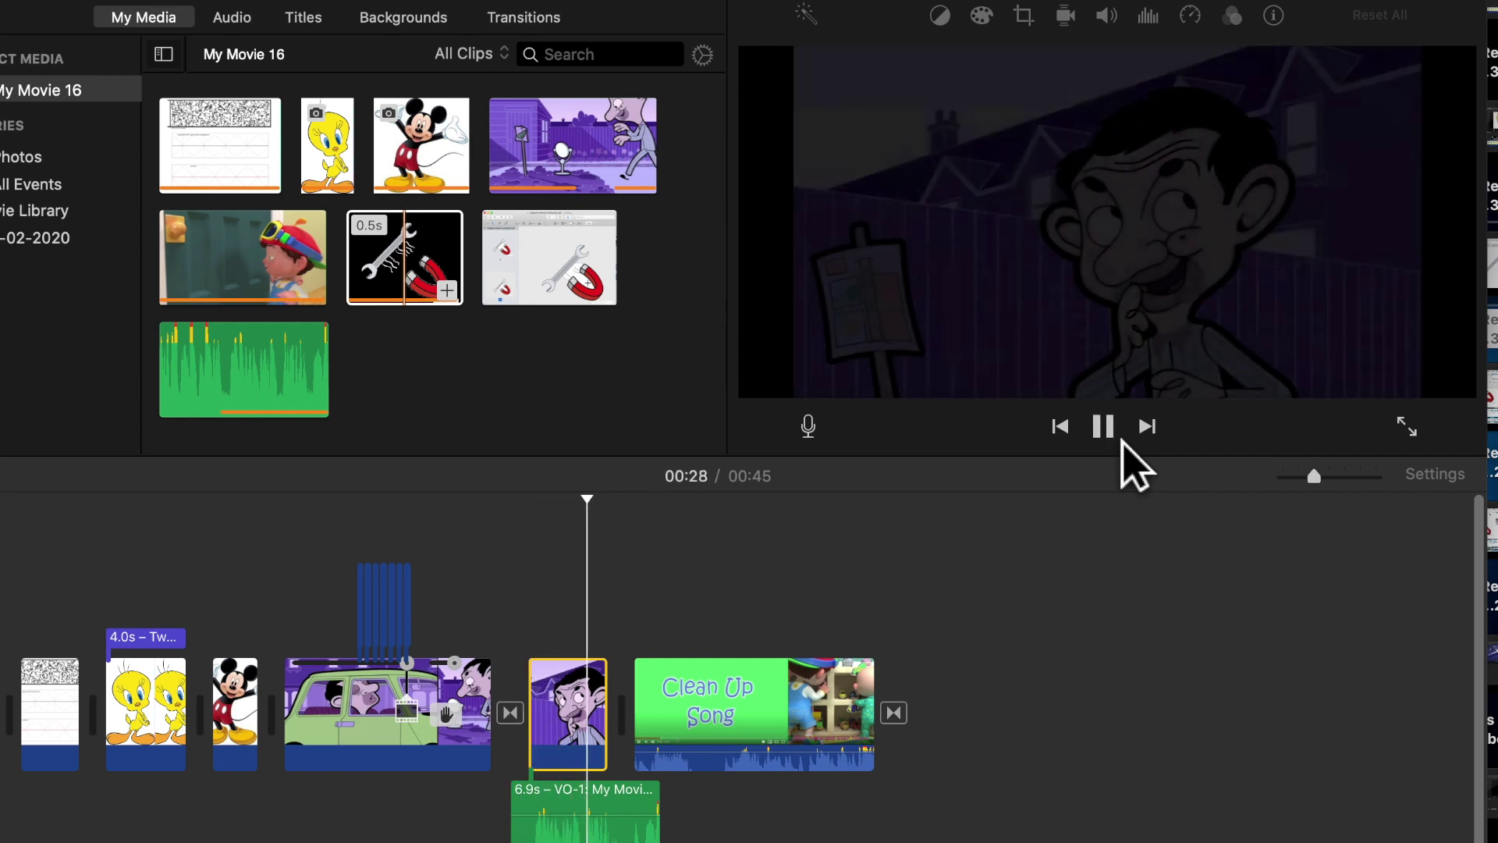
click(1122, 441)
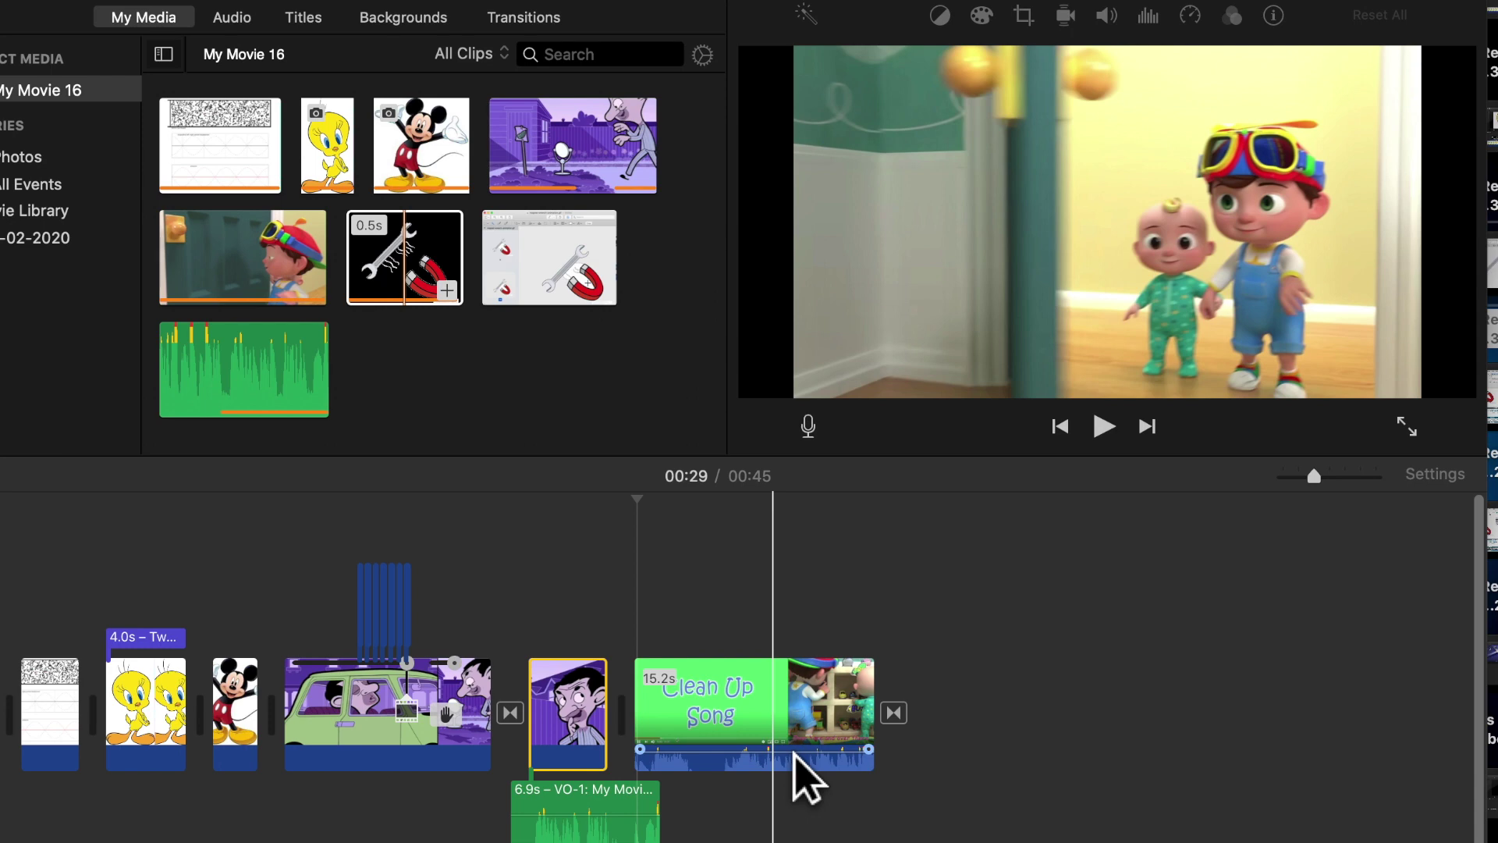
click(722, 769)
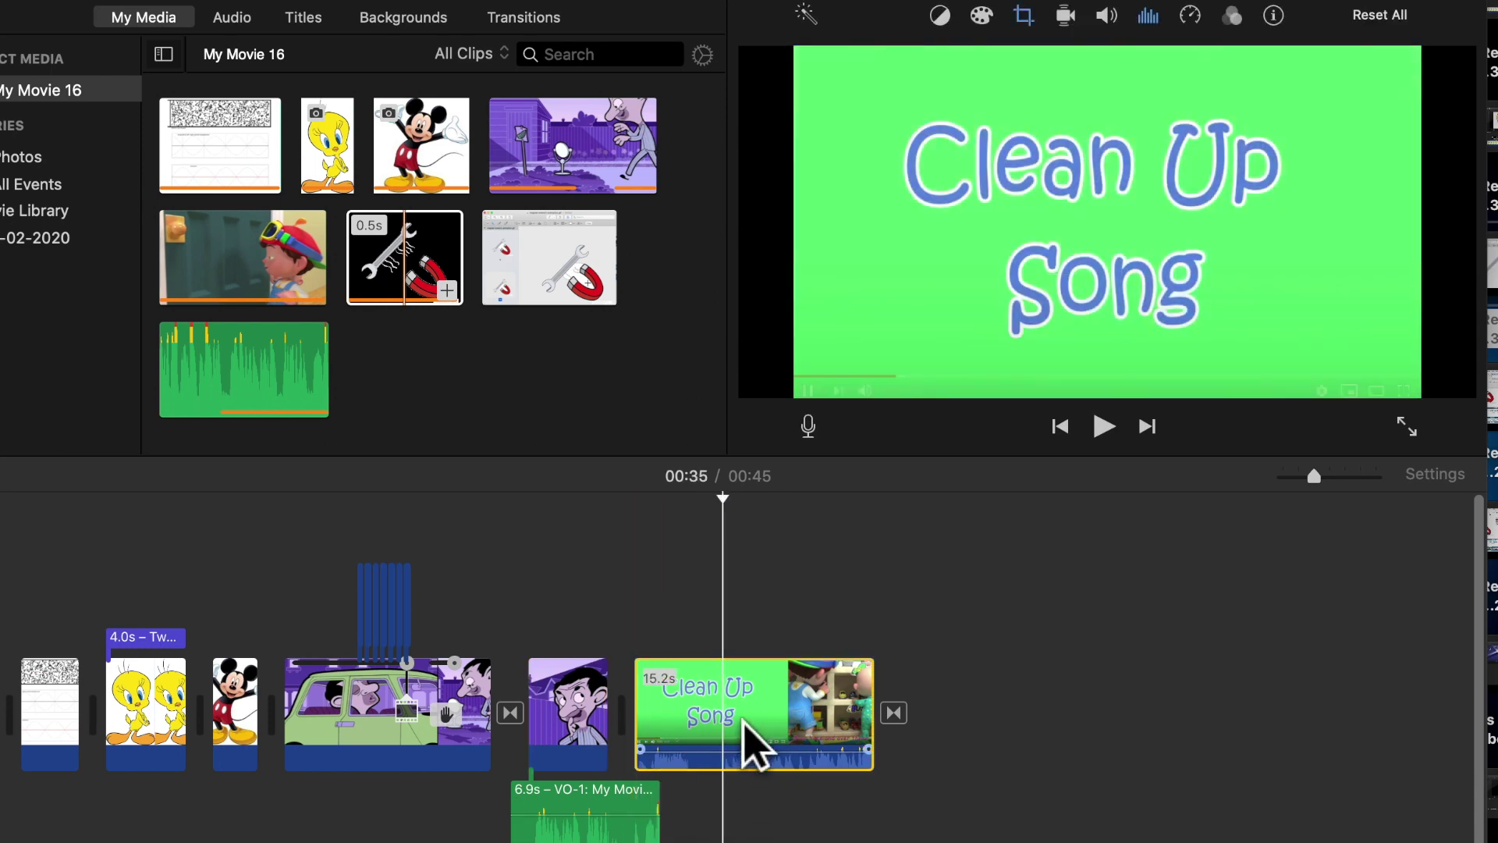
right_click(745, 729)
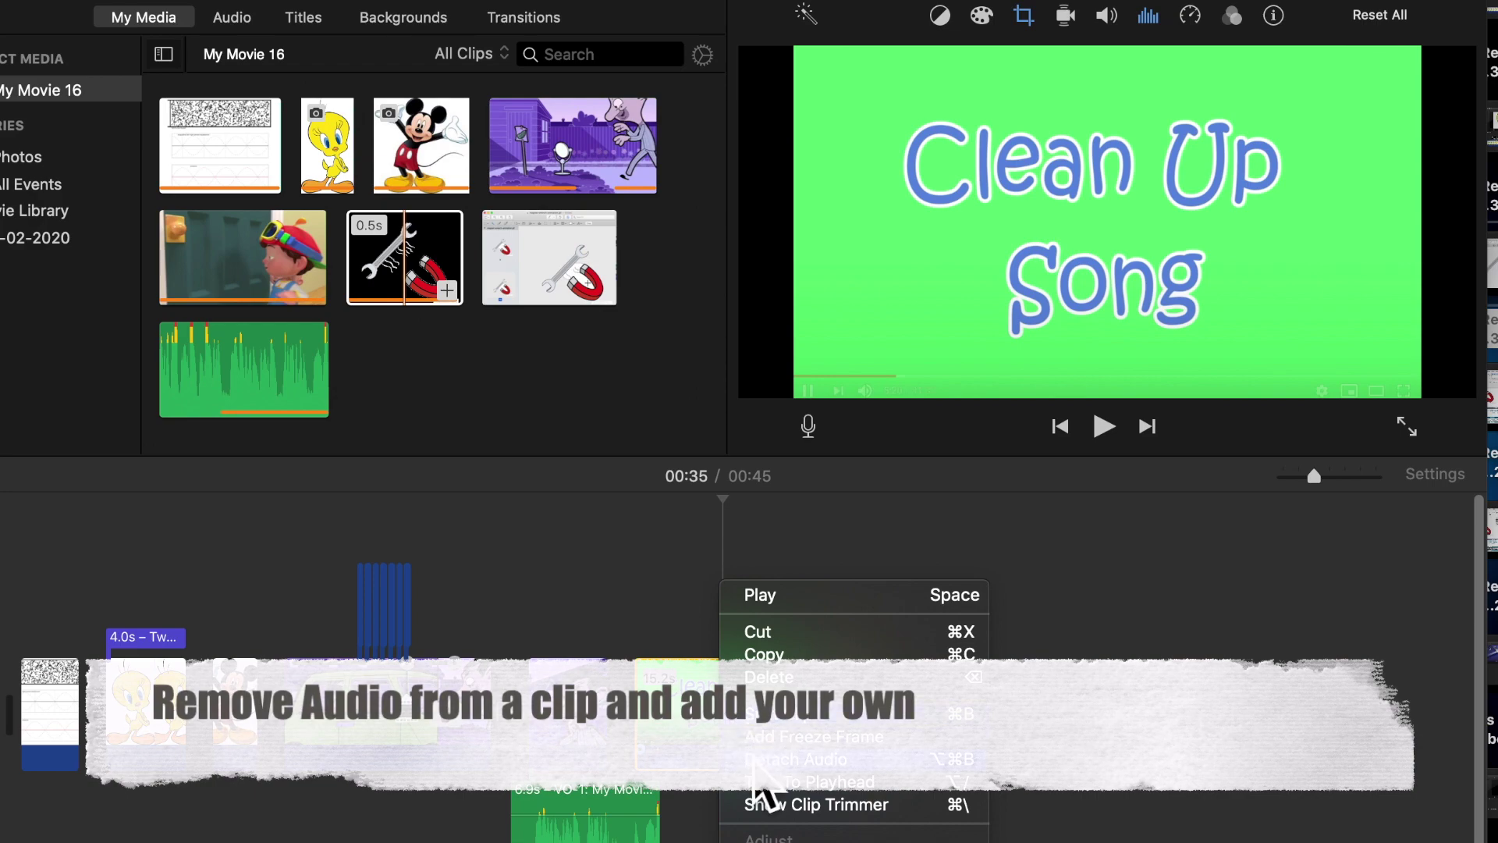
click(758, 767)
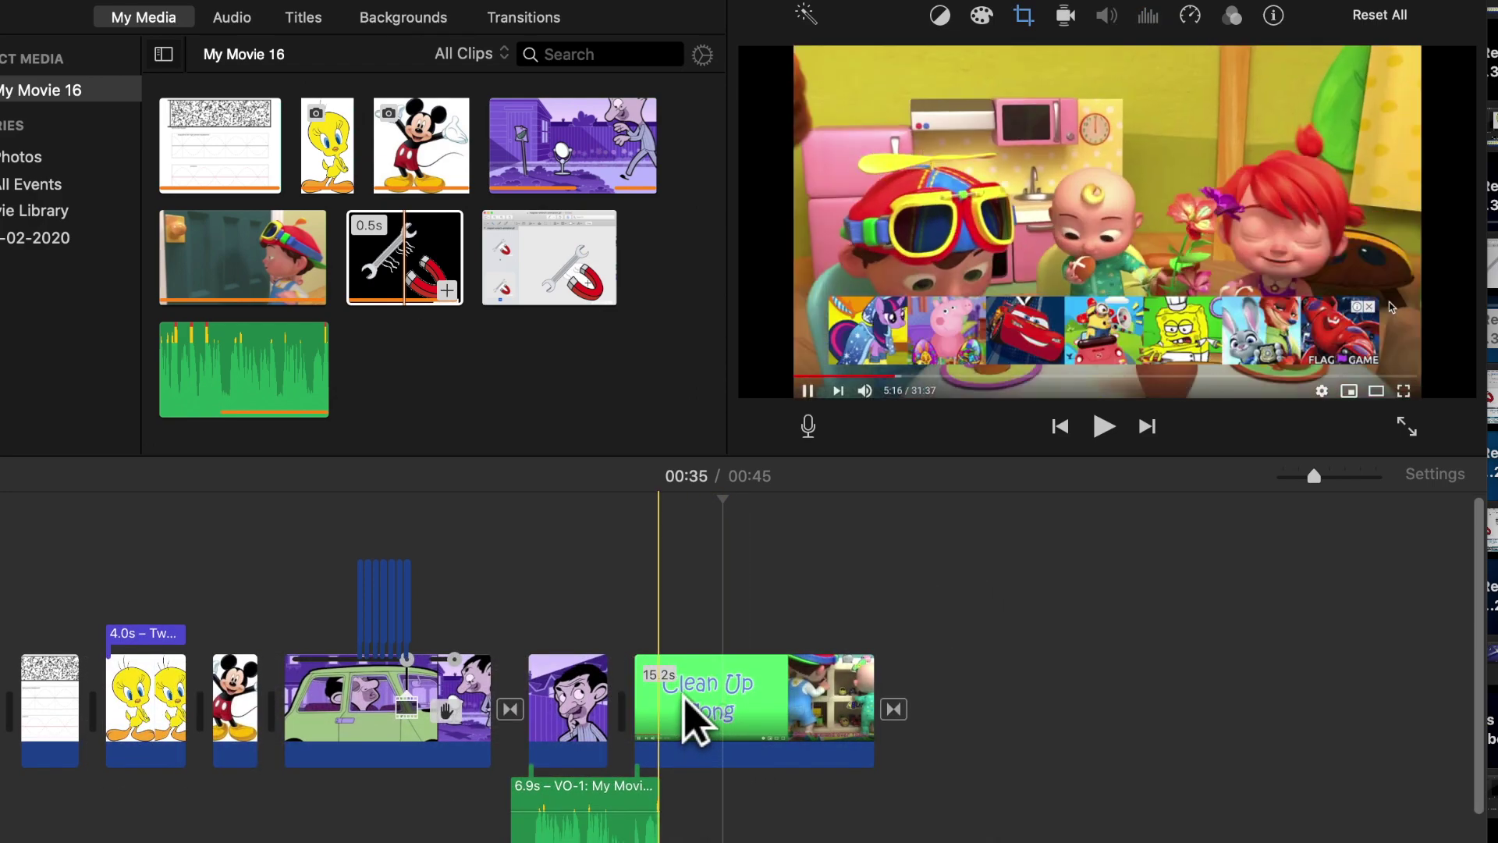
click(677, 702)
click(1112, 428)
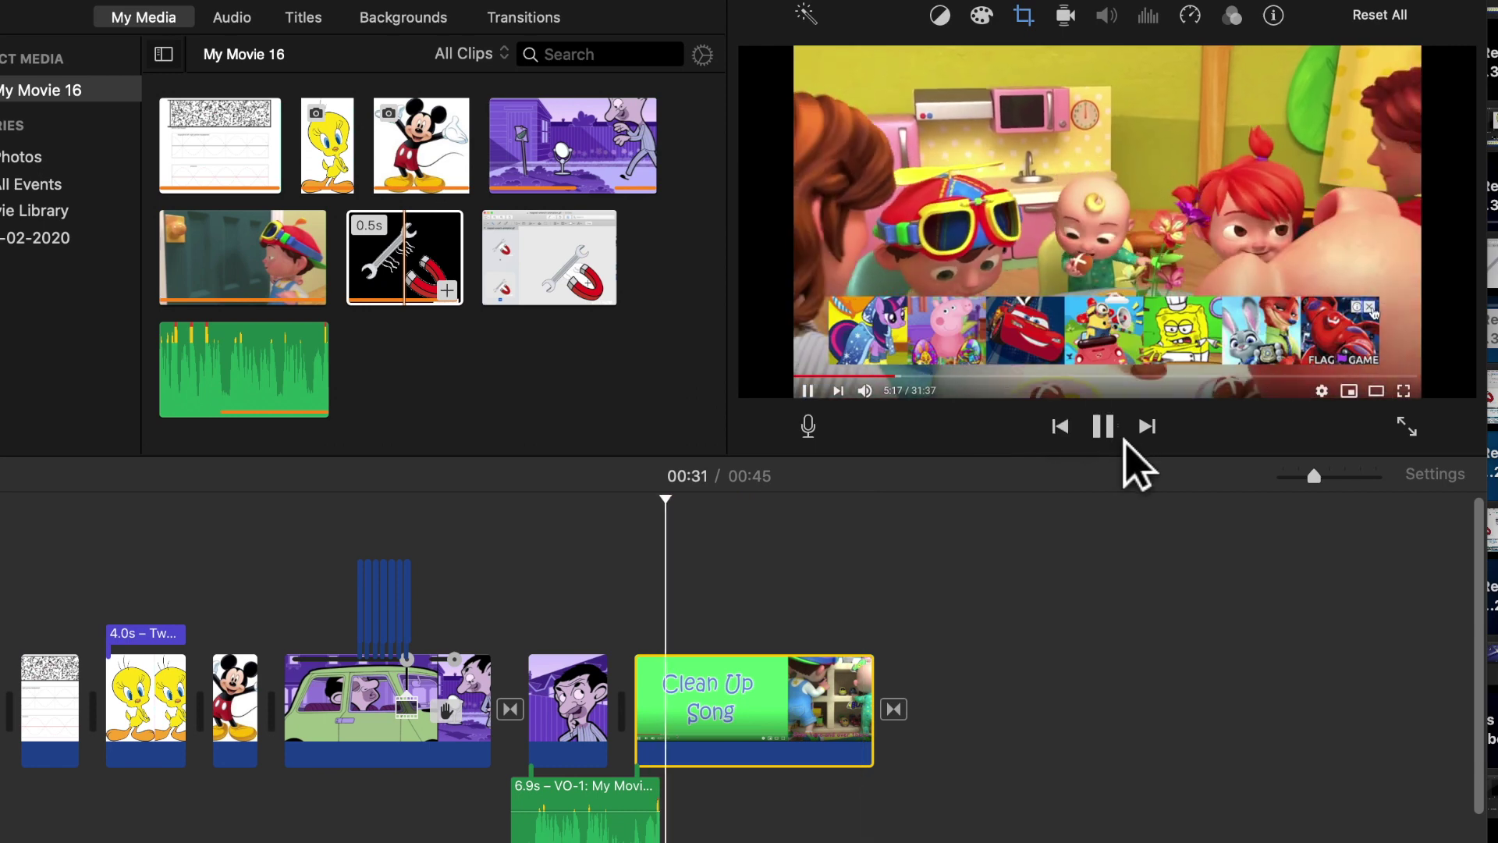
click(1124, 440)
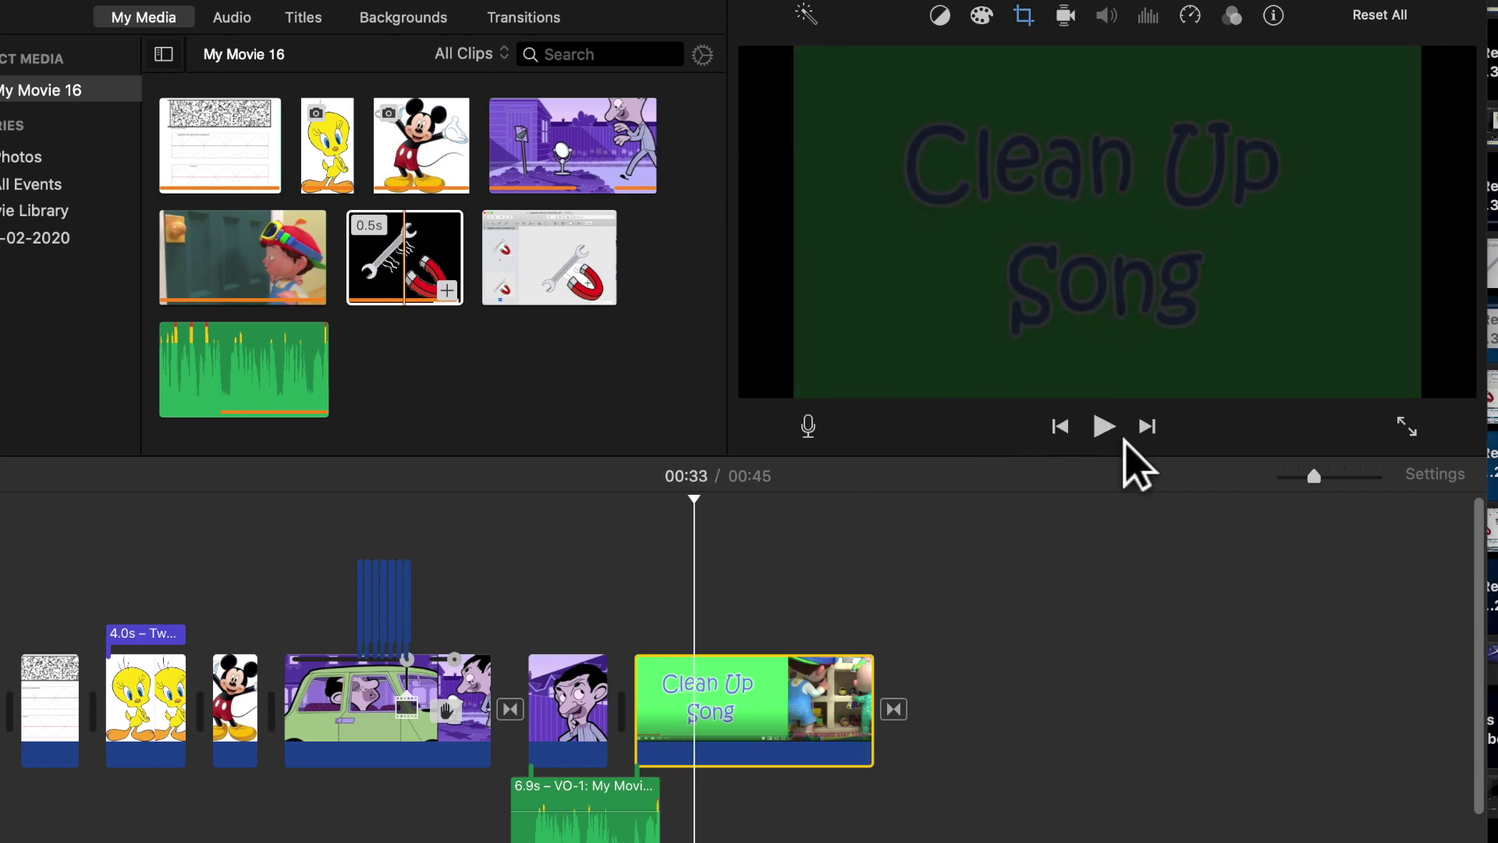
scroll(1014, 577, down, 3)
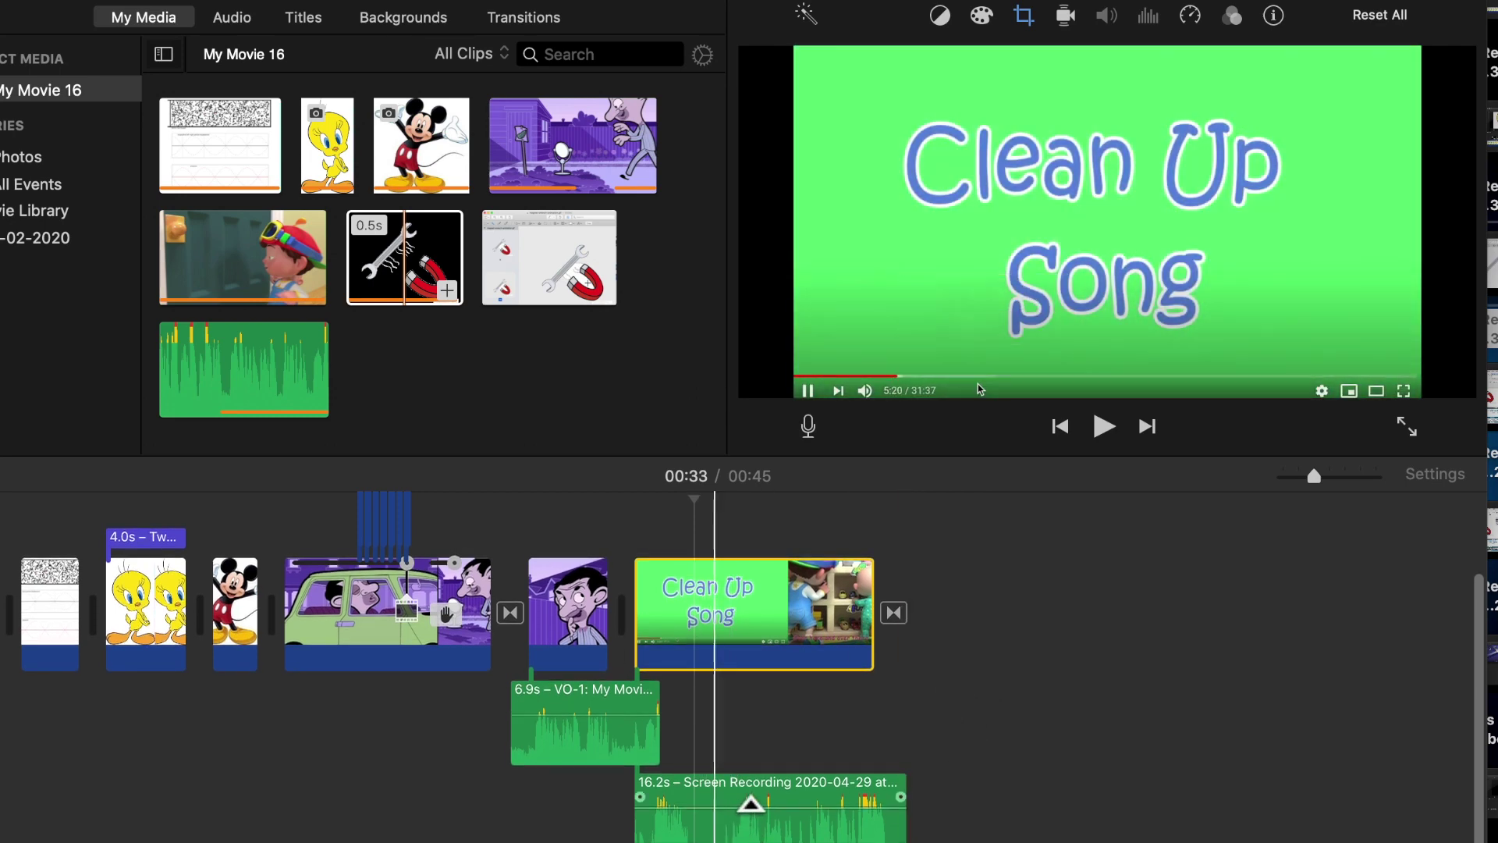
click(780, 808)
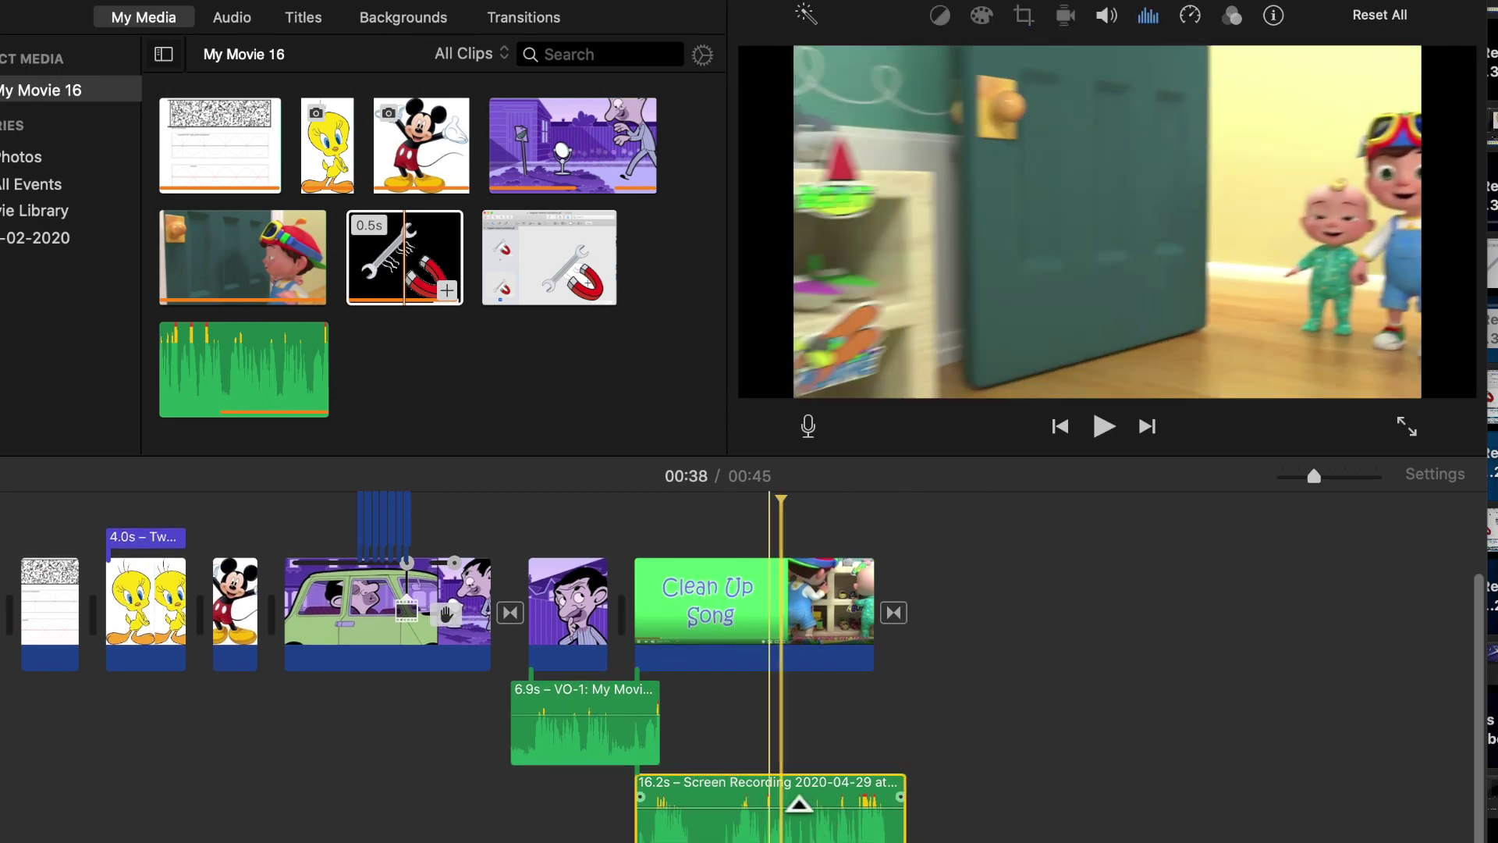
right_click(769, 812)
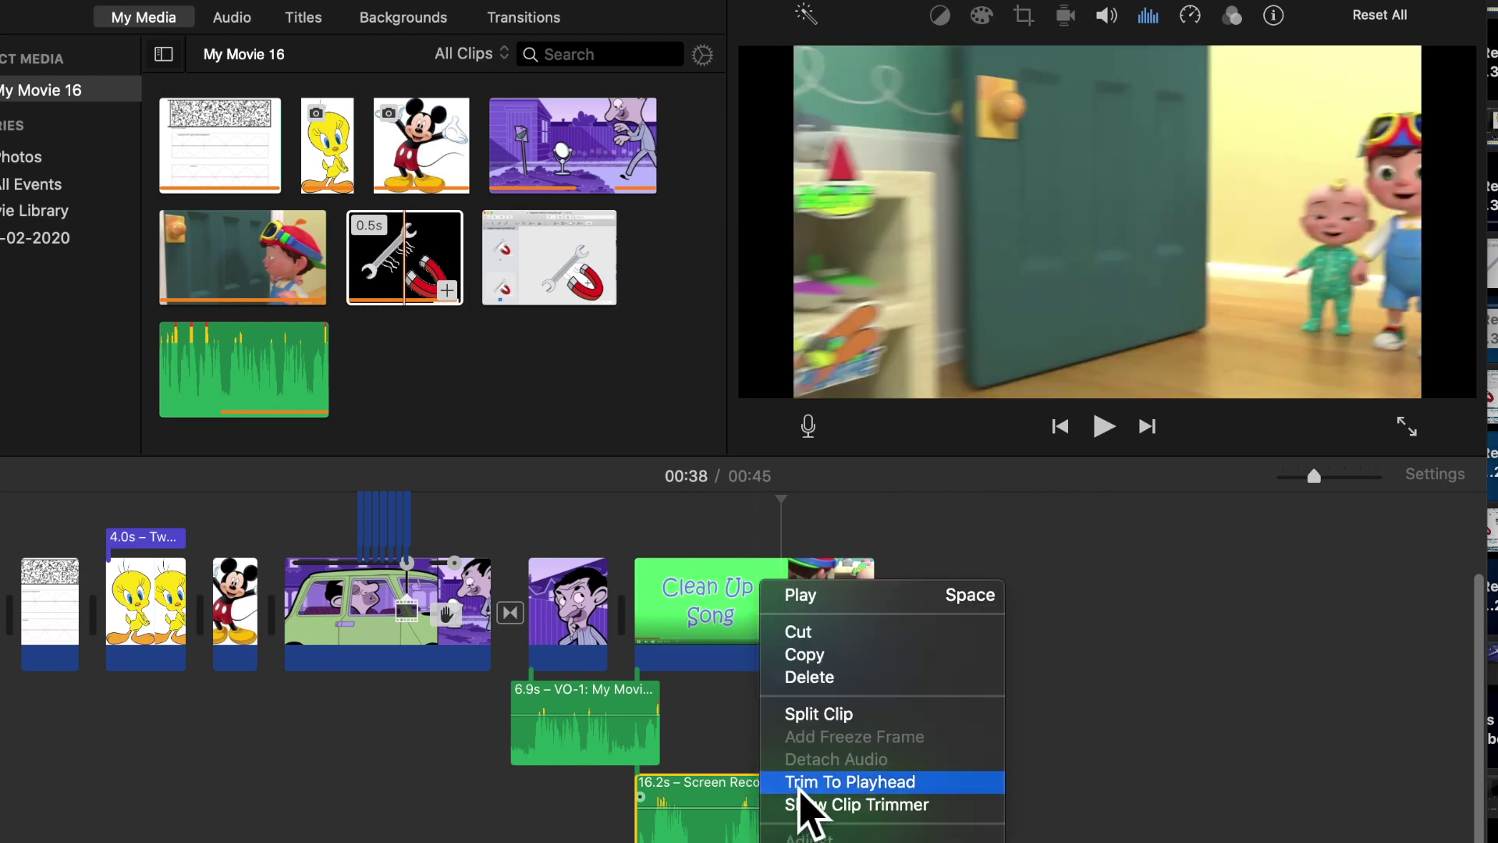
click(835, 685)
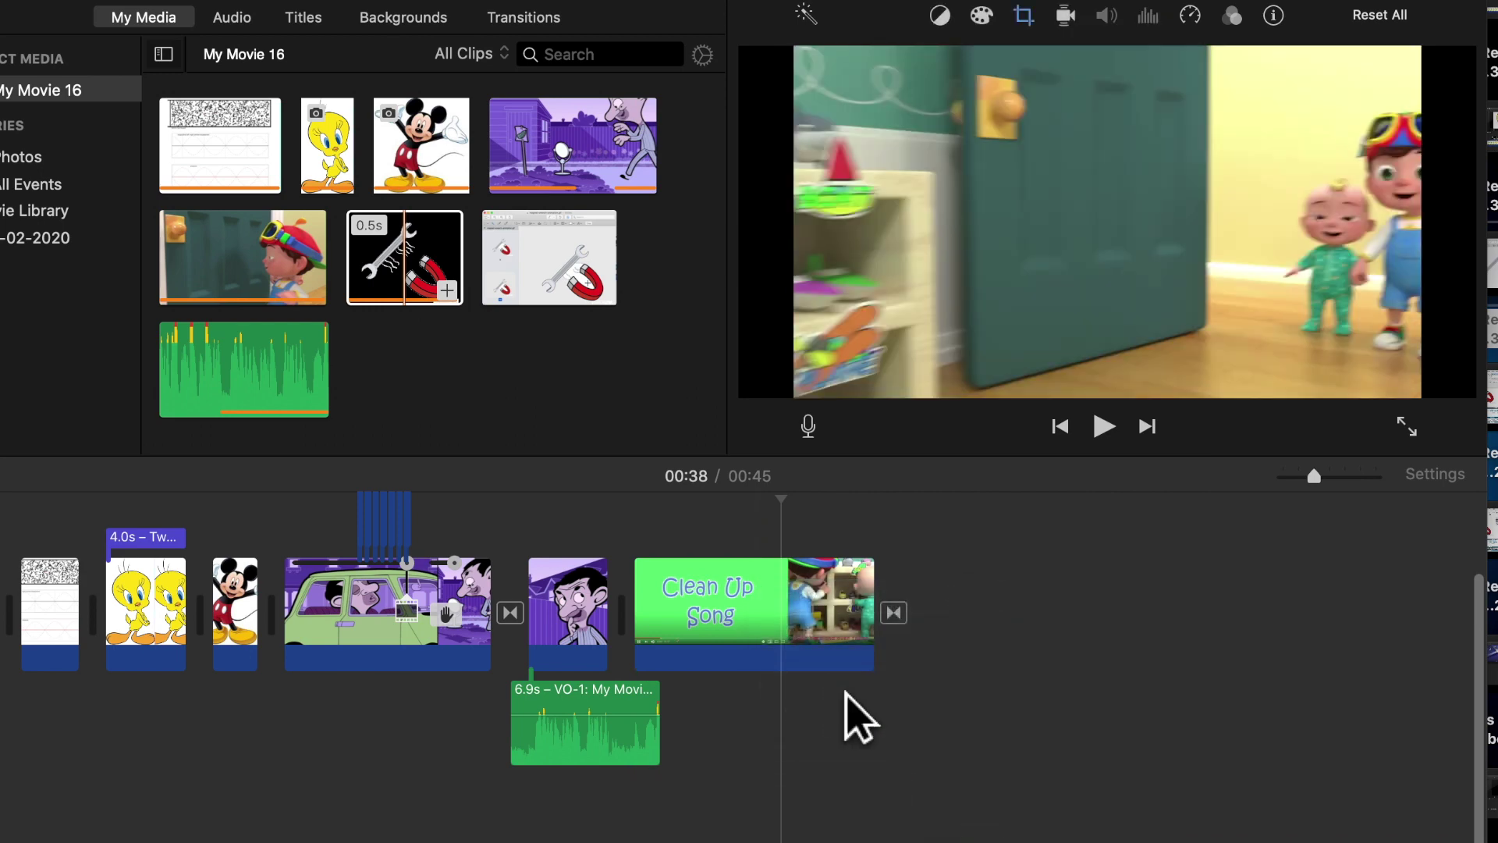
click(713, 624)
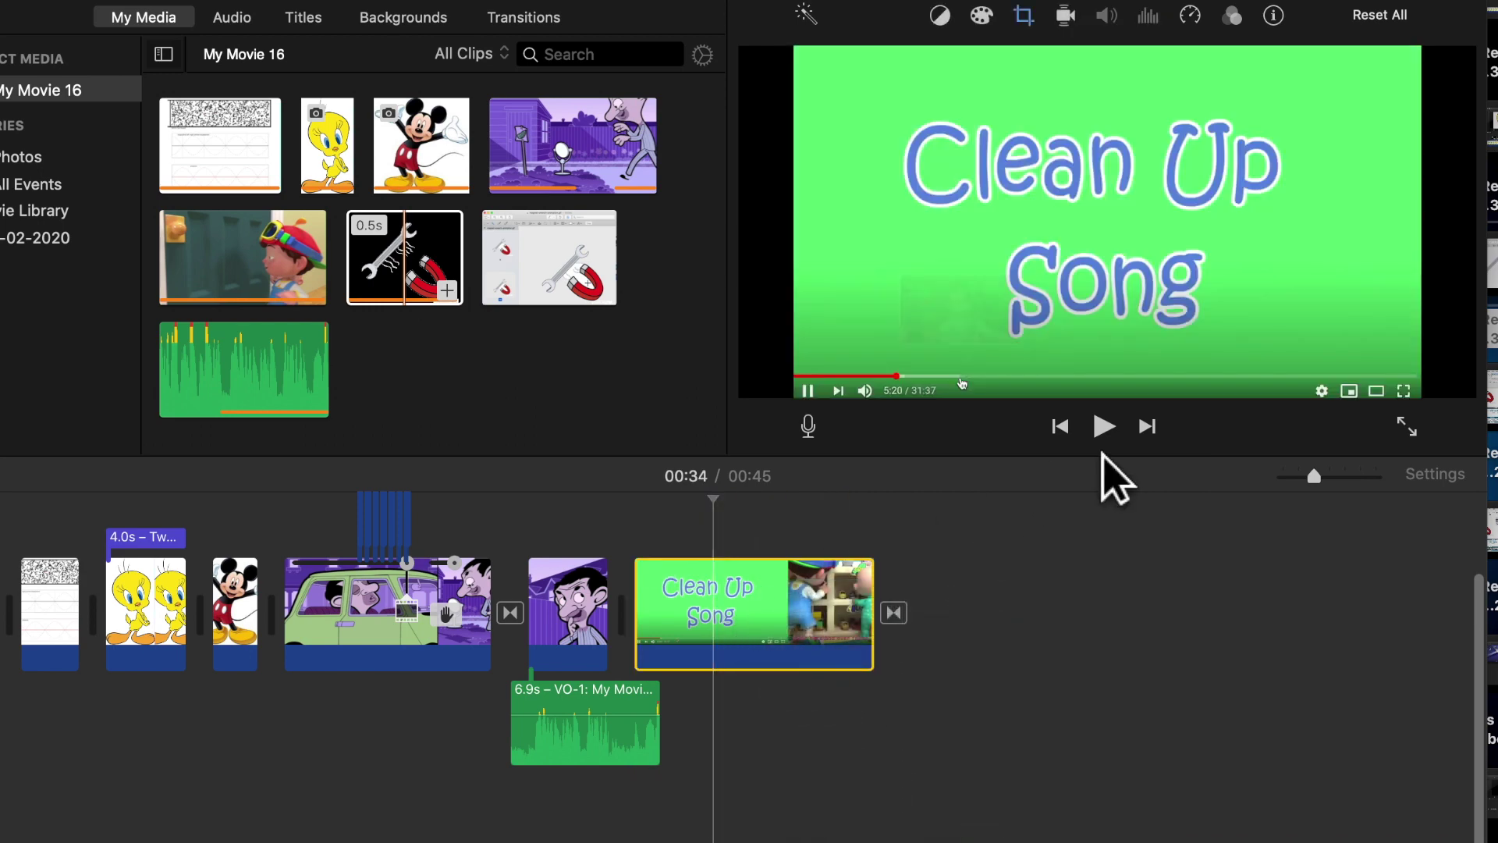
key(space)
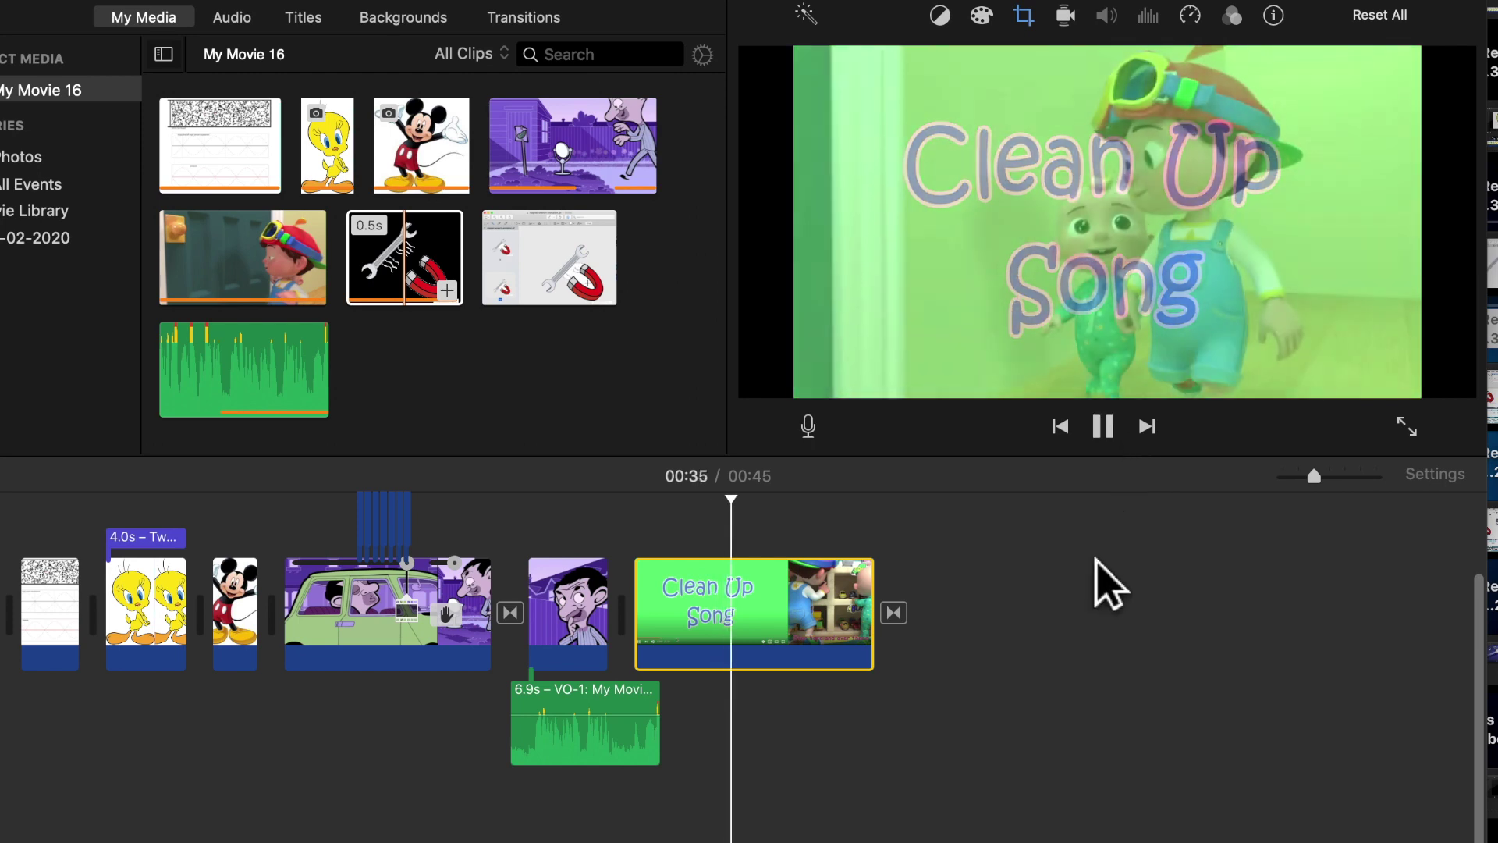
key(space)
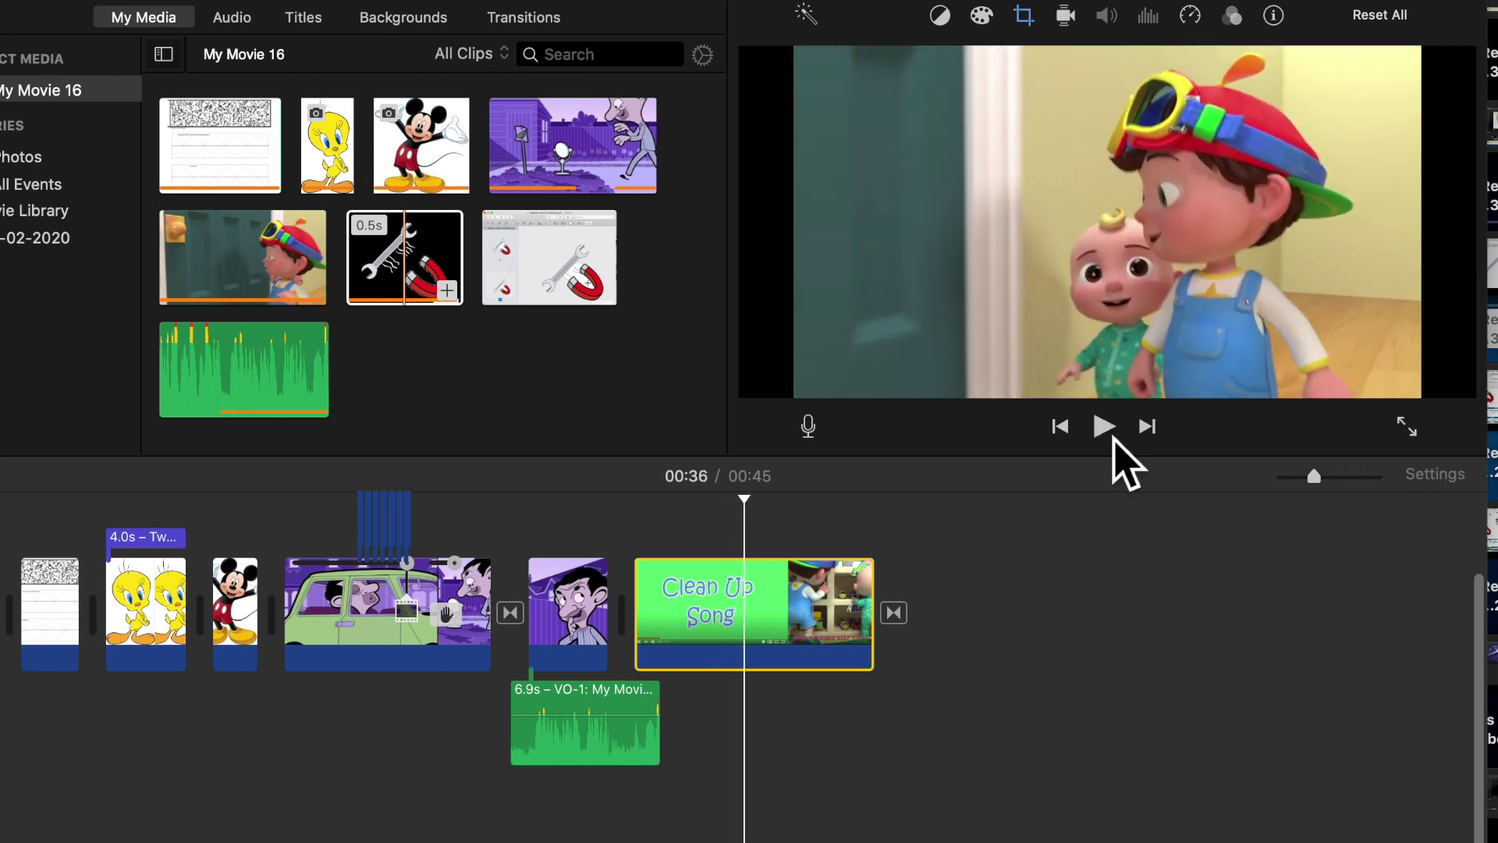
key(super+z)
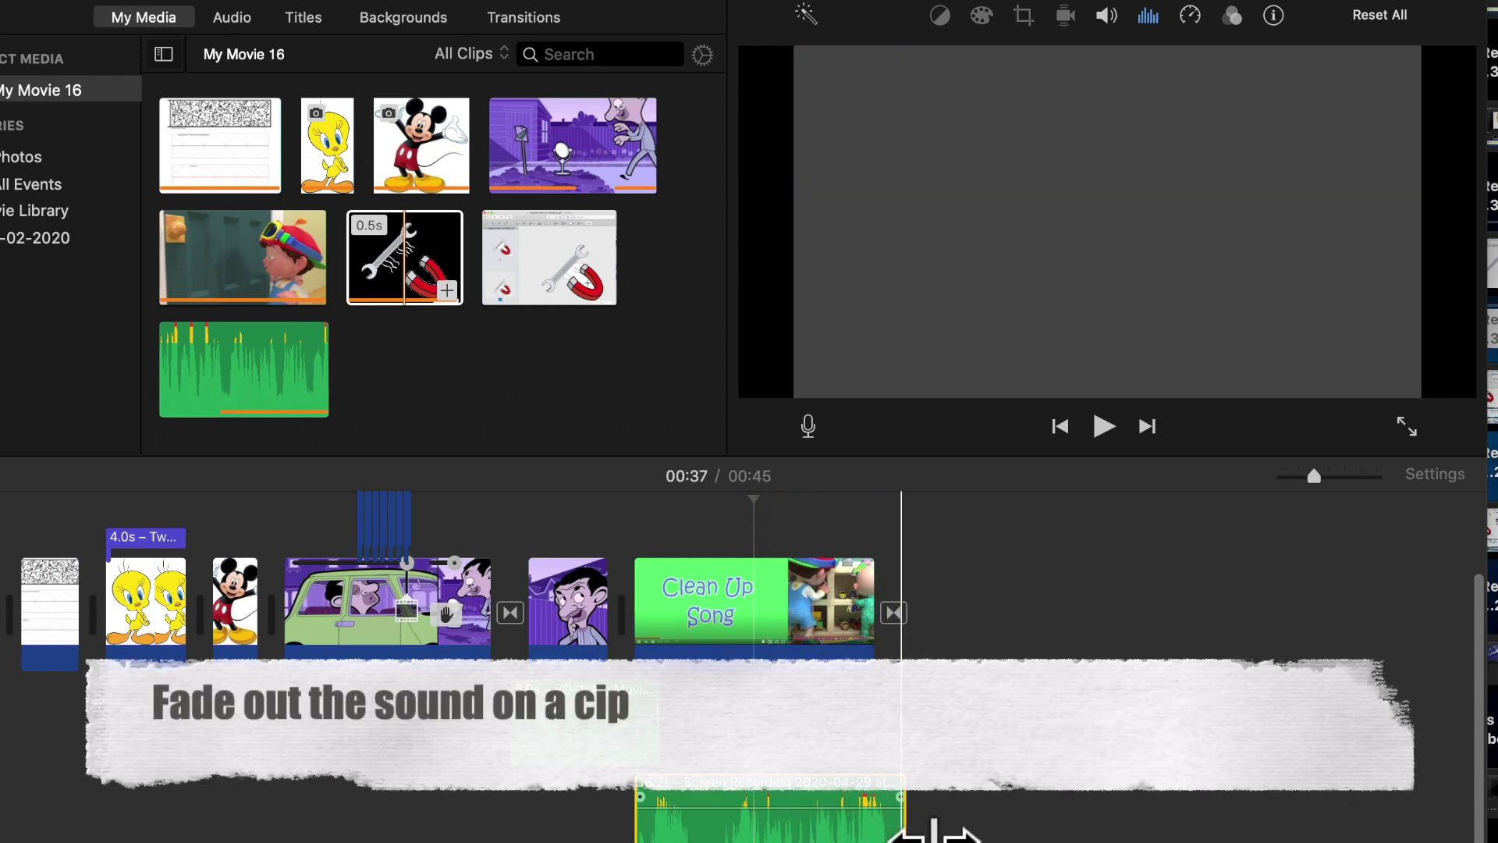
Step: Add a fade-out to the end of the 16.2s Screen Recording audio and play it back
mouse_move(935, 837)
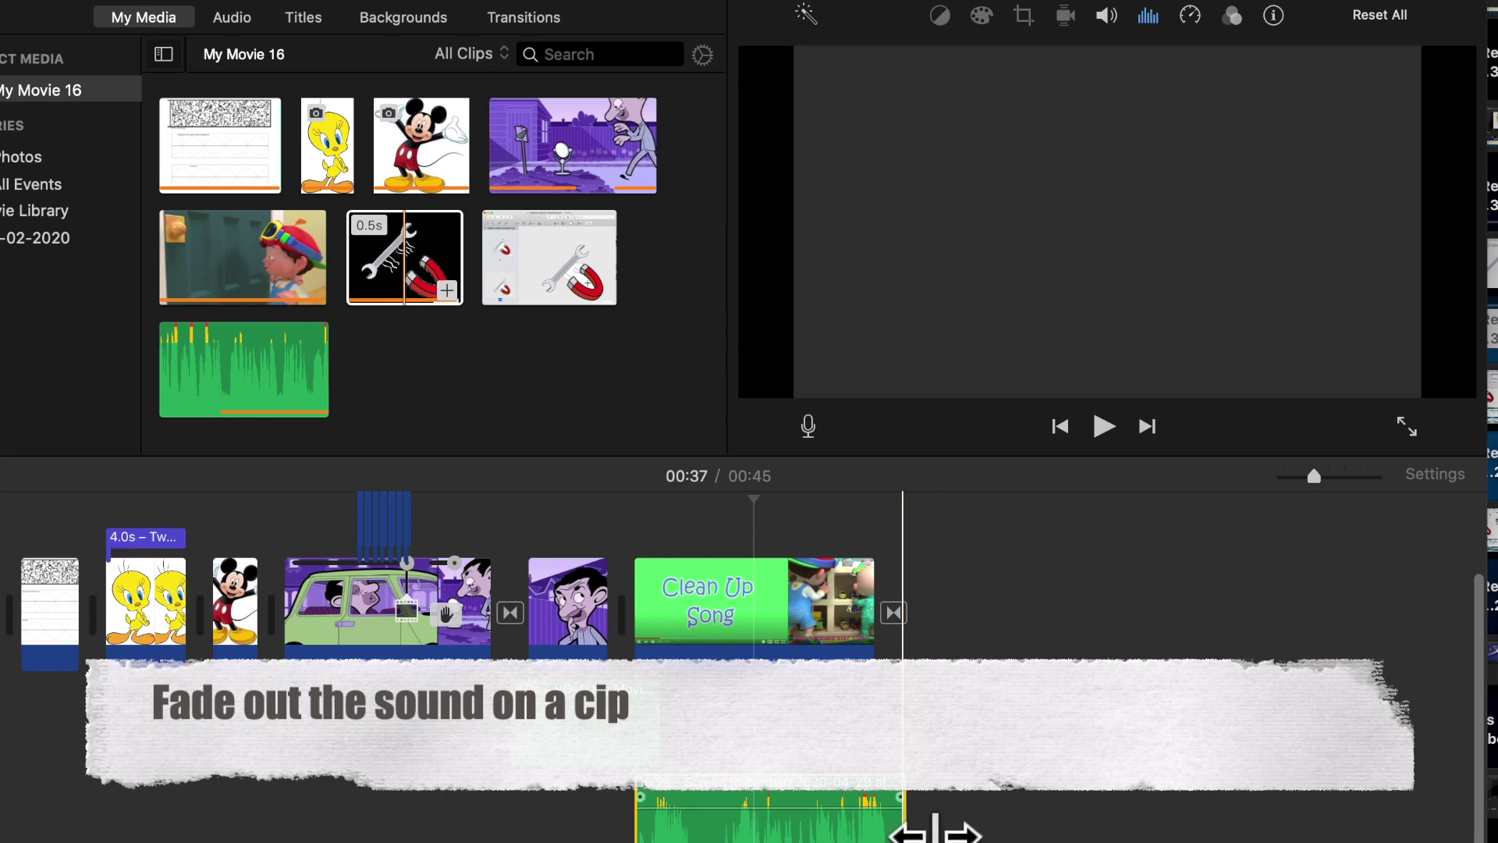
drag(935, 831, 836, 792)
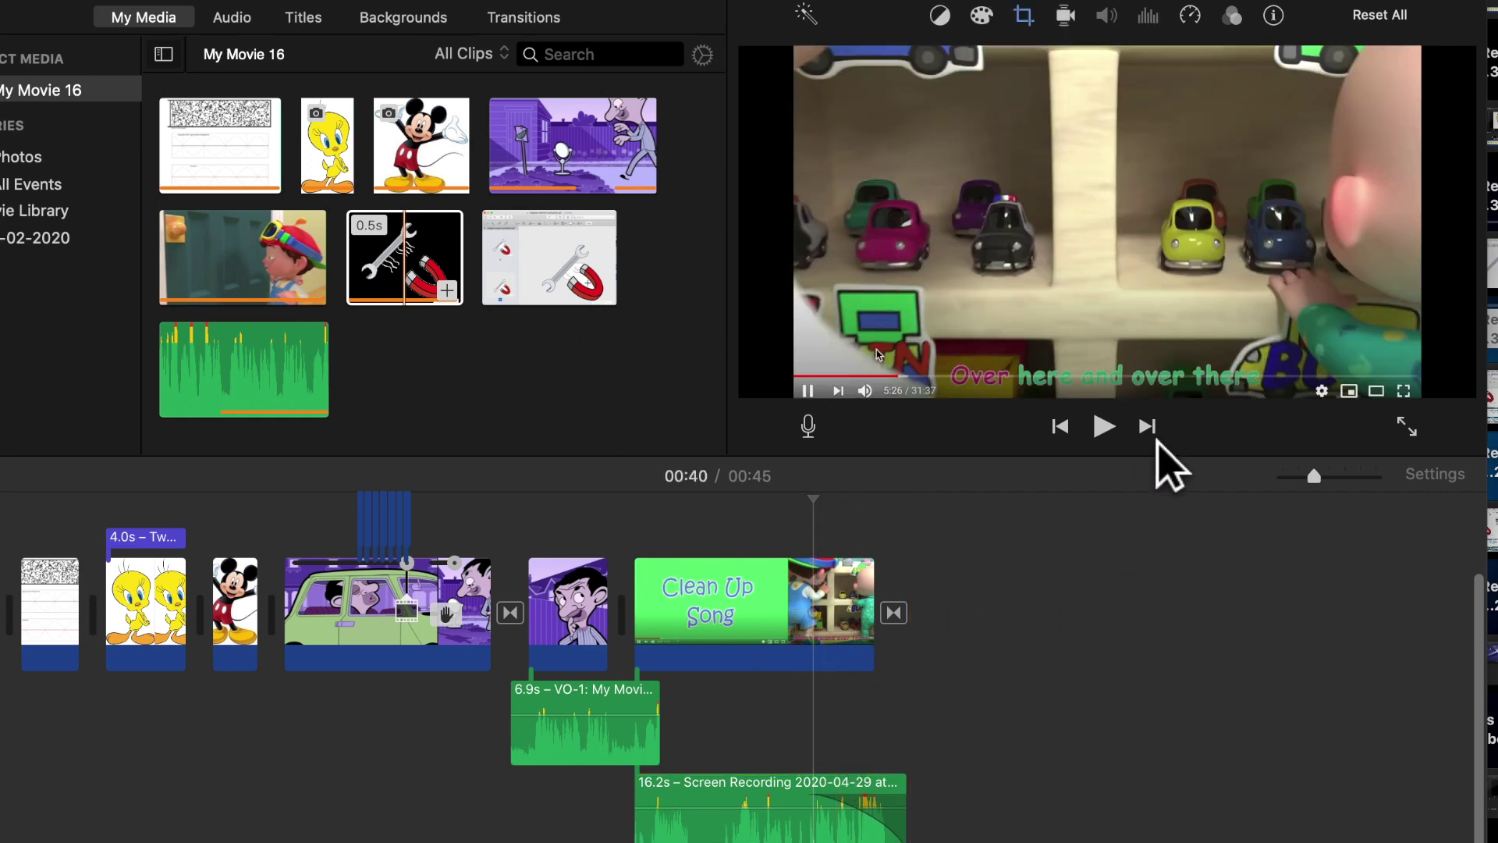
click(1106, 428)
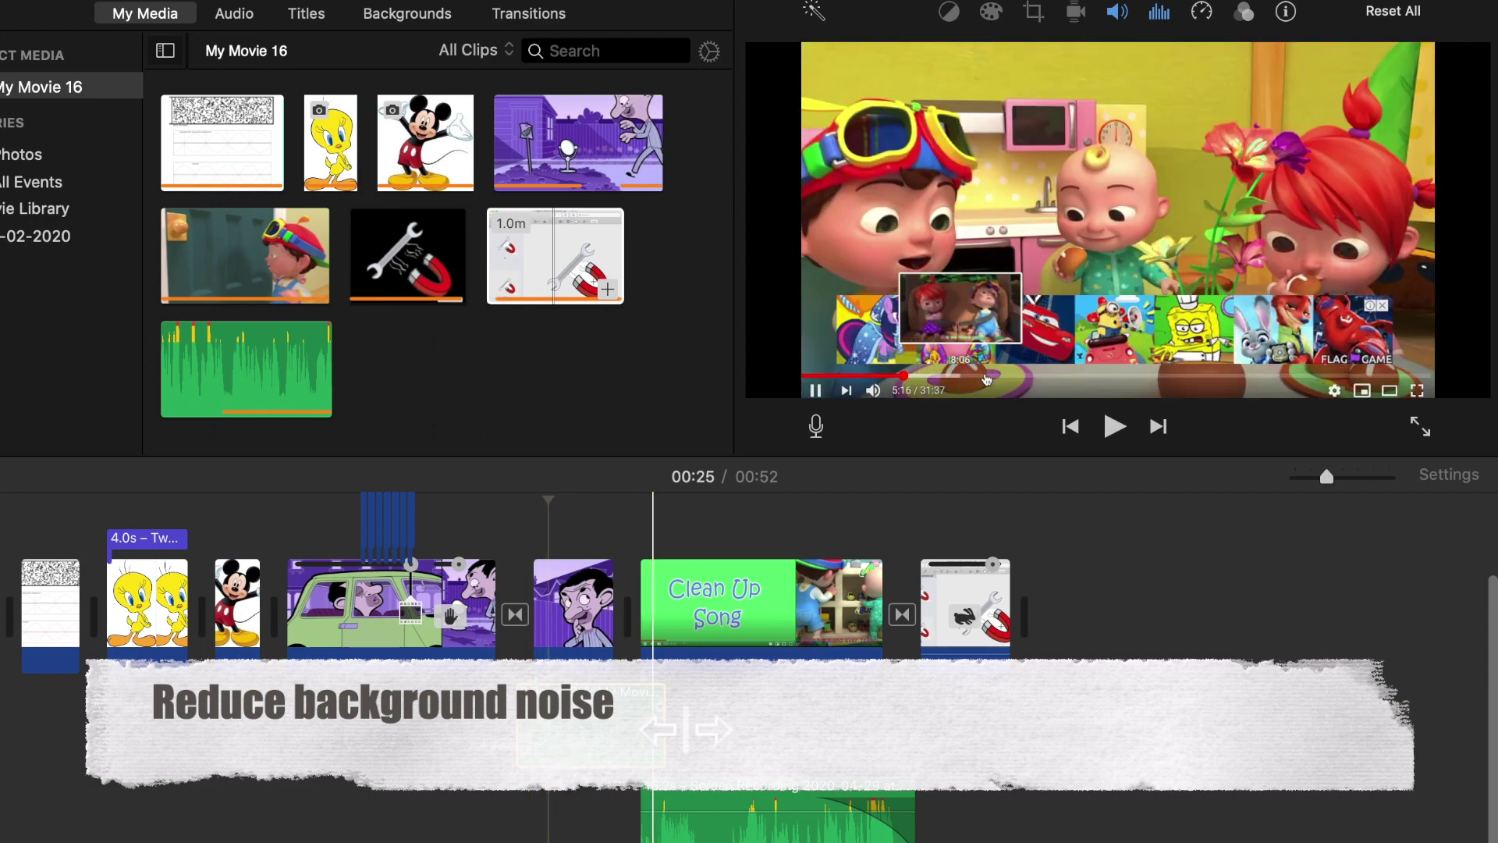
Step: Give VO-1 100% background noise reduction and the Voice Enhance equalizer, then play the section back
click(614, 737)
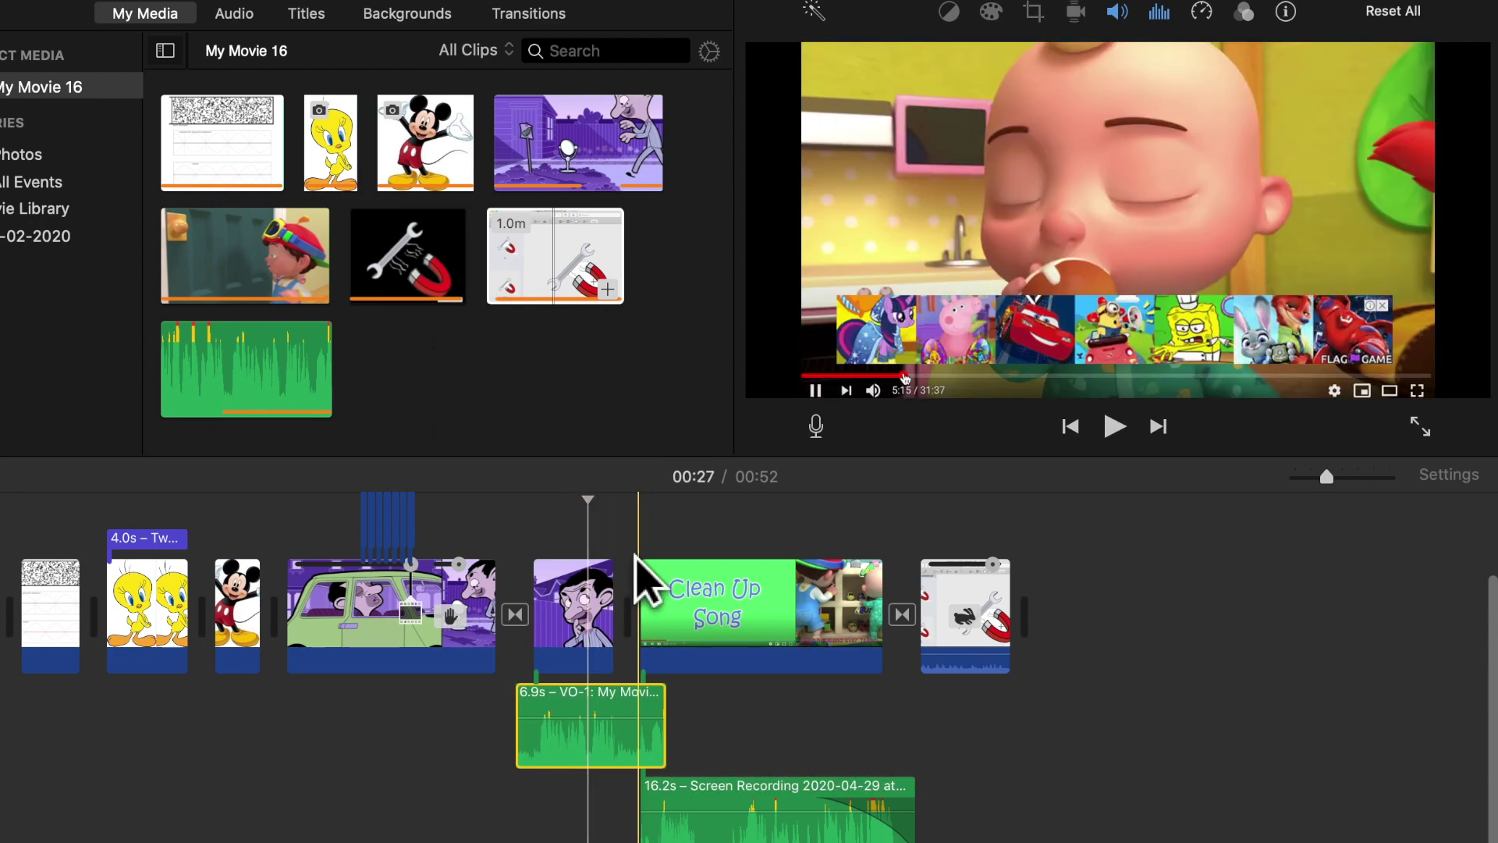
click(1122, 442)
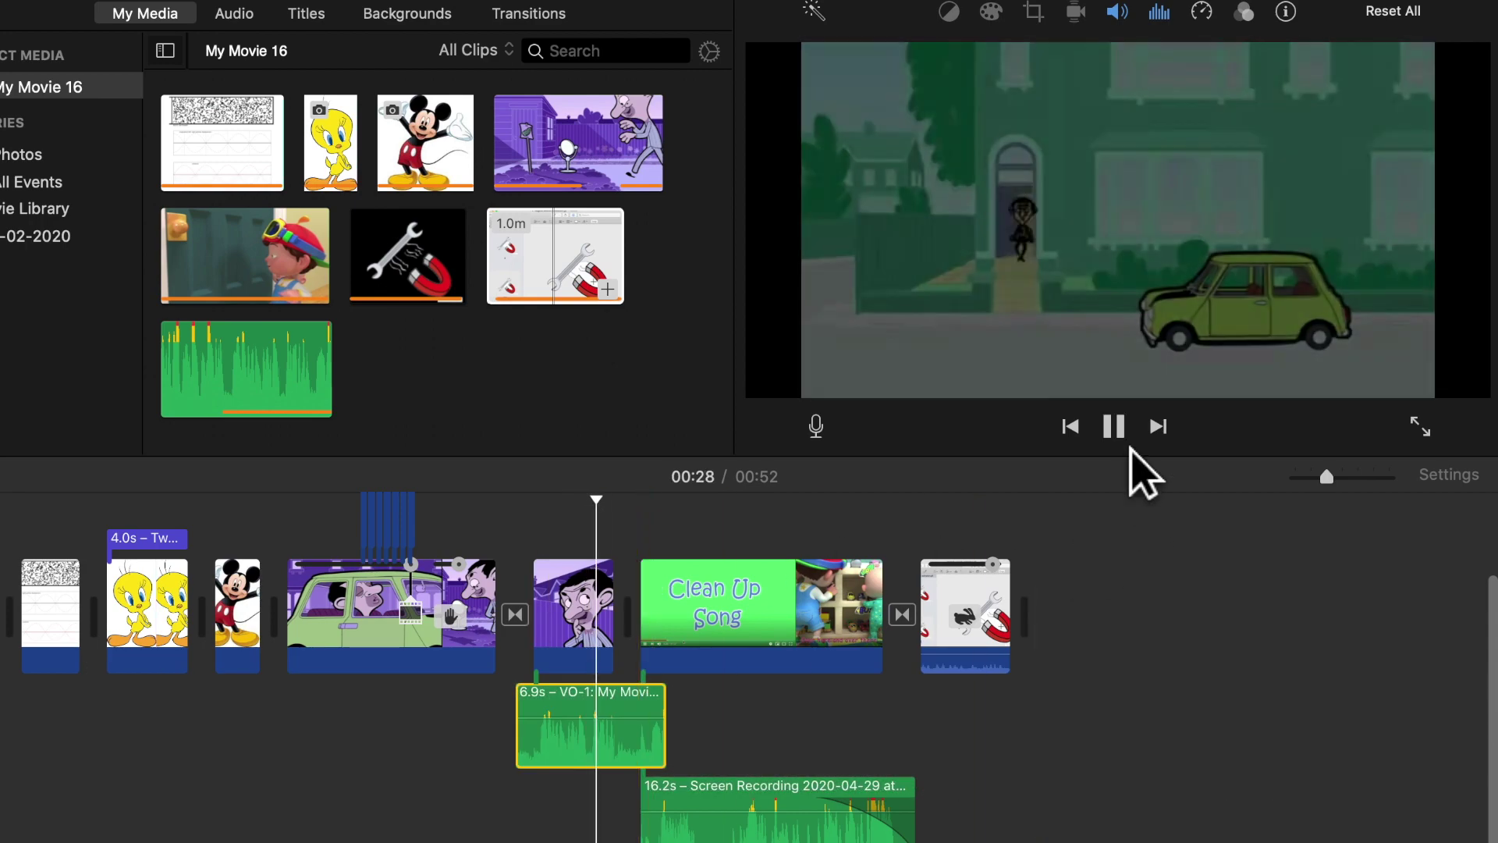
click(1133, 447)
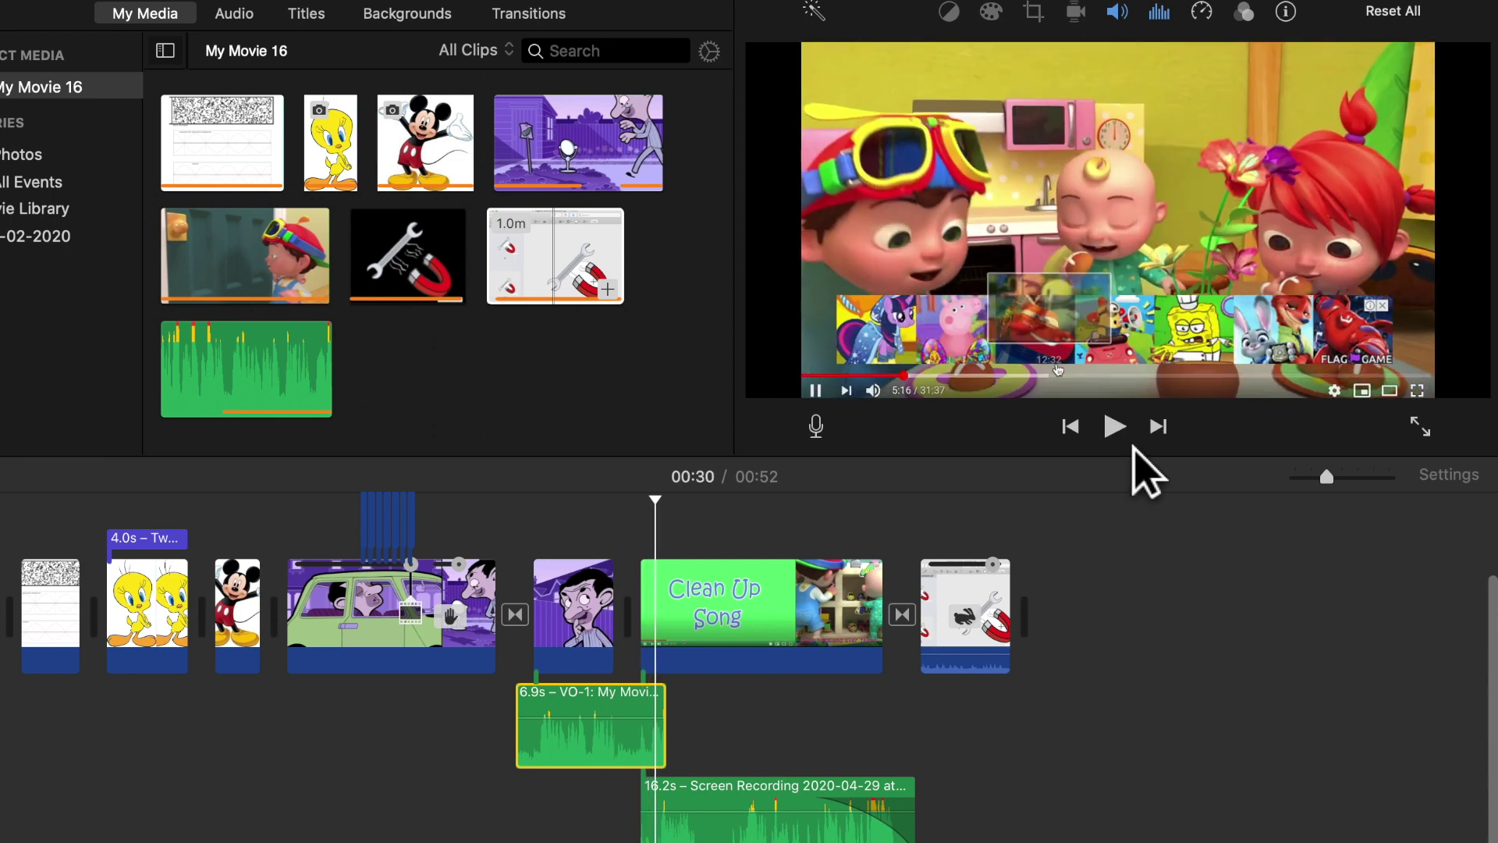
click(1160, 13)
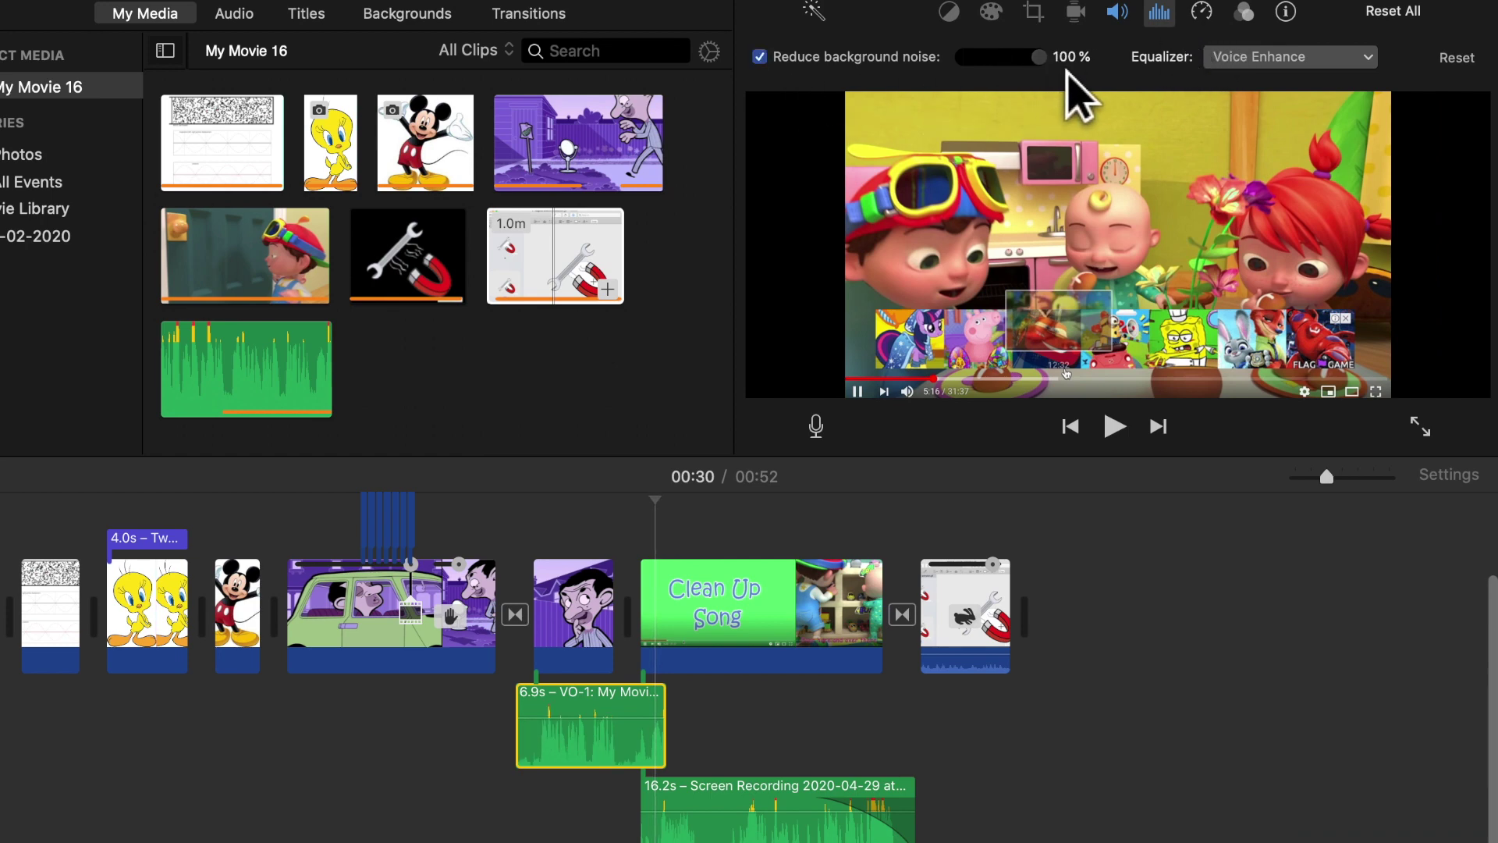
click(1287, 63)
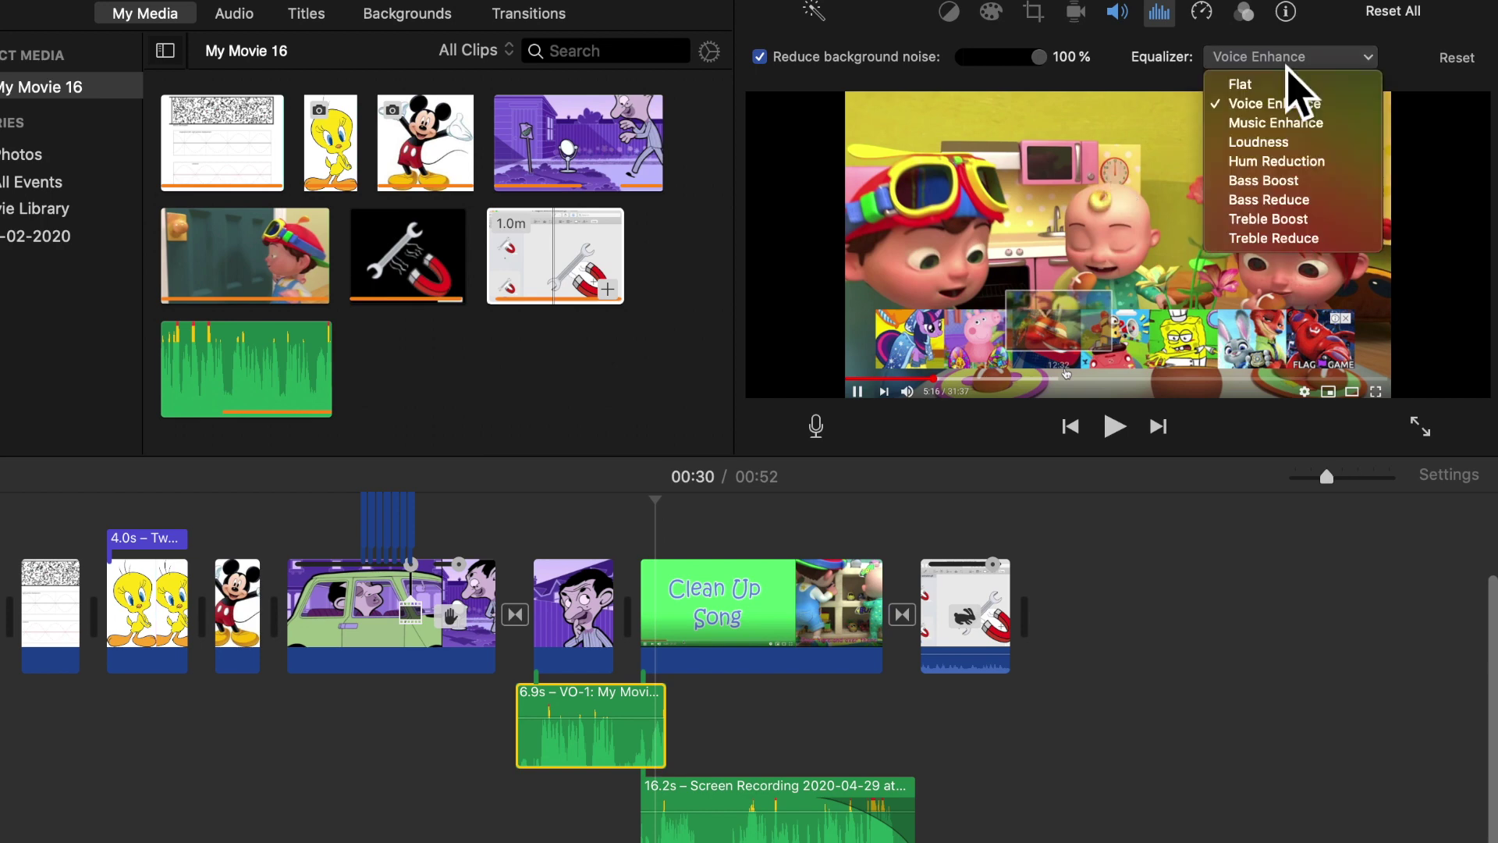
click(1287, 65)
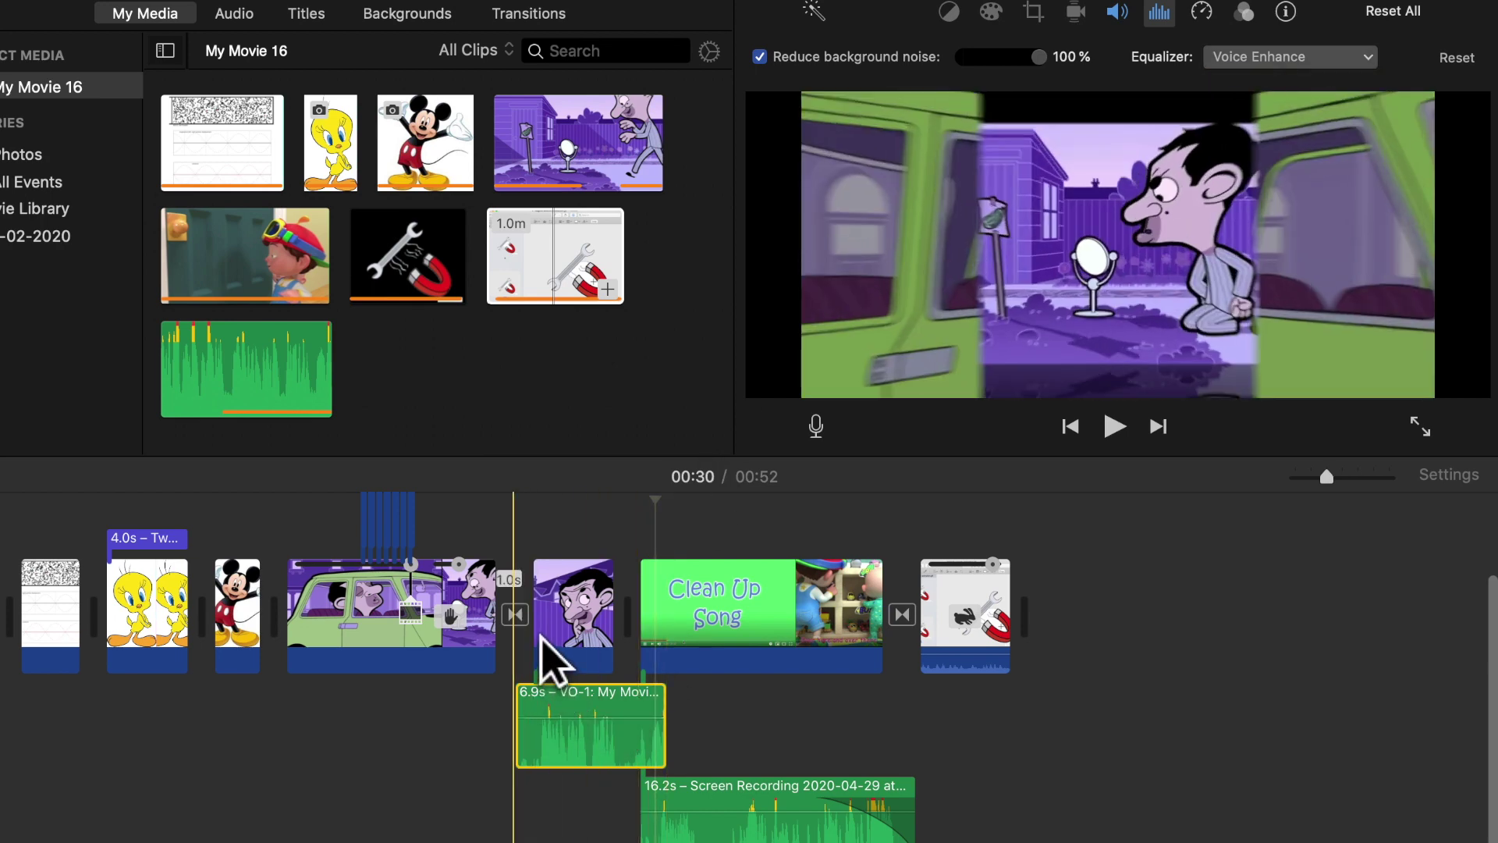
click(515, 614)
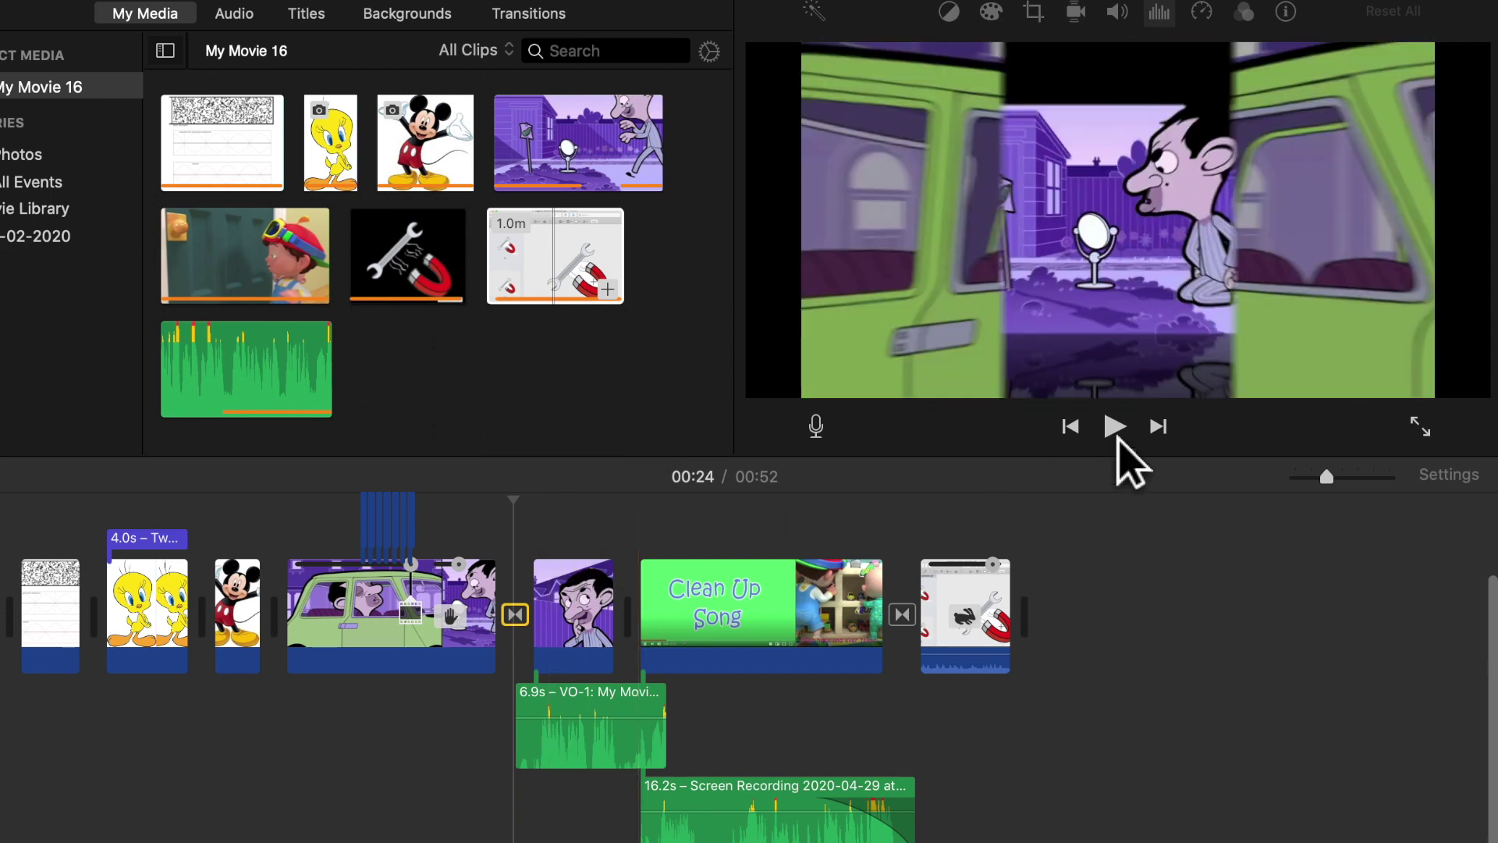
key(space)
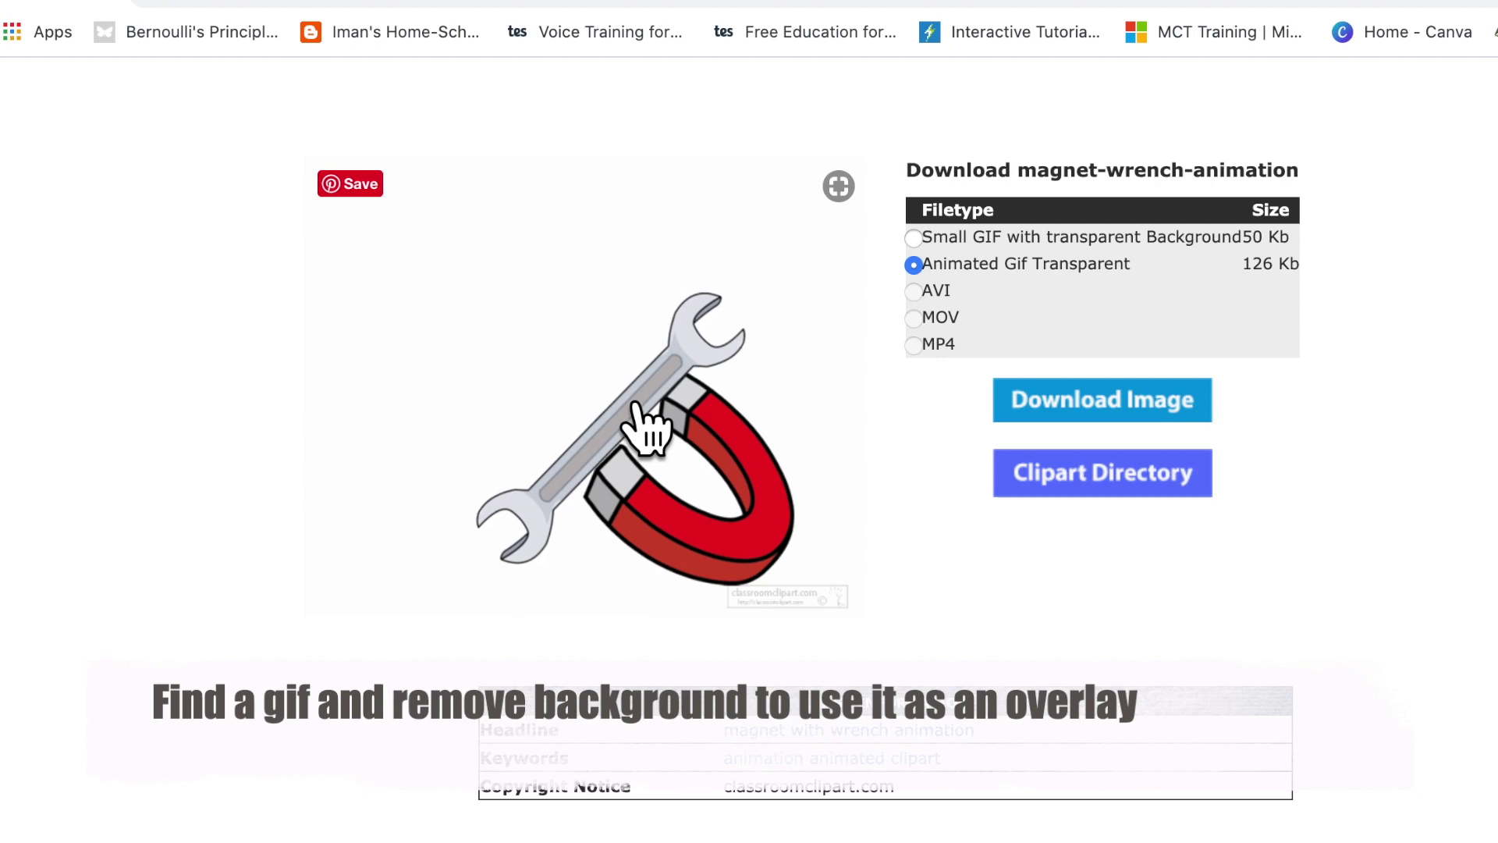
Step: Save the magnet-wrench clipart to the Desktop as a GIF image
right_click(616, 382)
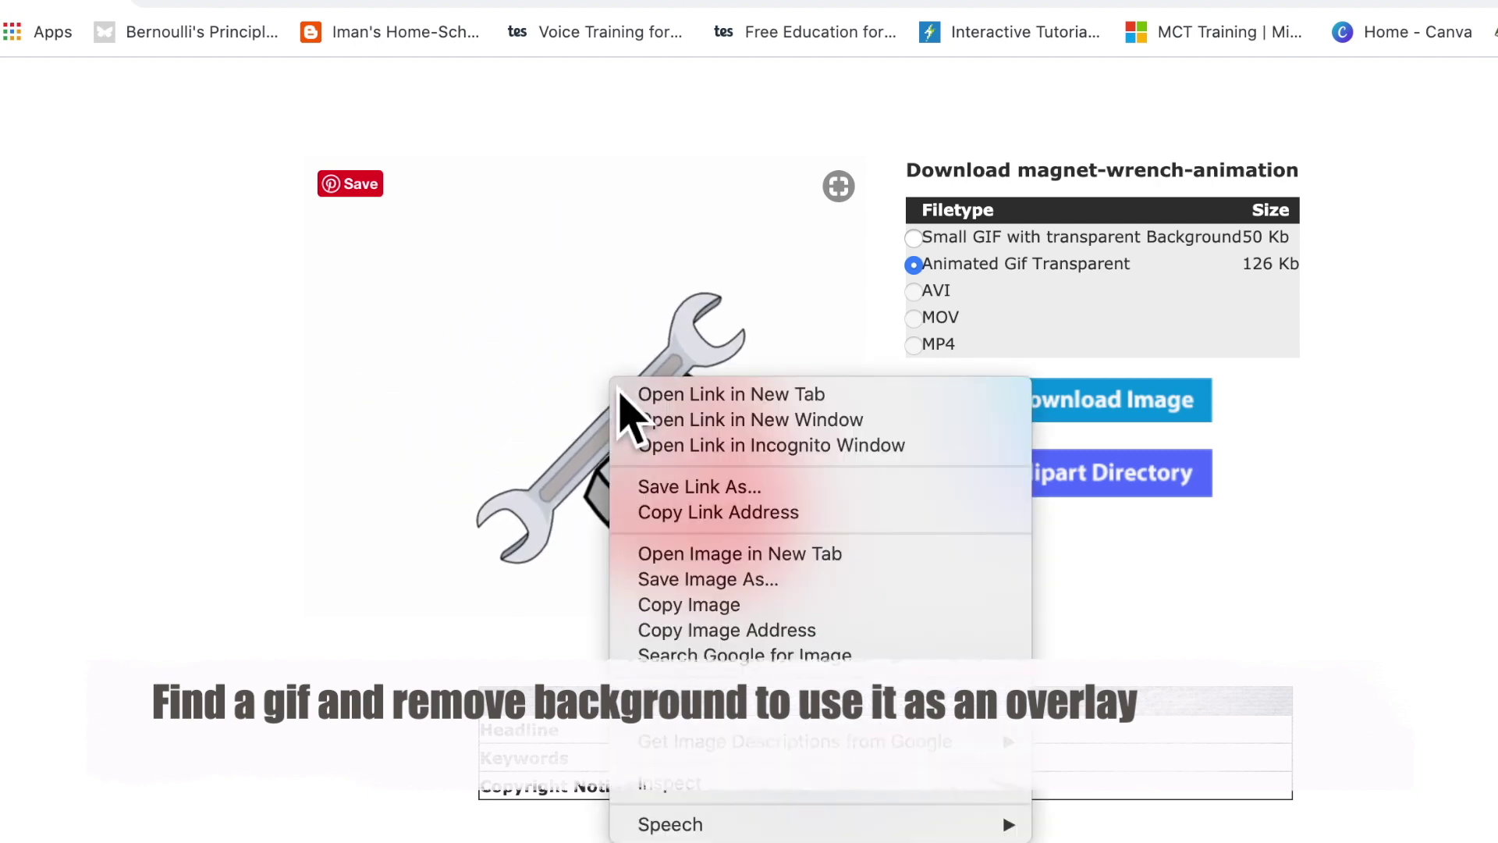
click(677, 585)
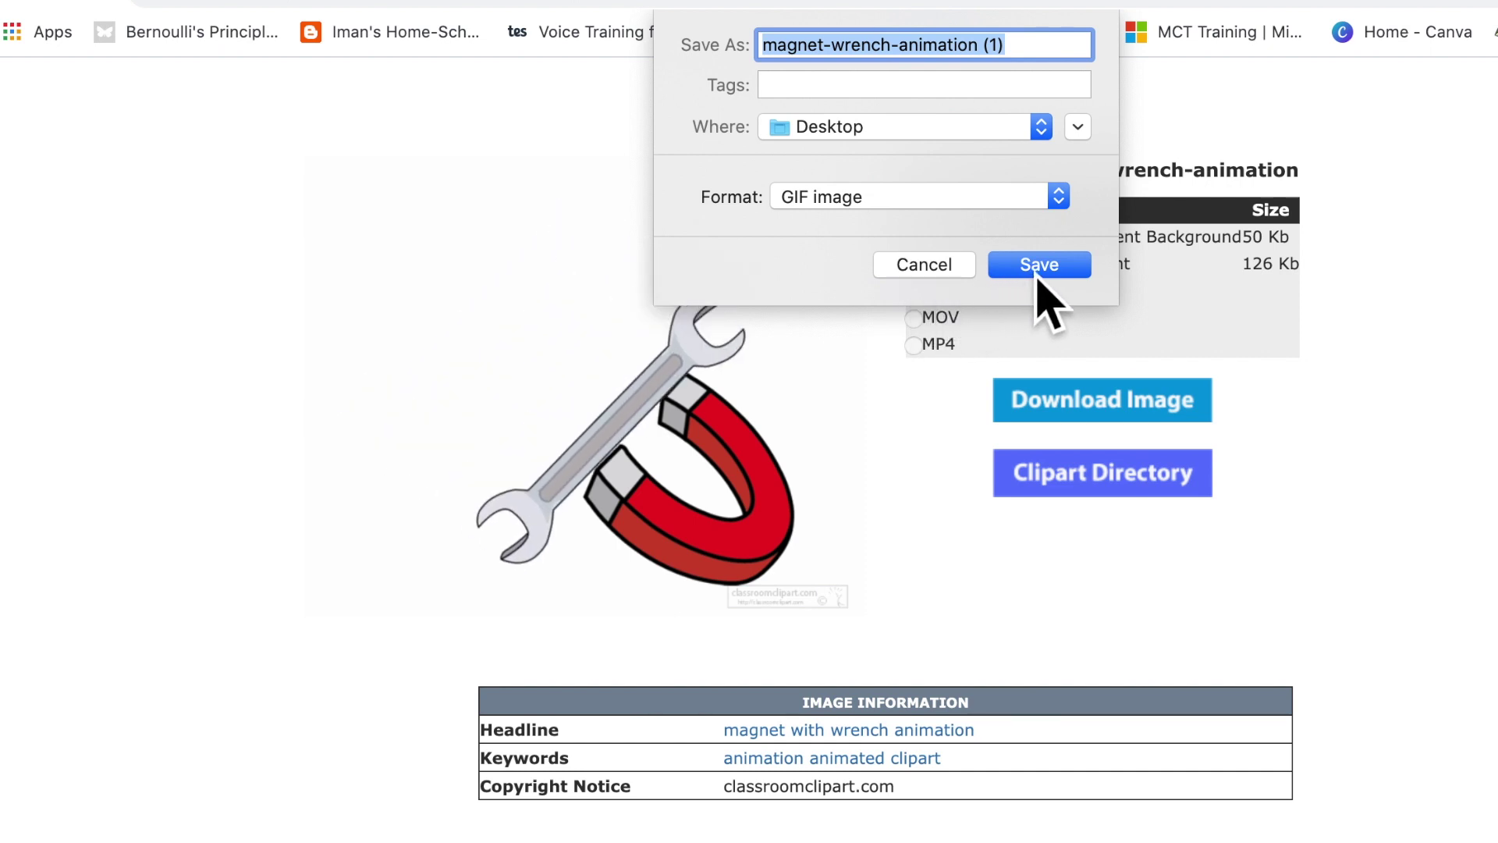
click(1038, 269)
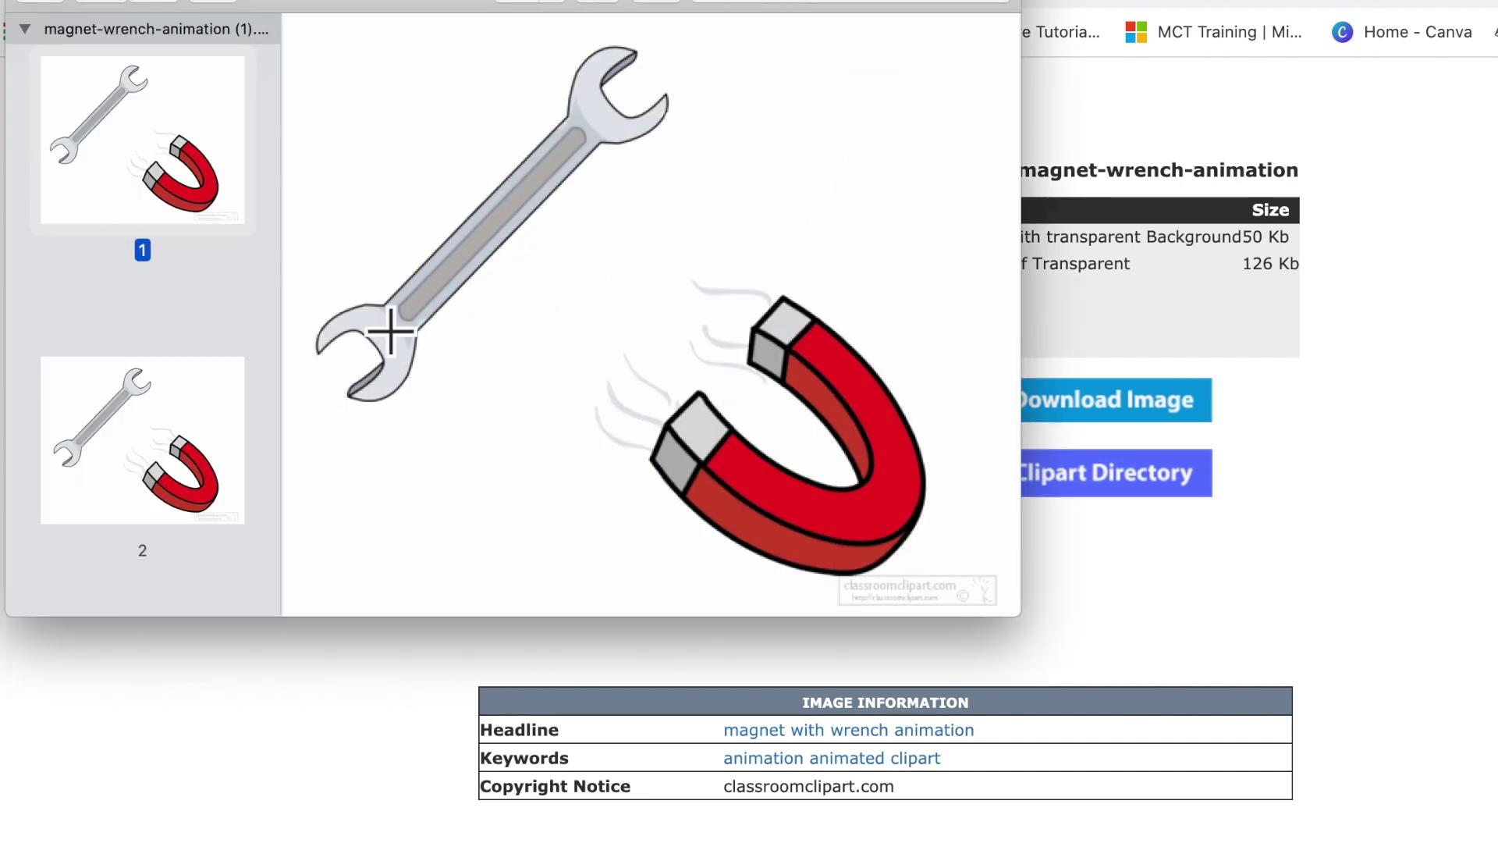
Step: Bring the Preview window fully into view and show the Markup toolbar for the magnet-wrench GIF
drag(390, 39, 435, 123)
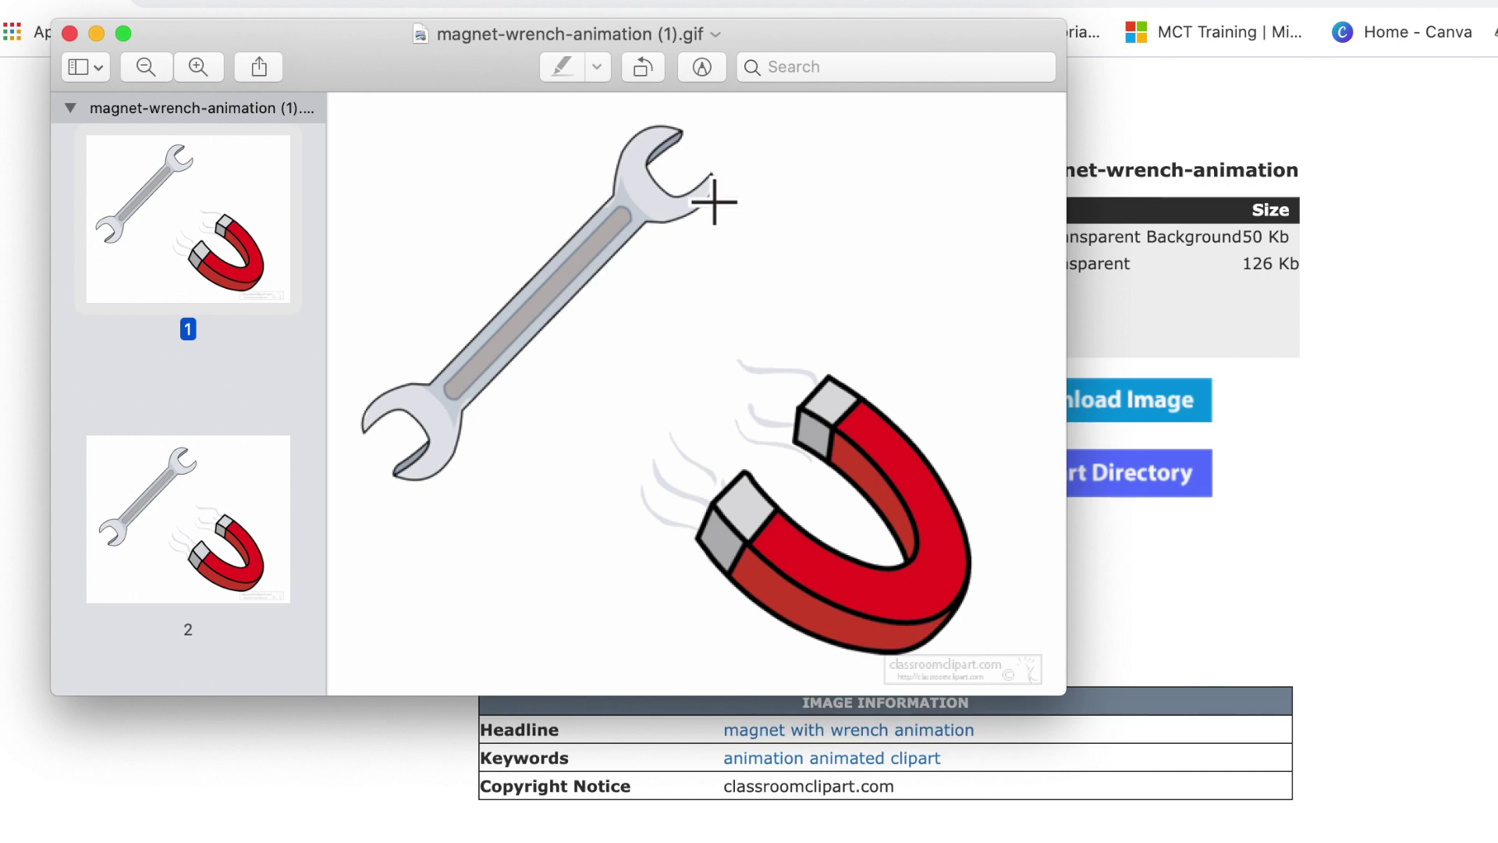
click(705, 70)
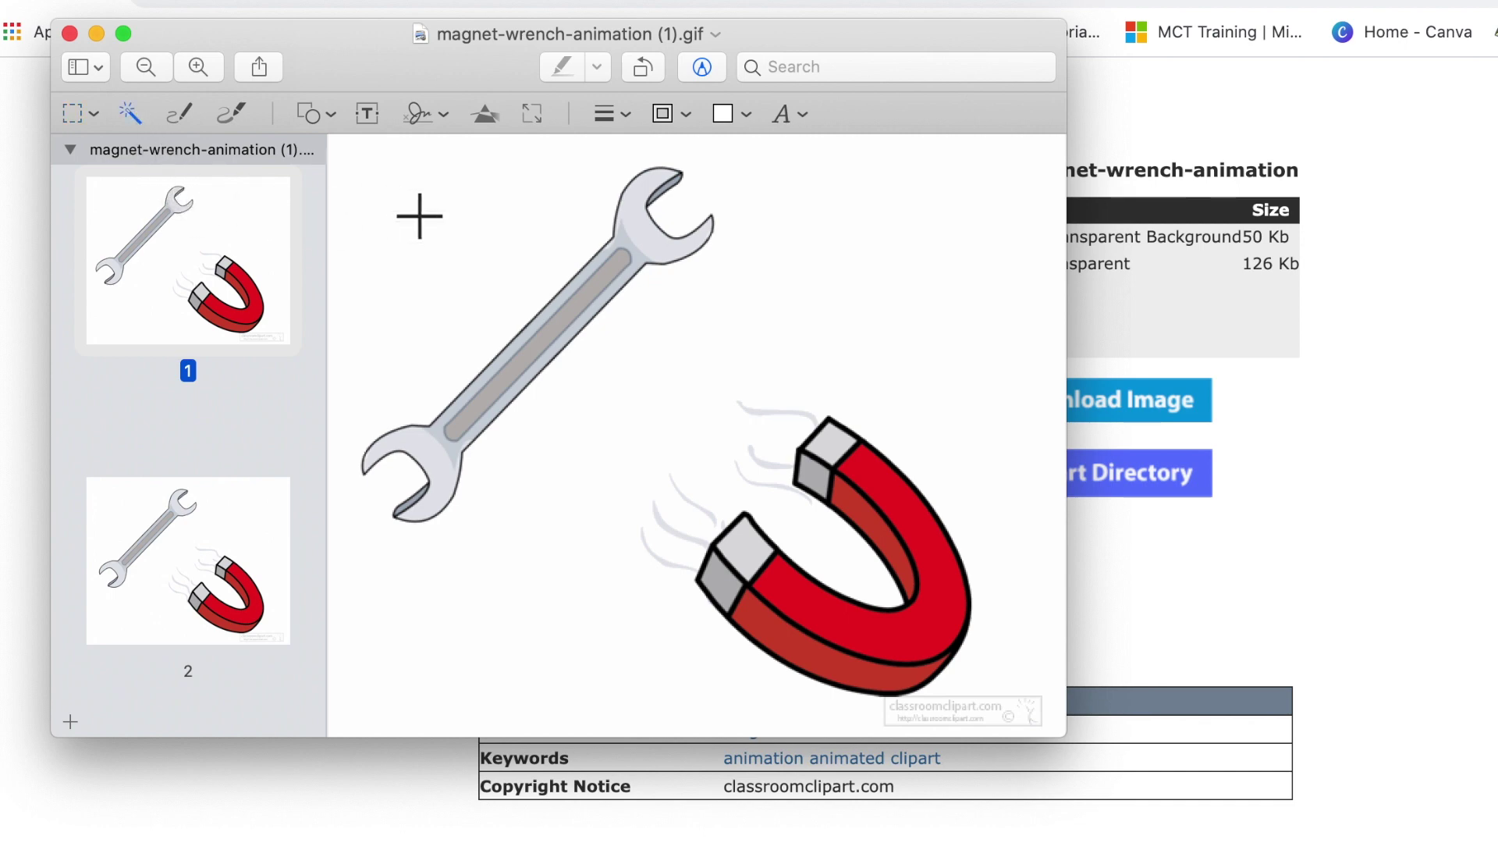
Step: Erase the white background around the wrench and magnet with Instant Alpha, working through the GIF frames
drag(420, 217, 437, 224)
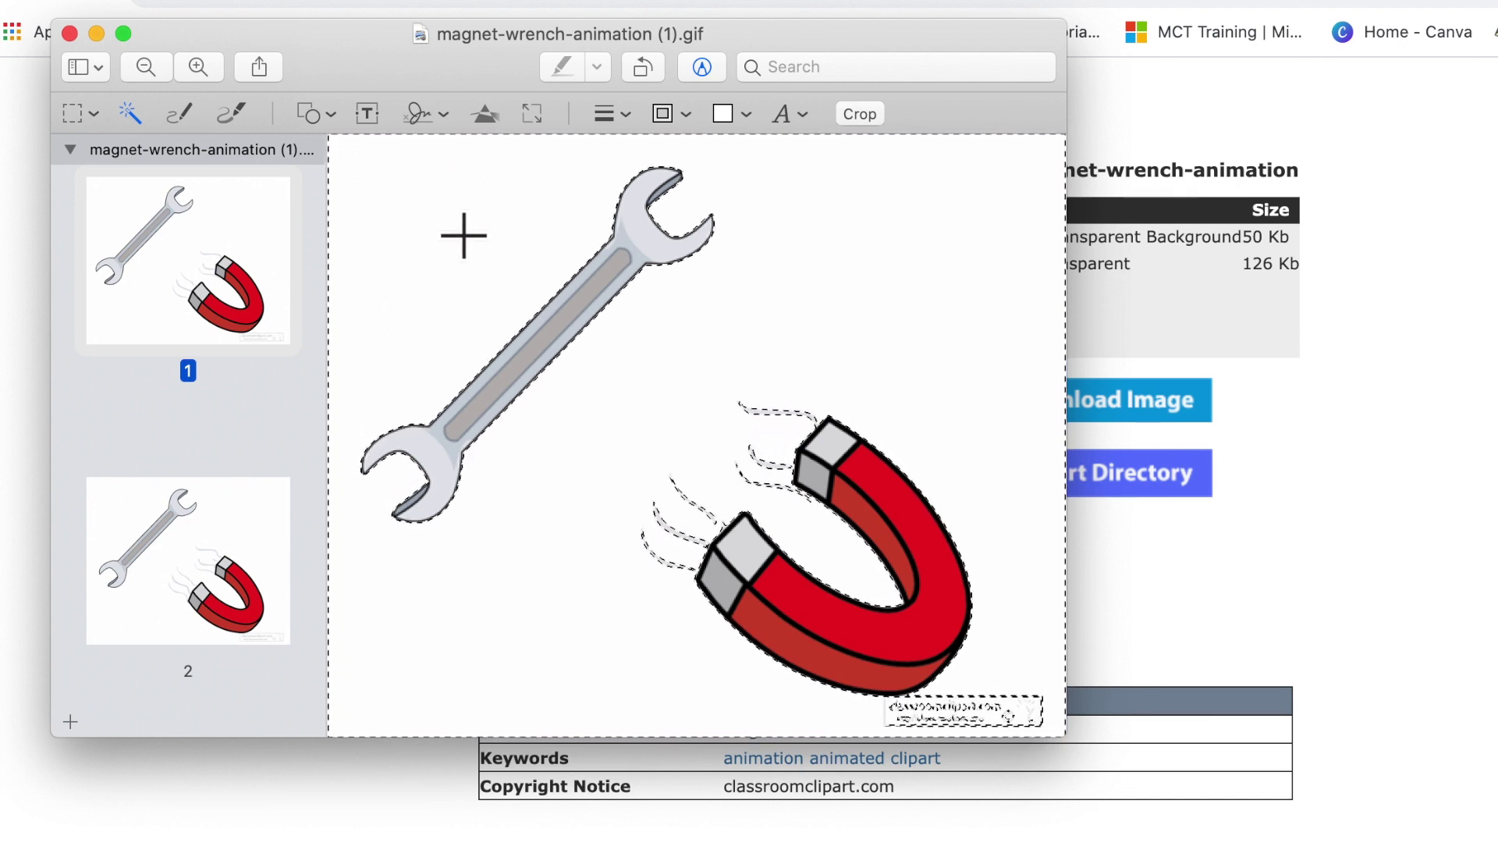
key(Delete)
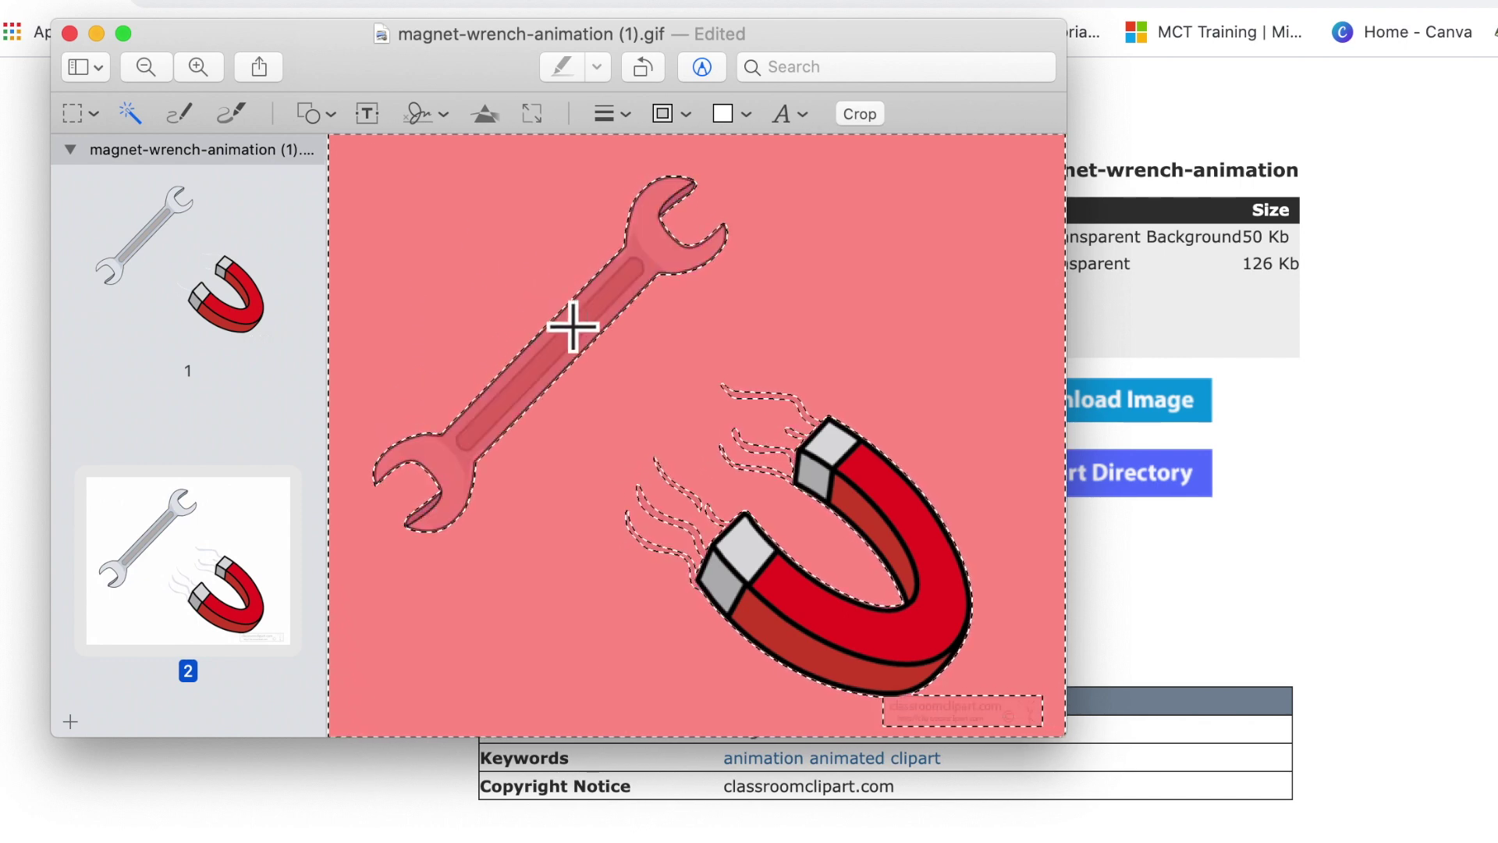
drag(709, 412, 441, 250)
key(Delete)
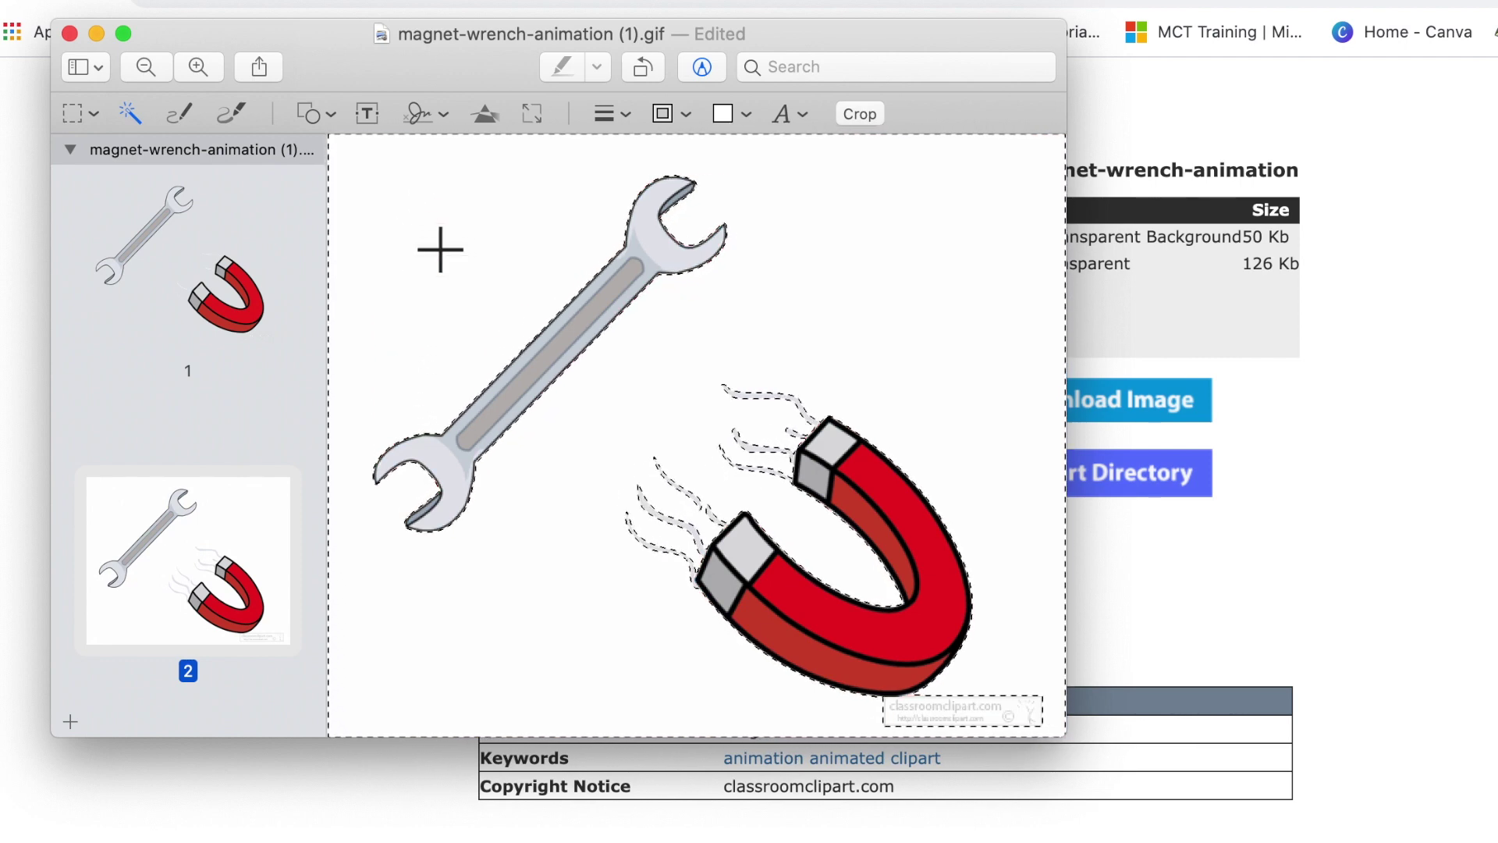
key(super+shift+a)
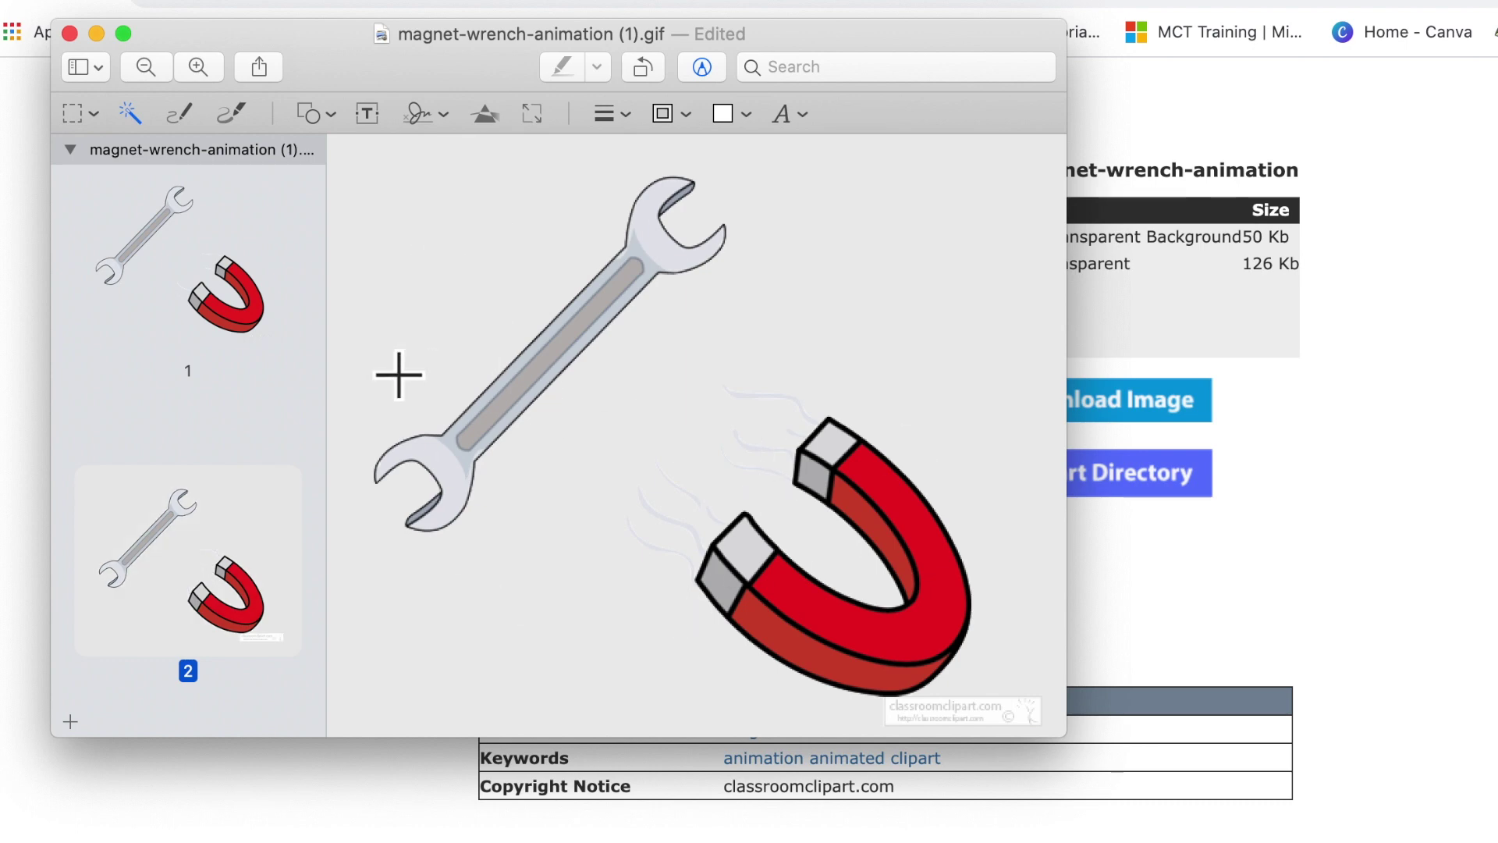
click(149, 264)
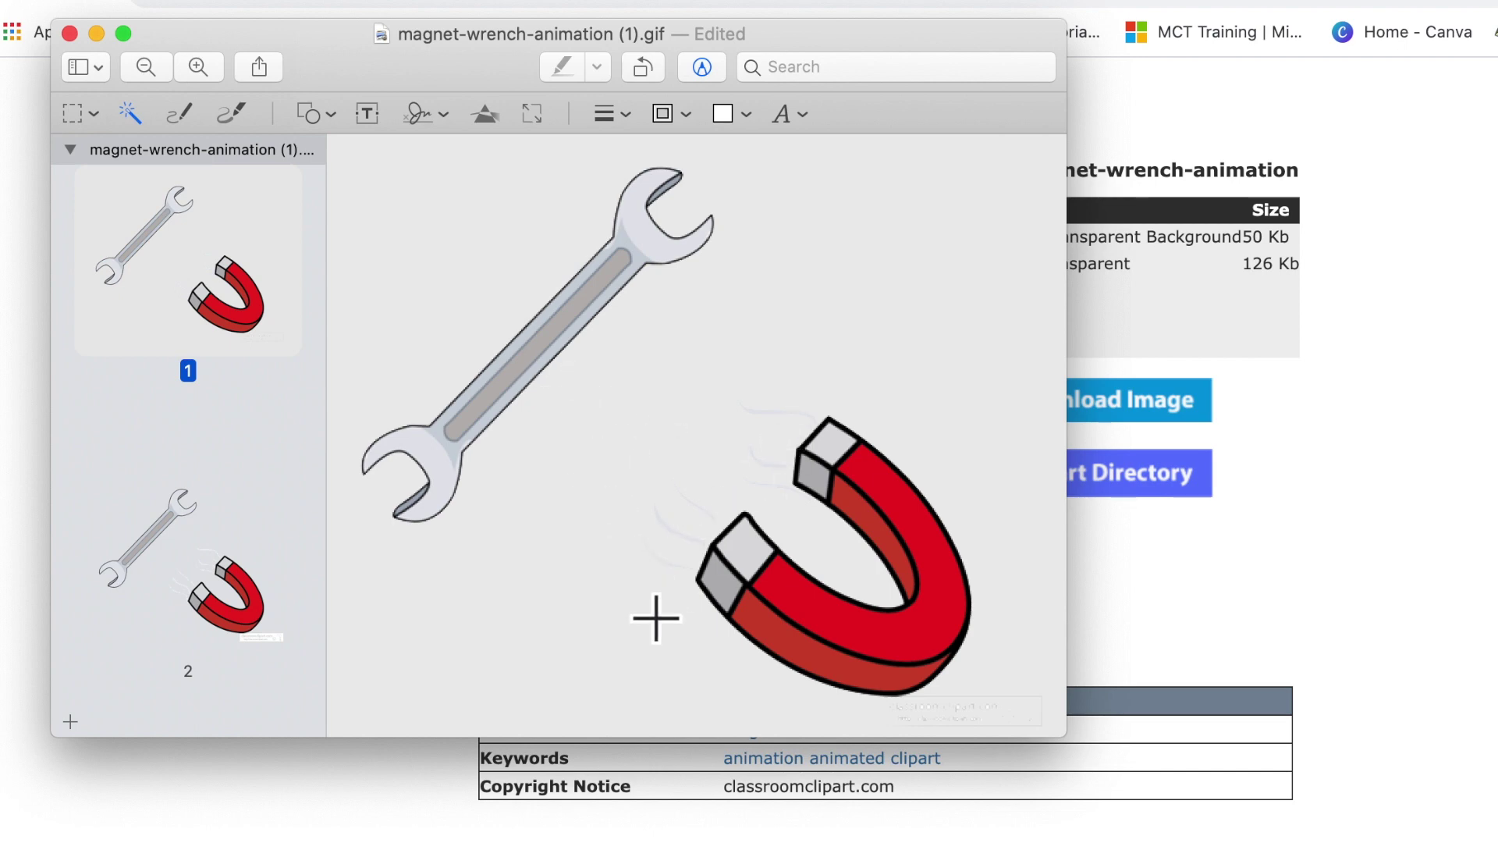
scroll(201, 550, down, 5)
click(206, 570)
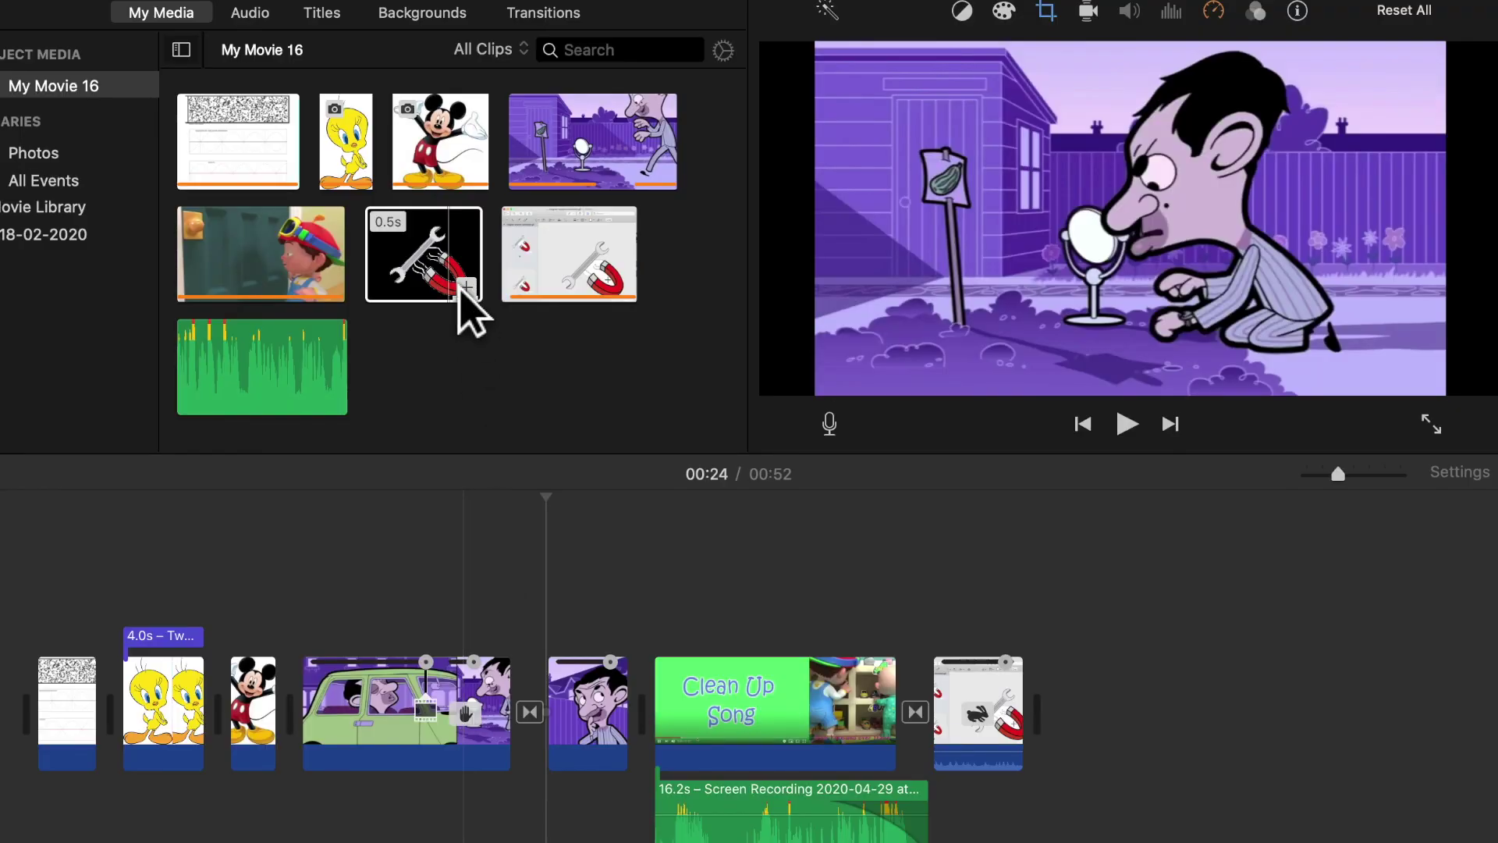
Step: Place the wrench-and-magnet clip above the Mr Bean clip at full opacity with Picture in Picture style
click(443, 256)
drag(442, 256, 587, 625)
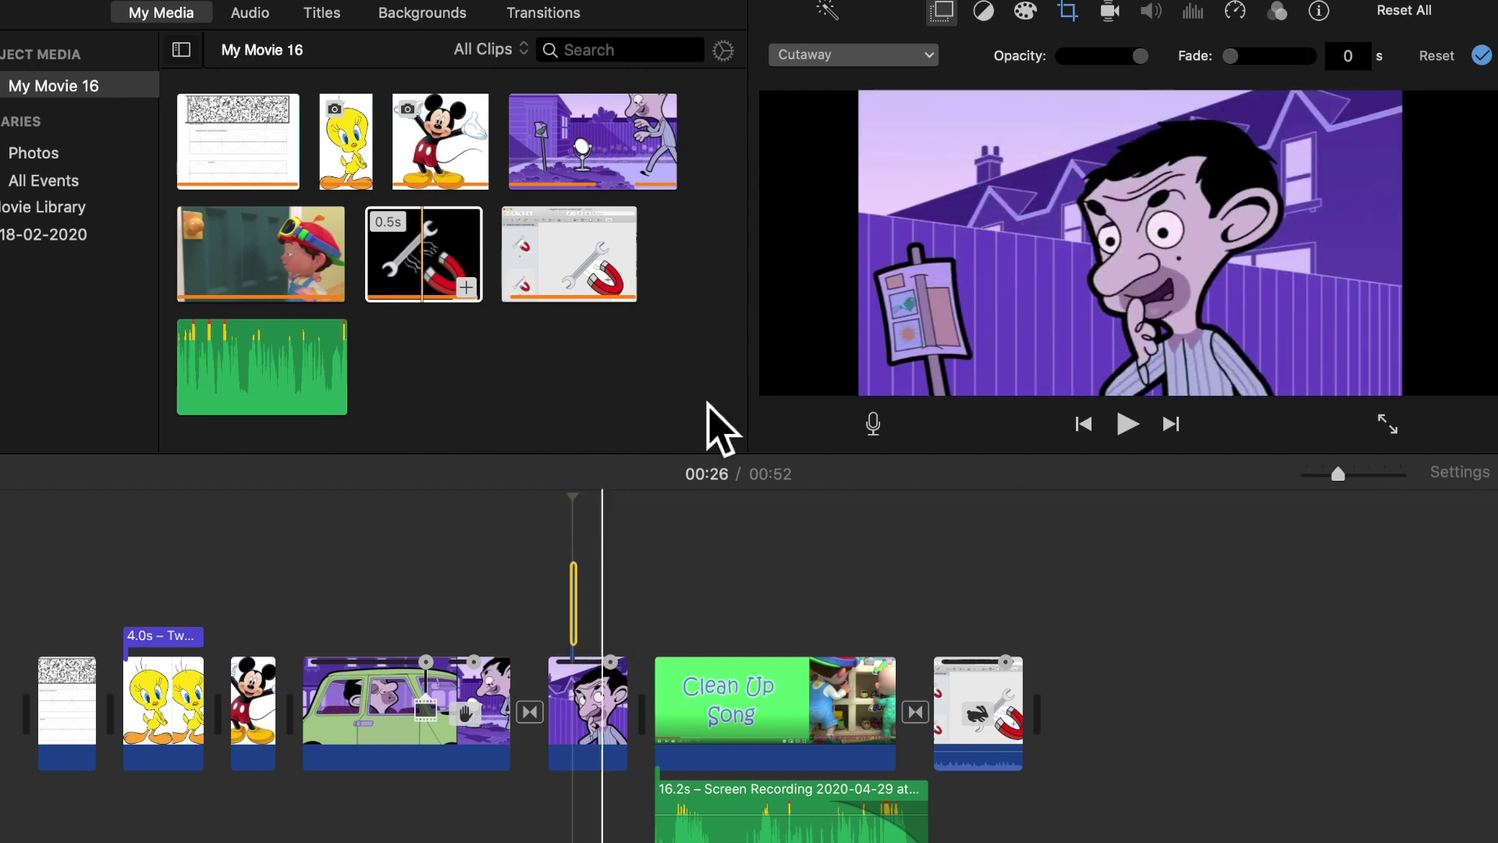
click(898, 61)
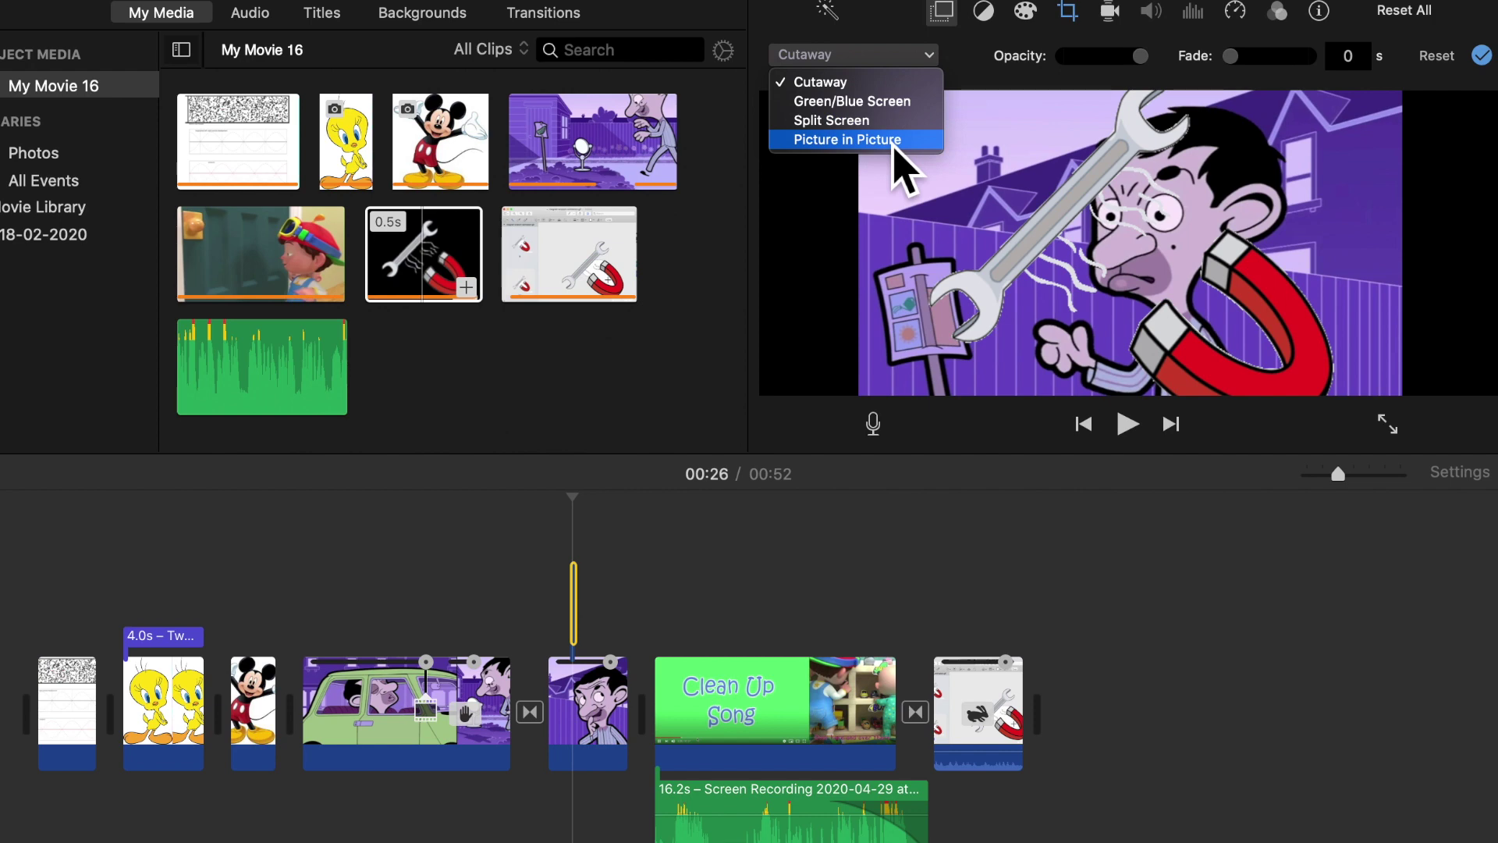
click(1145, 60)
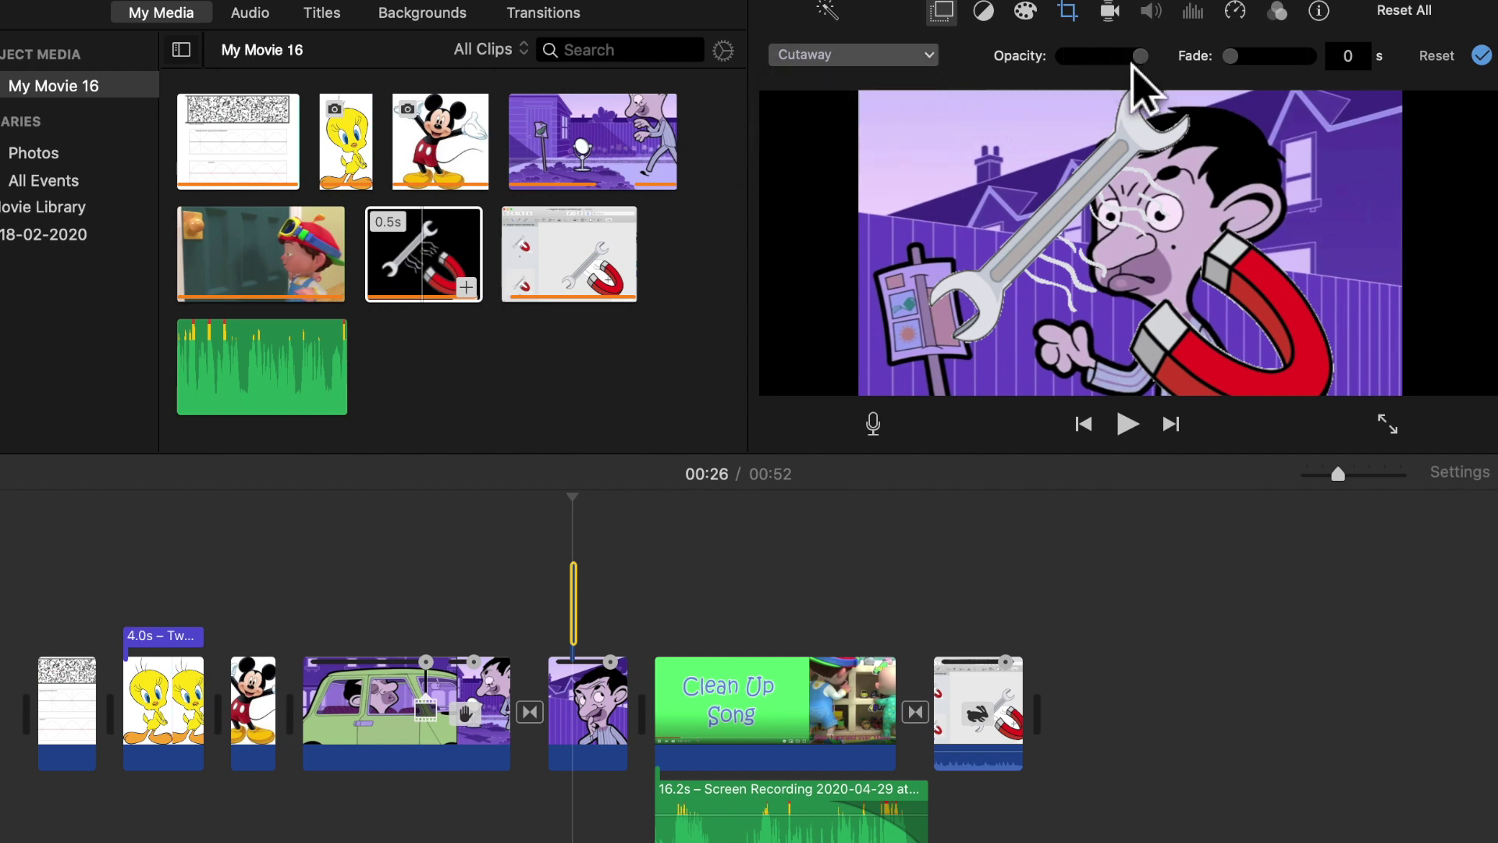
click(1101, 67)
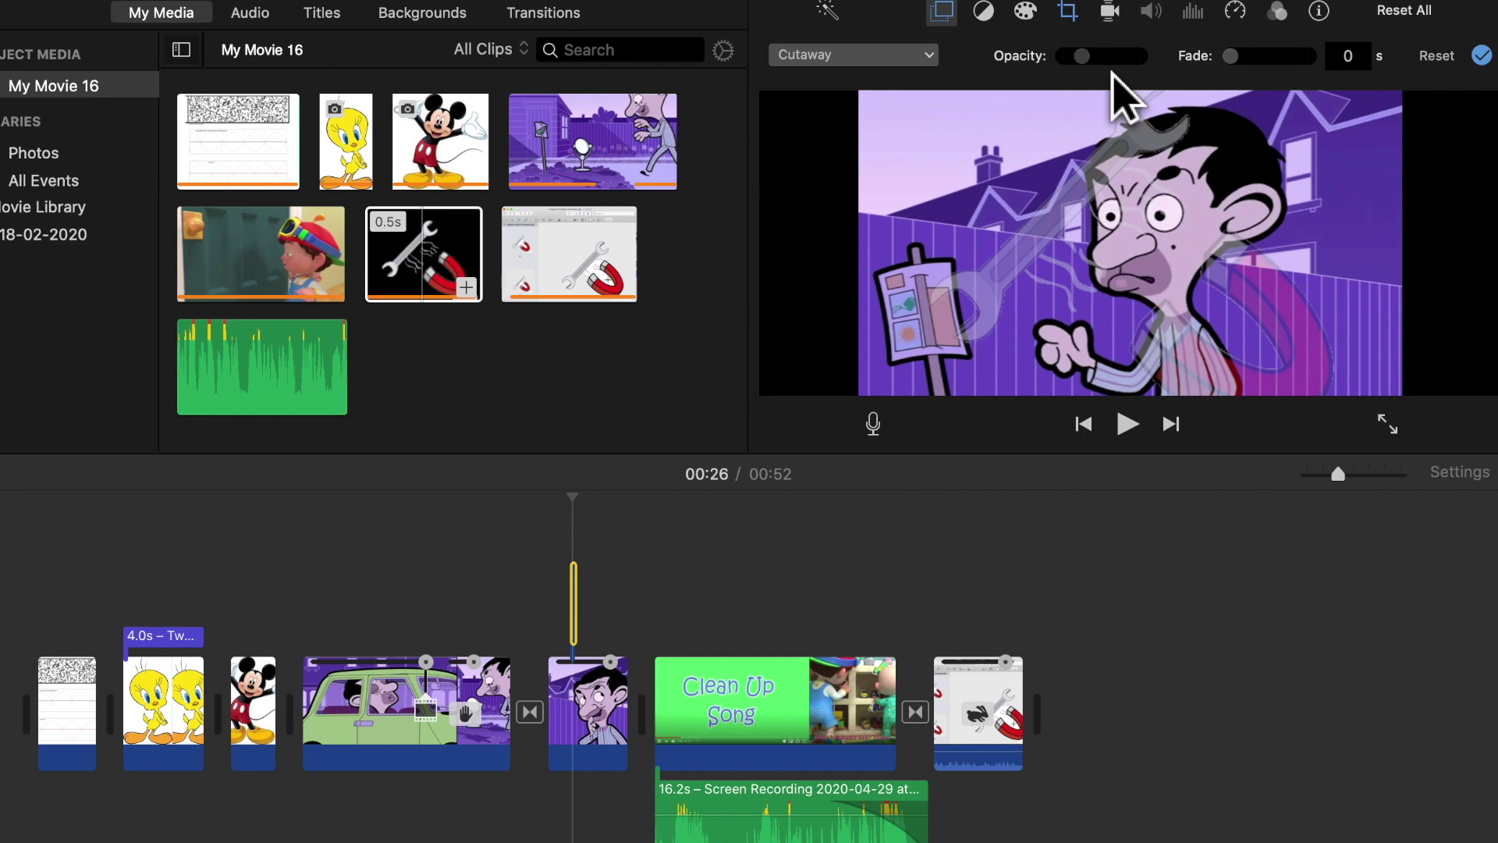
drag(1114, 74, 1184, 107)
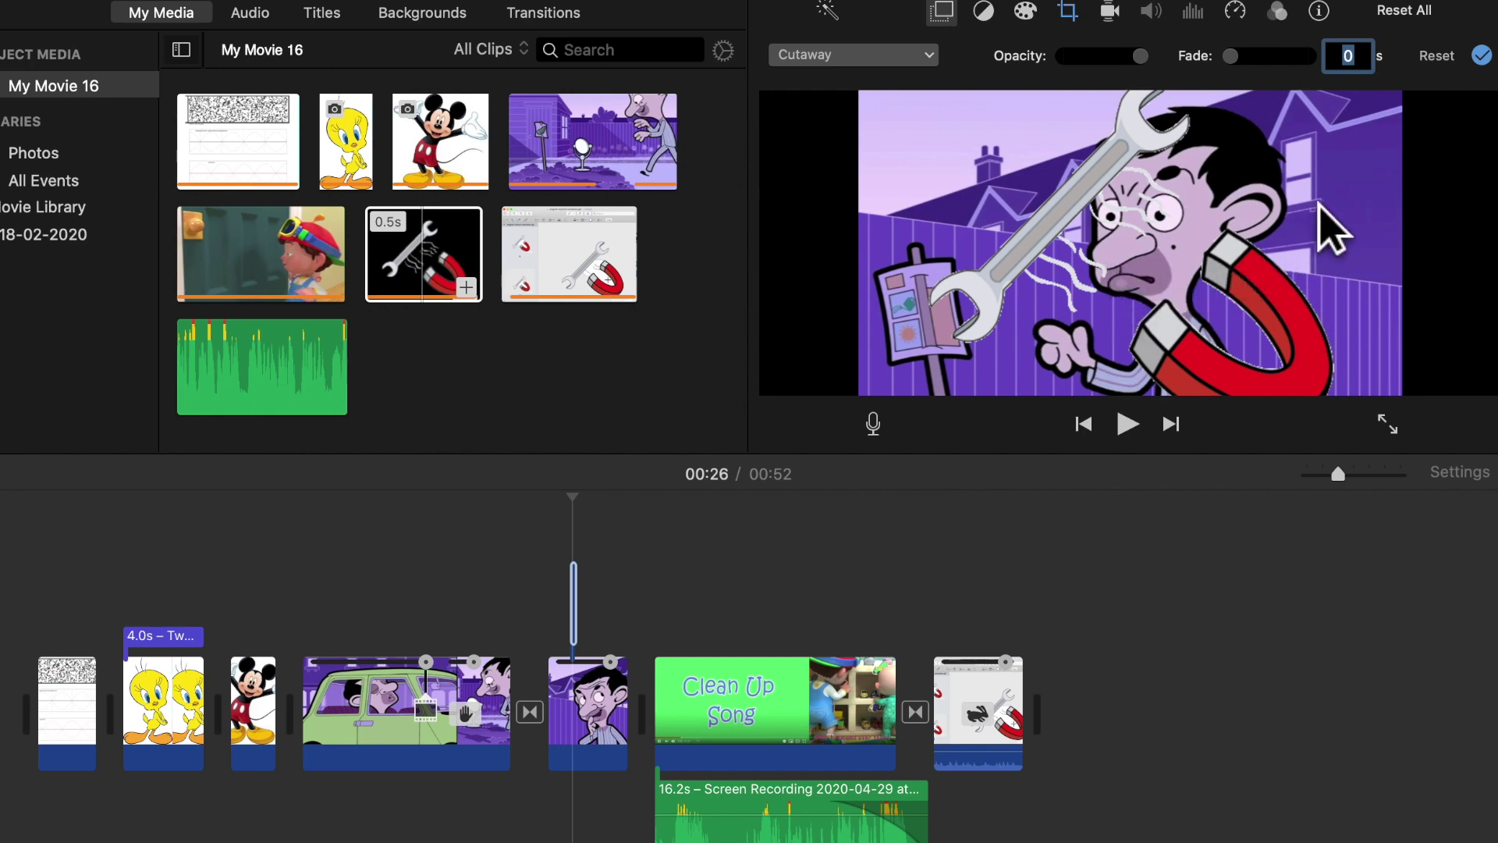
click(914, 62)
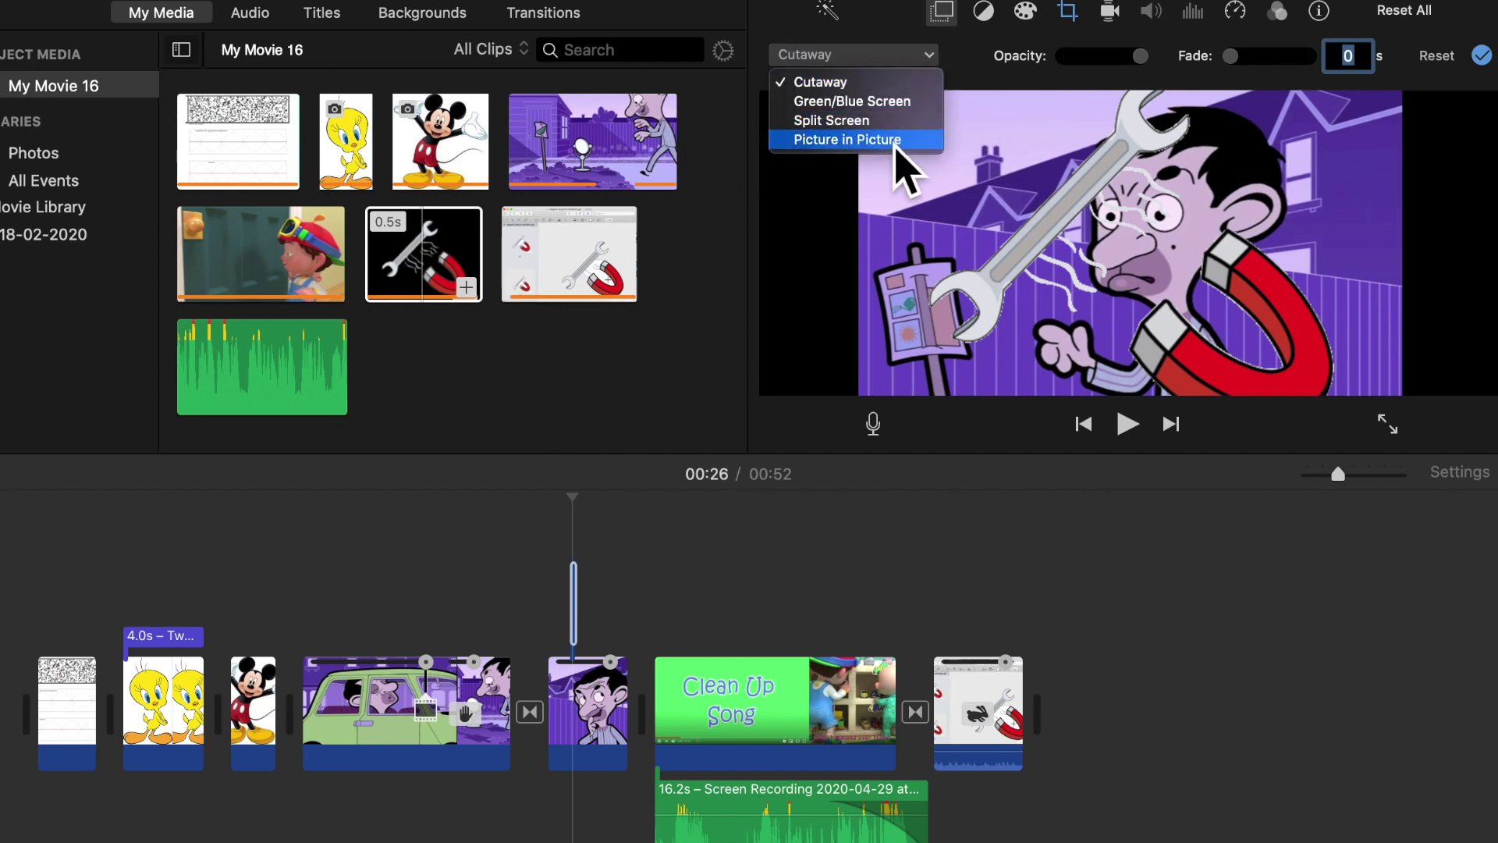
click(896, 145)
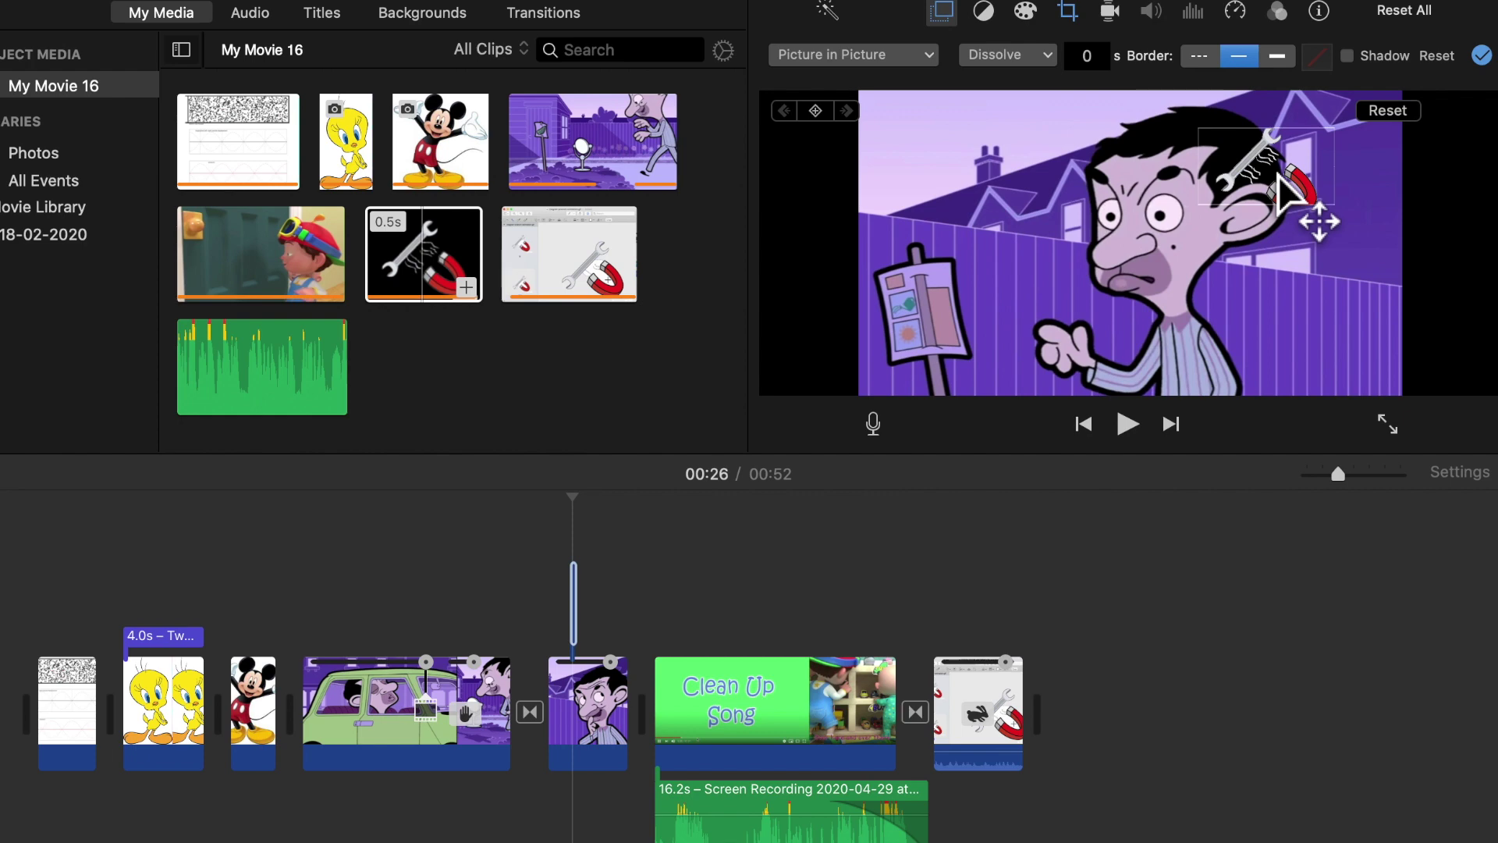
Step: Move the inset to the bottom-right corner and copy the overlay clip to stack repeated copies
drag(1279, 187, 1238, 302)
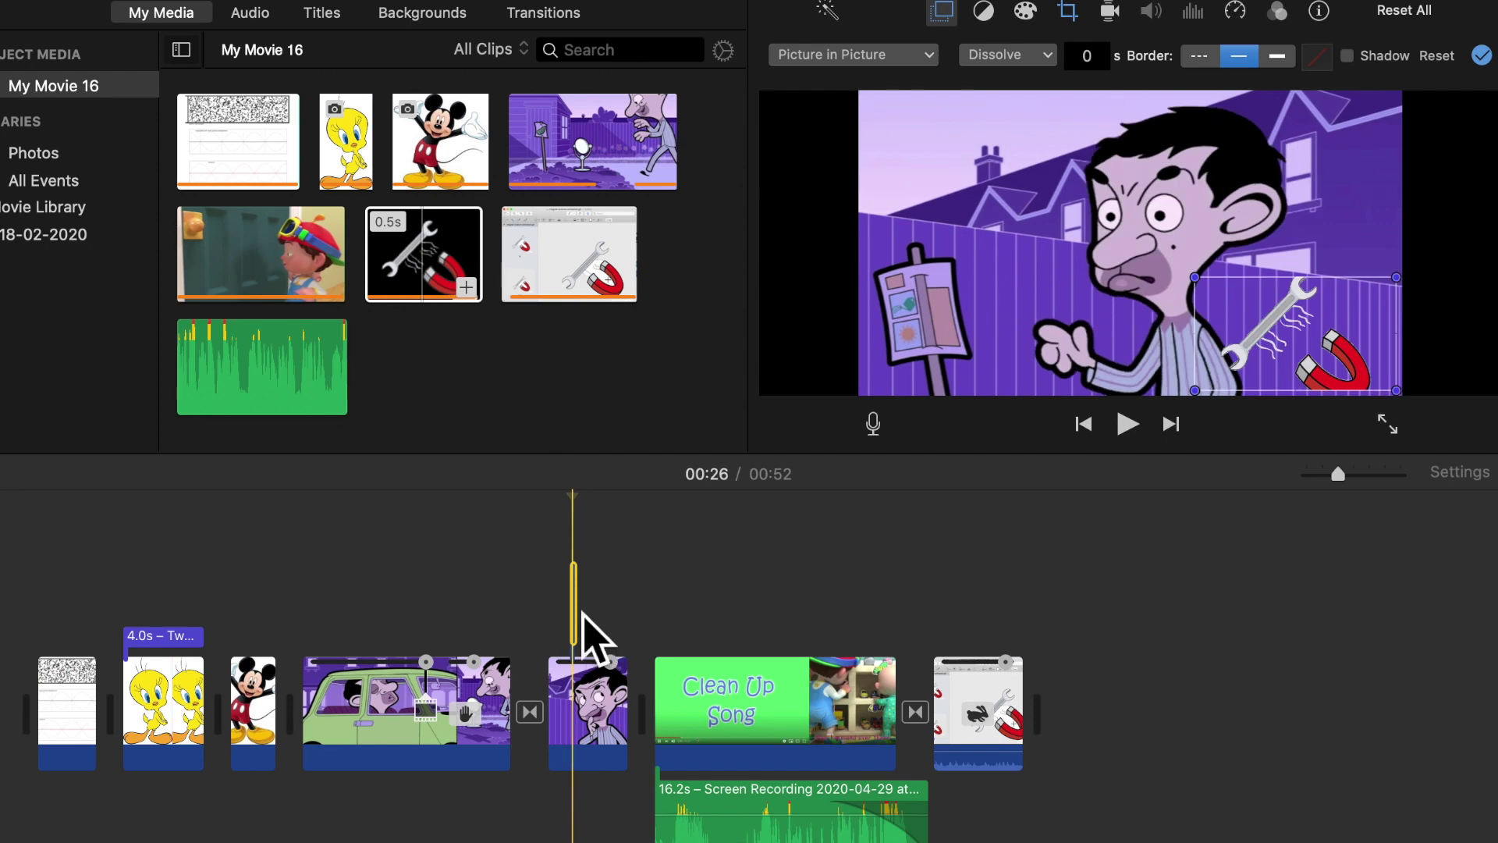
right_click(595, 641)
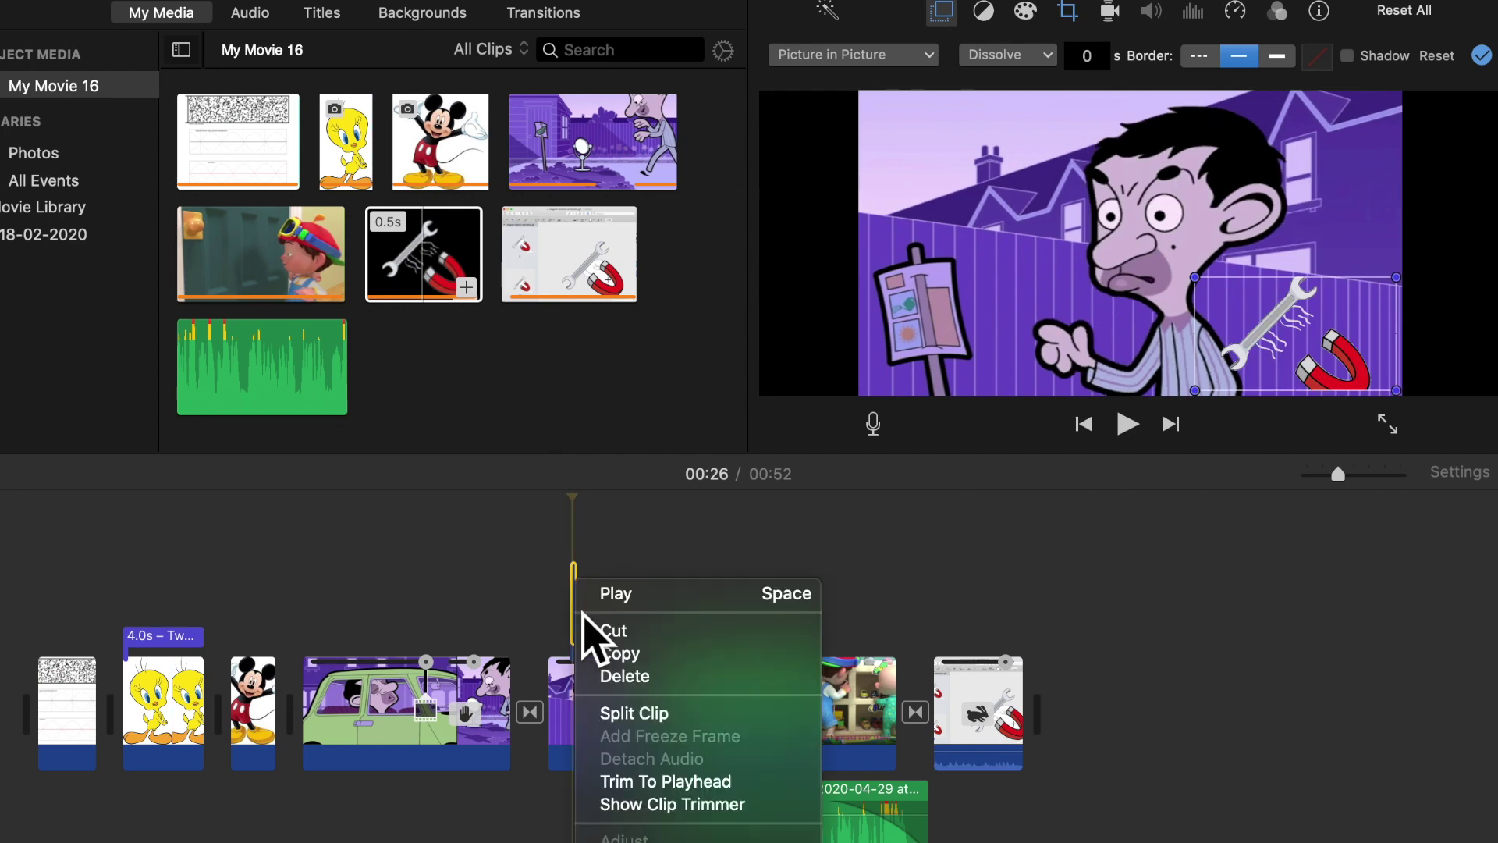
click(622, 655)
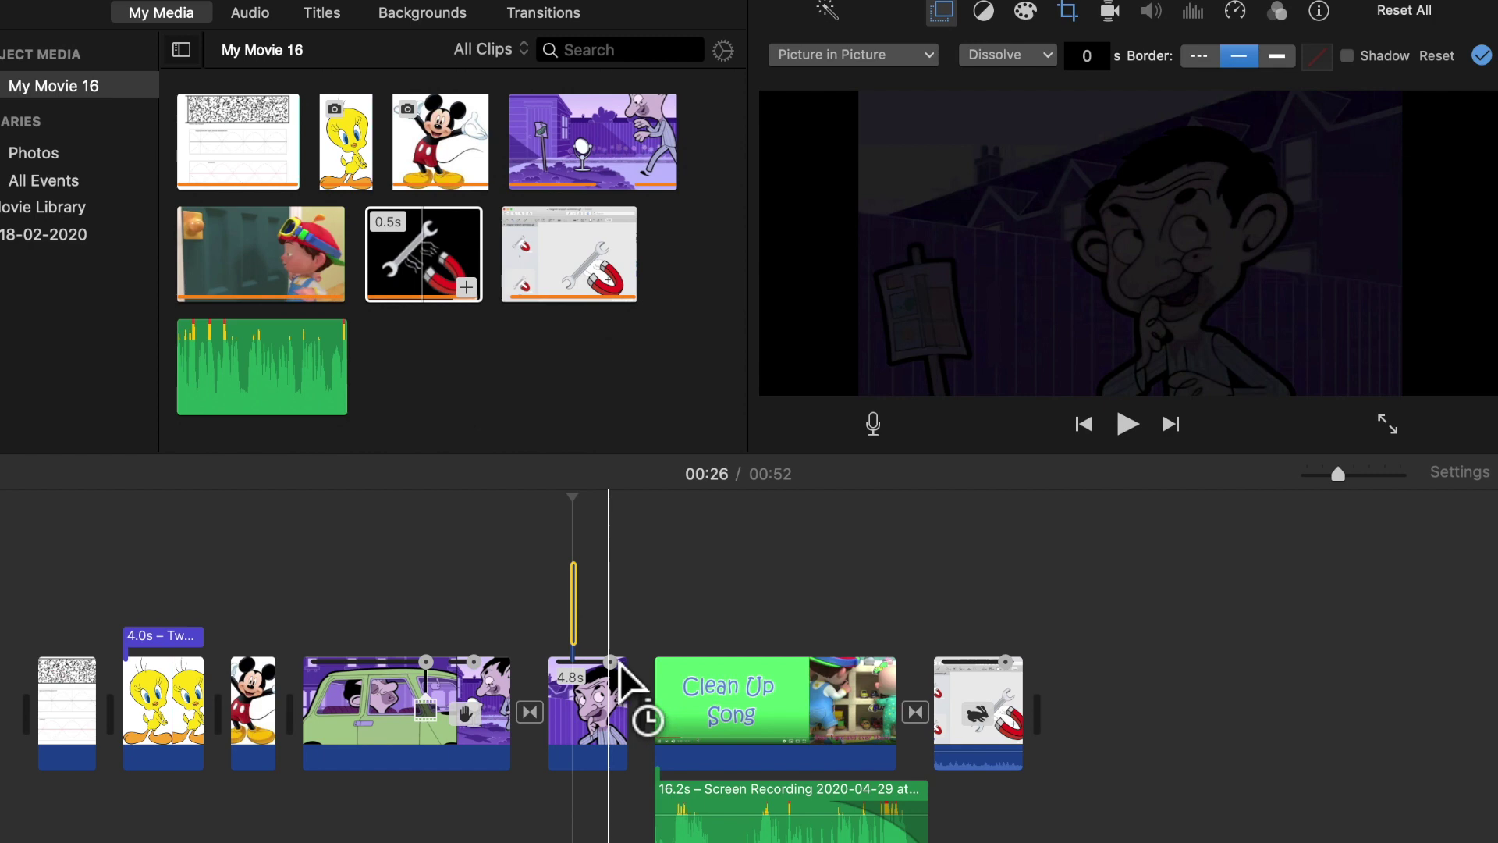
click(601, 655)
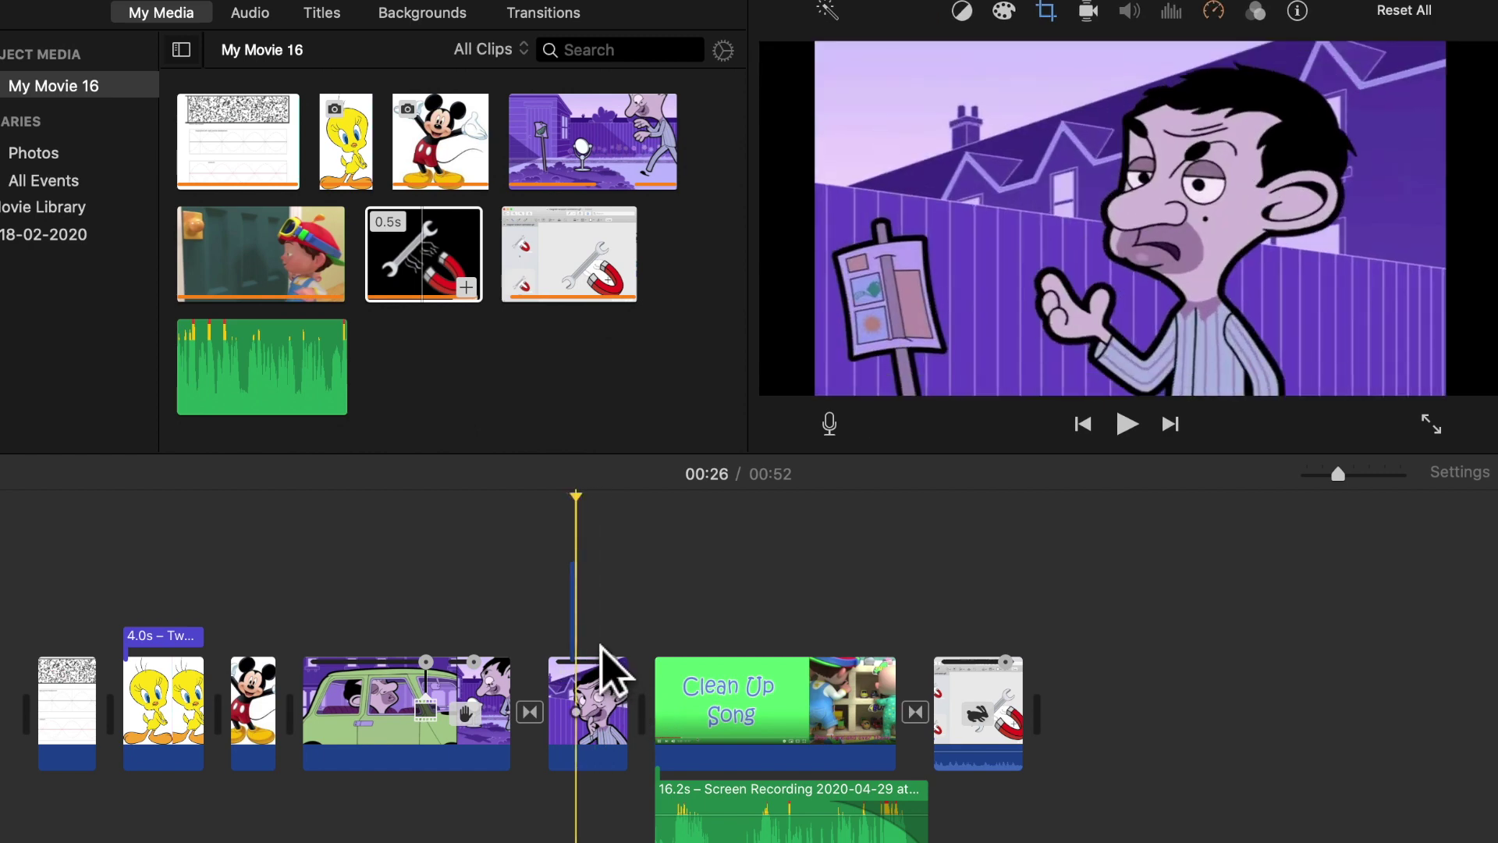
click(602, 651)
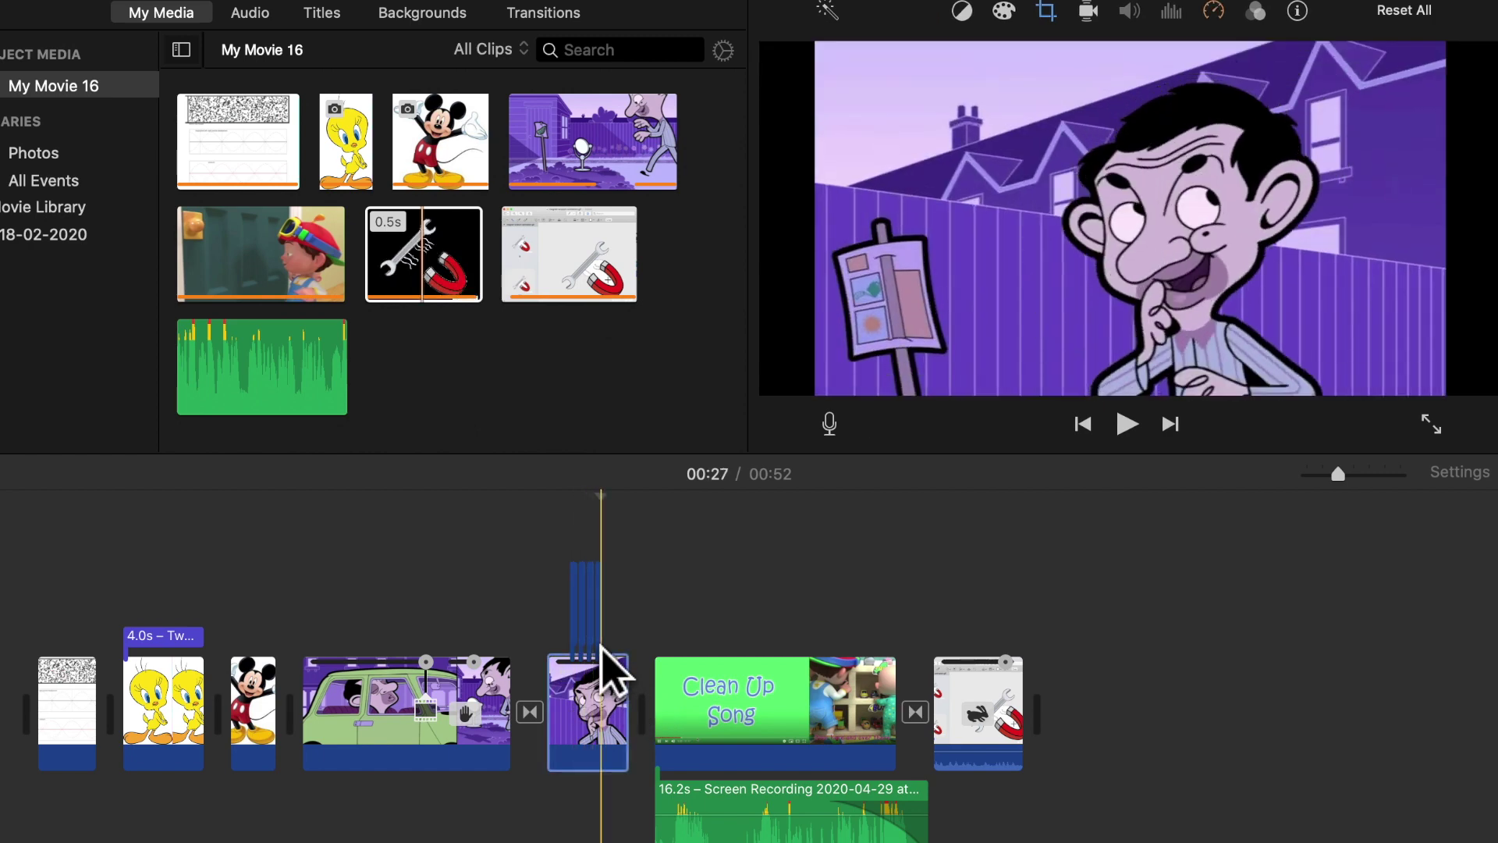
click(586, 560)
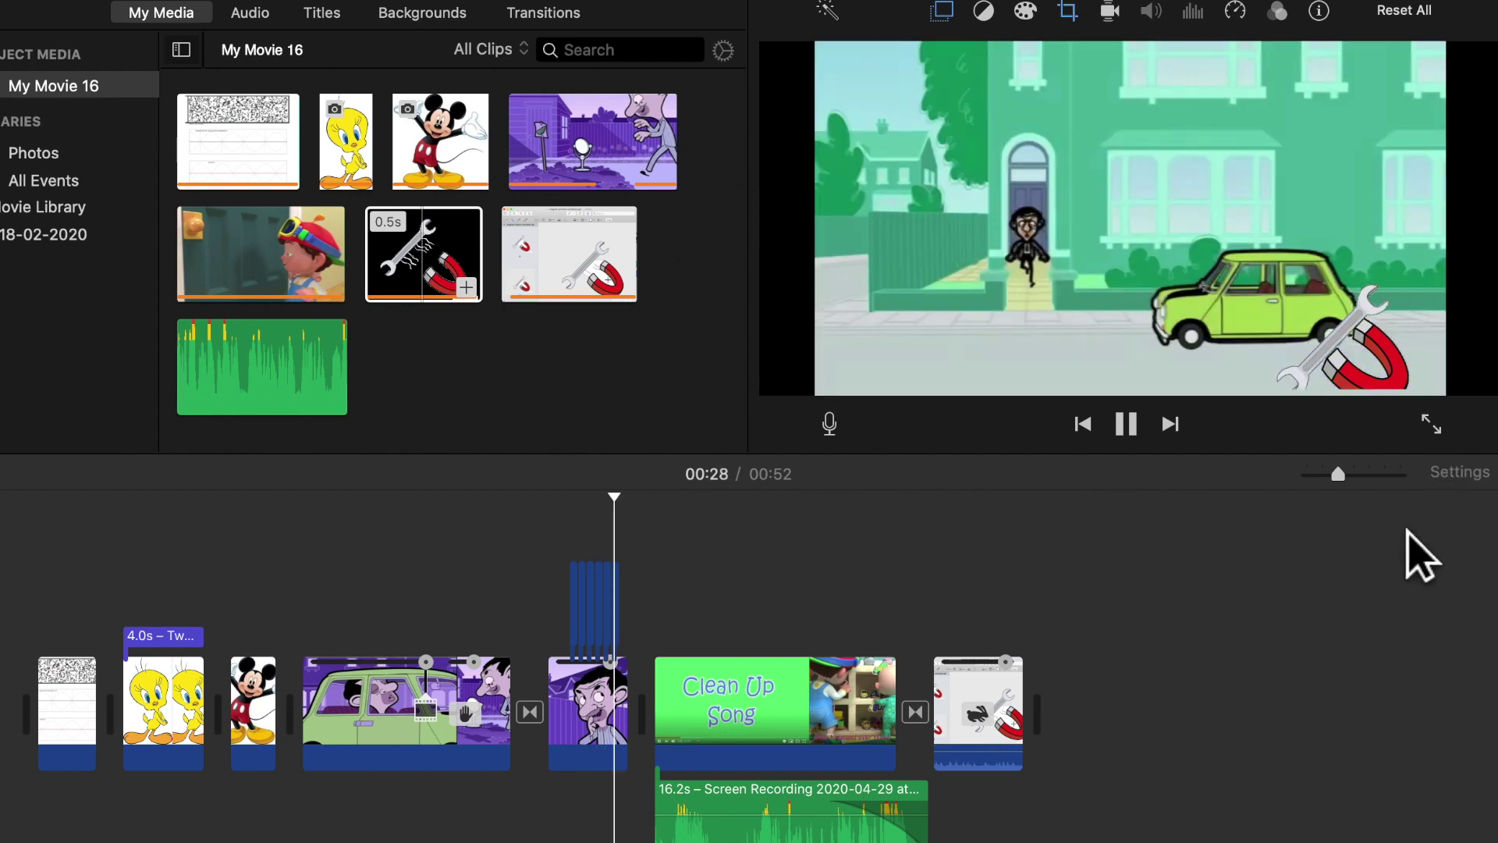
Step: Stop playback and select the one-minute screen-recording clip at the end of the timeline
click(1144, 437)
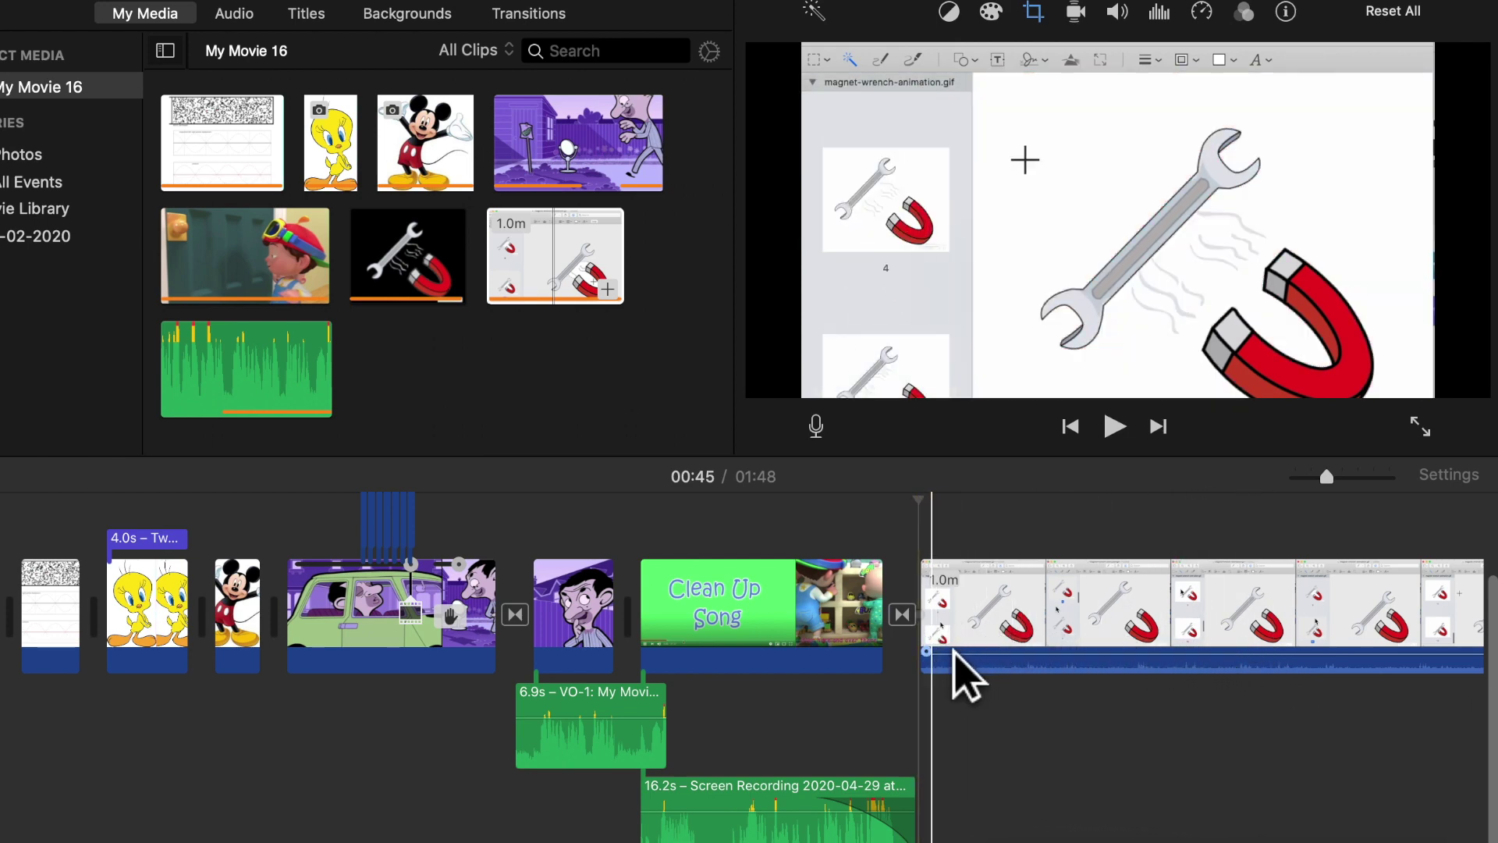
click(1022, 639)
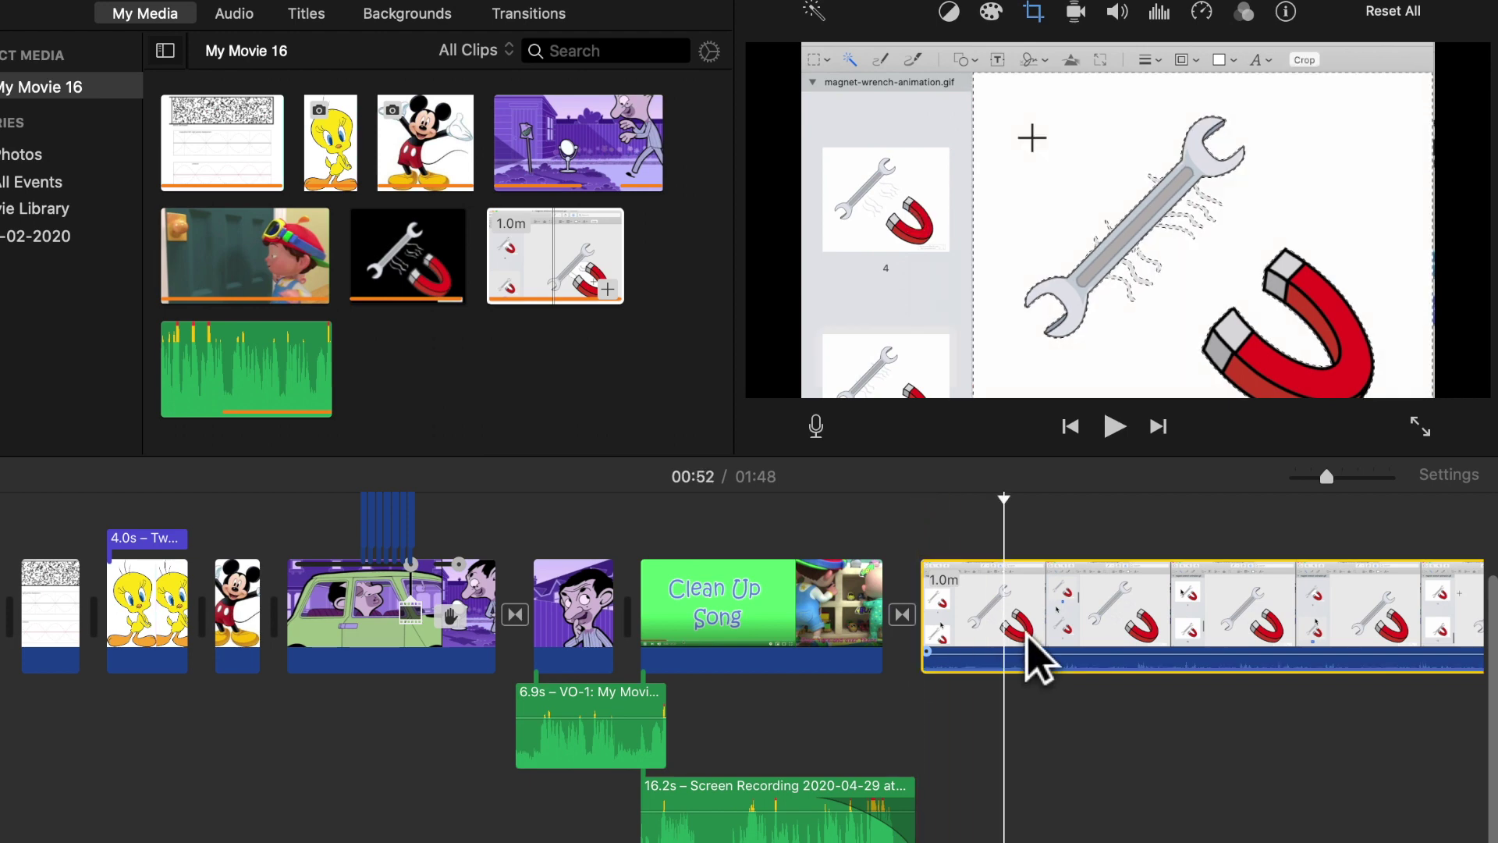
Step: Try Fast speed on the screen-recording clip, then reset it to normal speed
click(1207, 16)
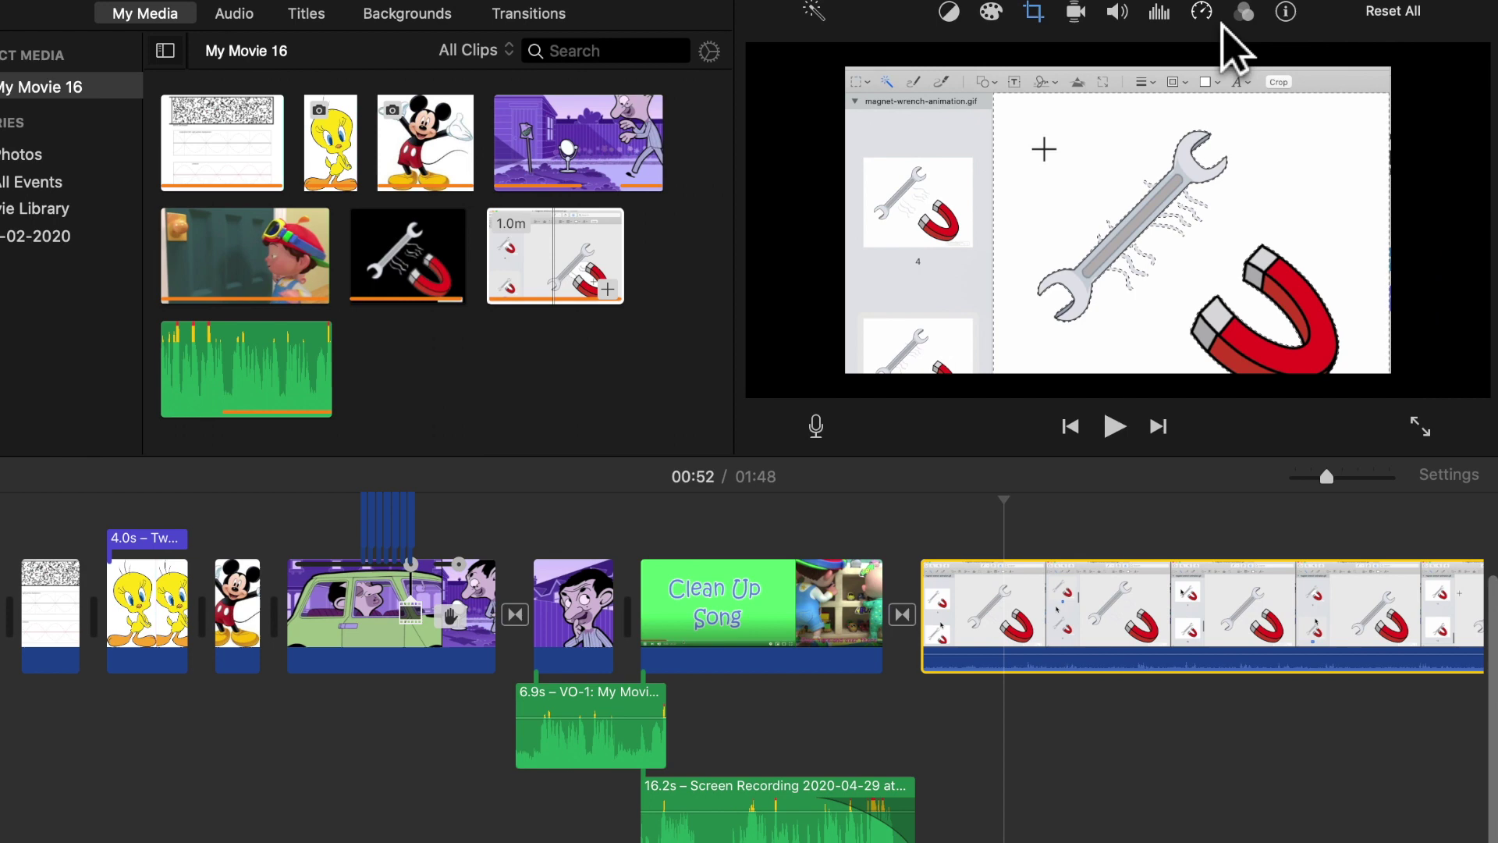
click(909, 57)
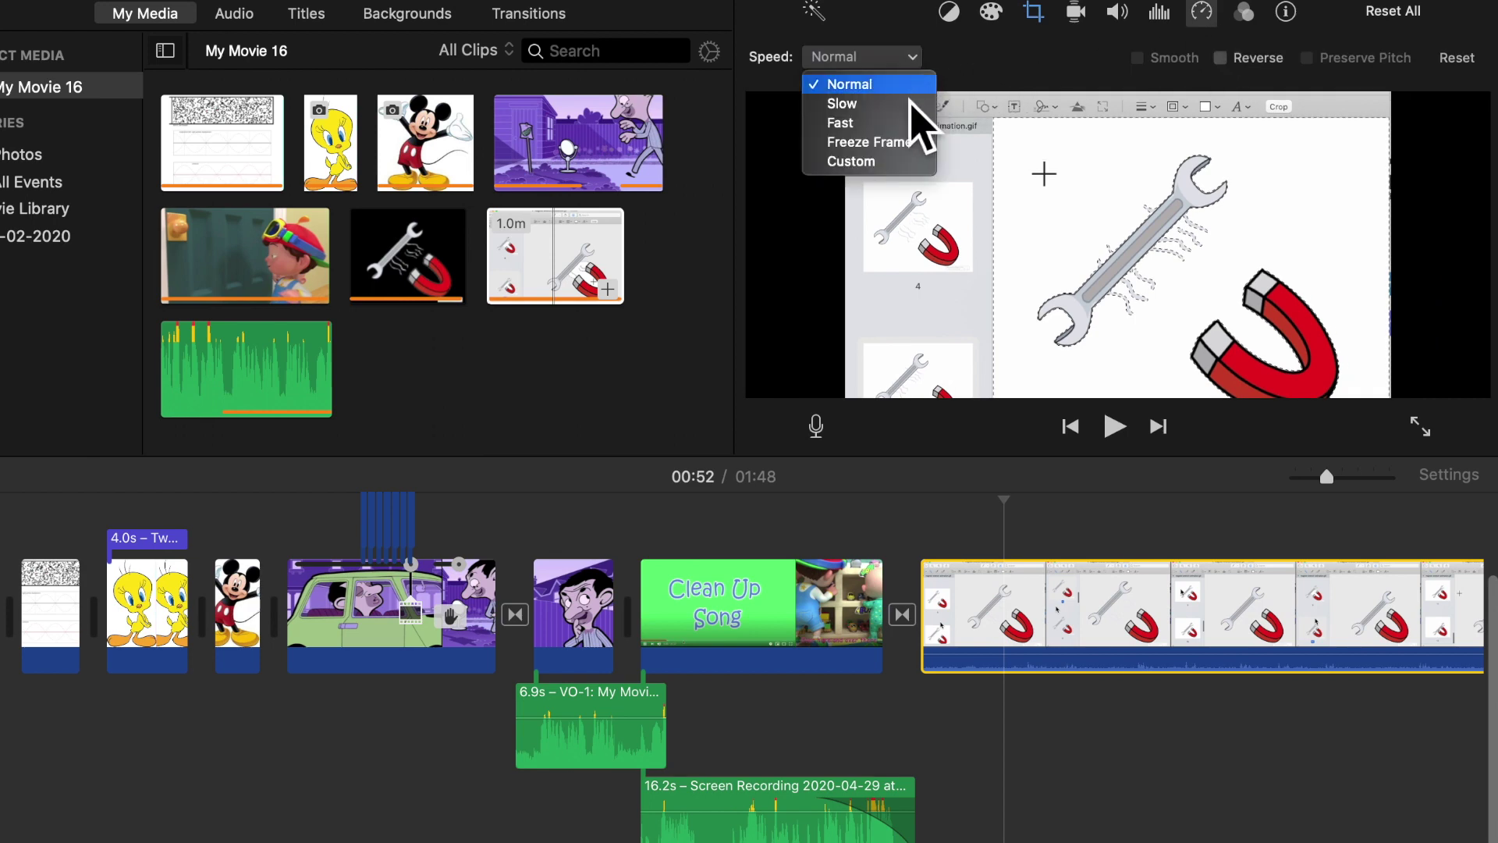
click(843, 122)
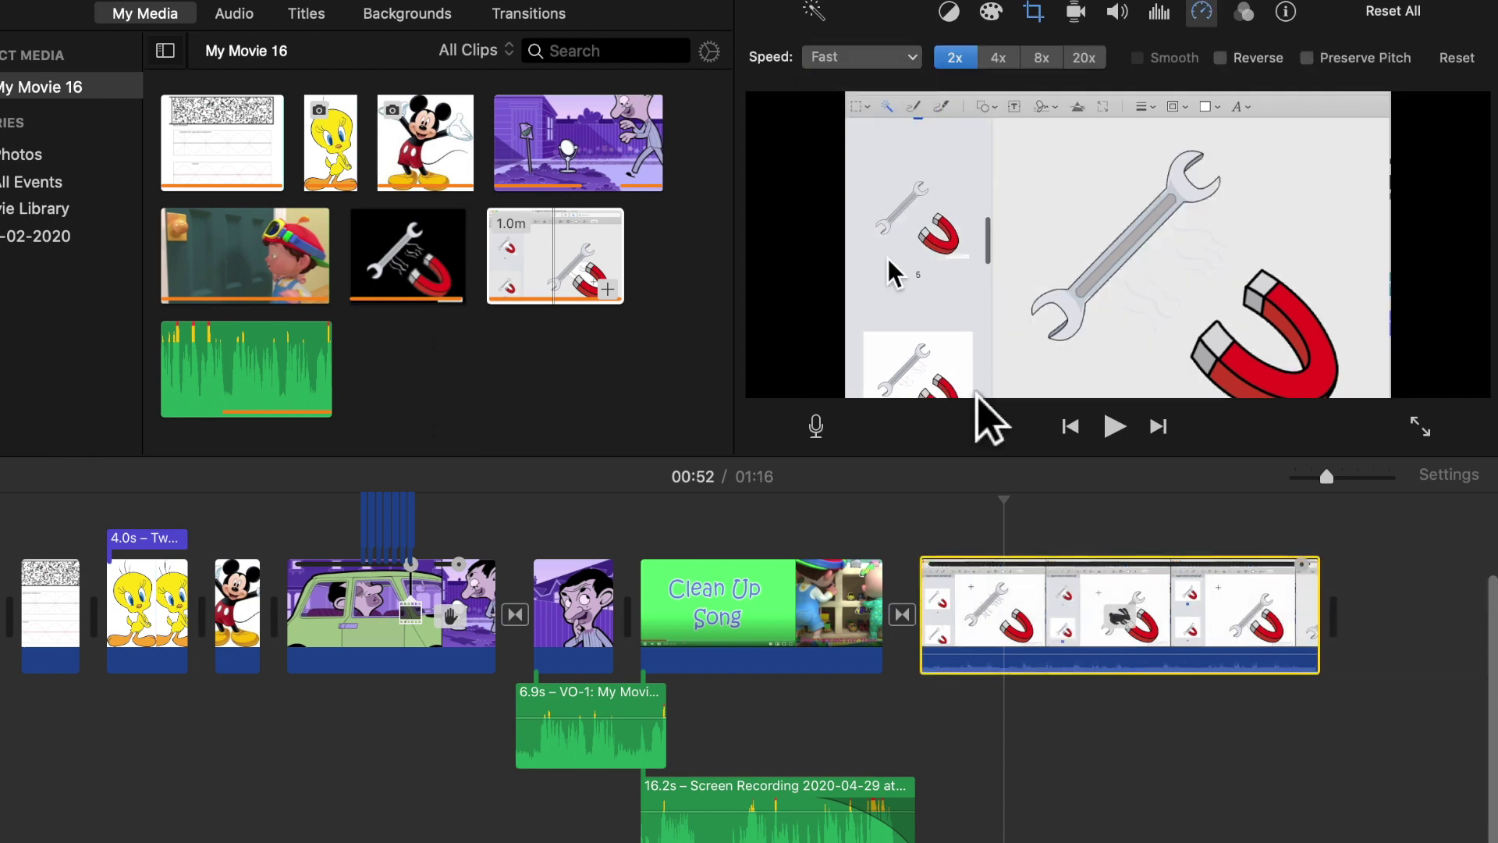
click(948, 514)
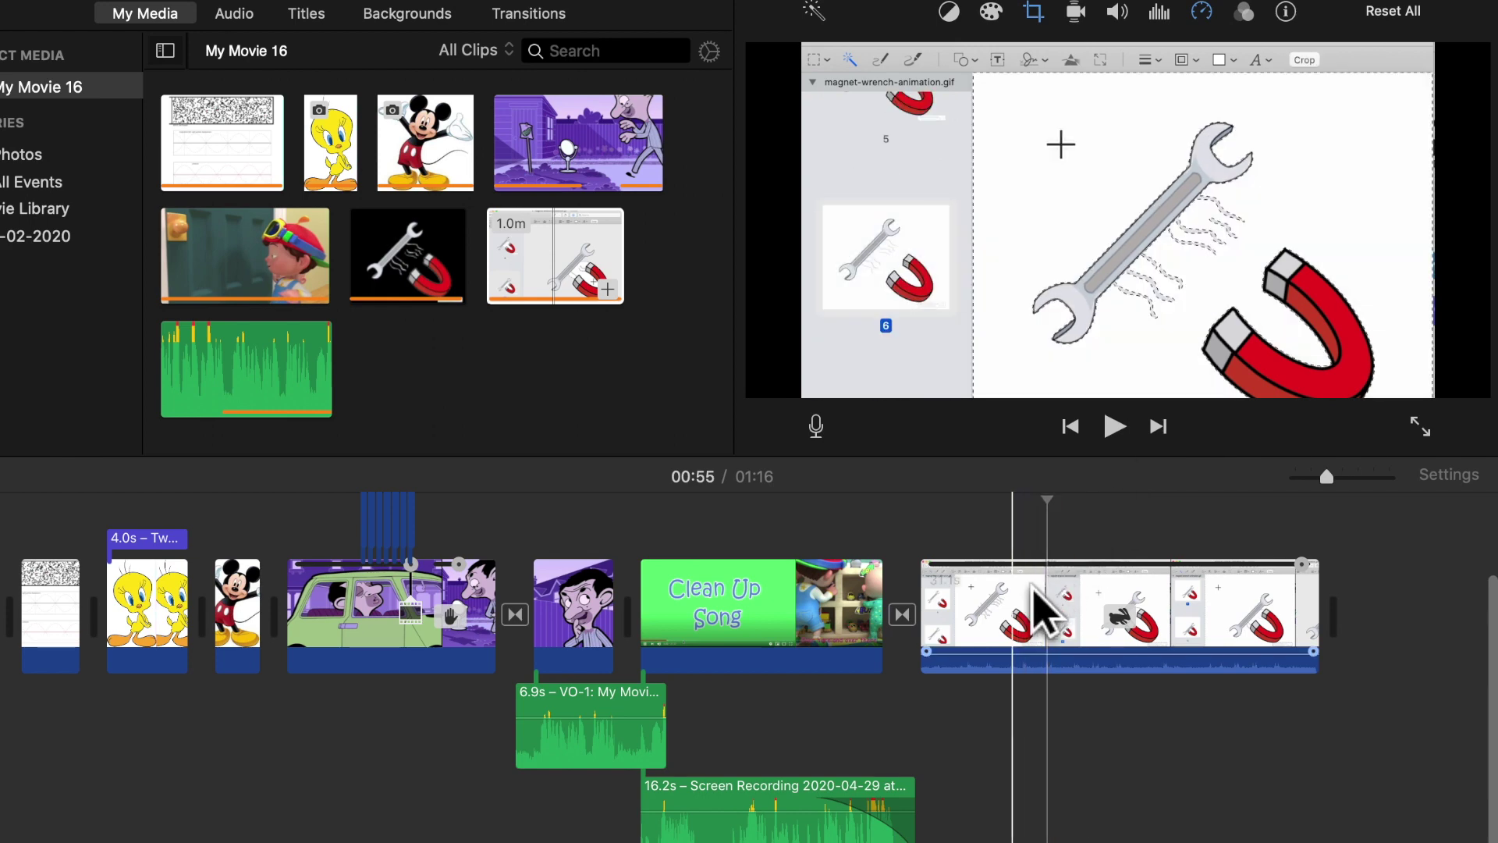
click(990, 612)
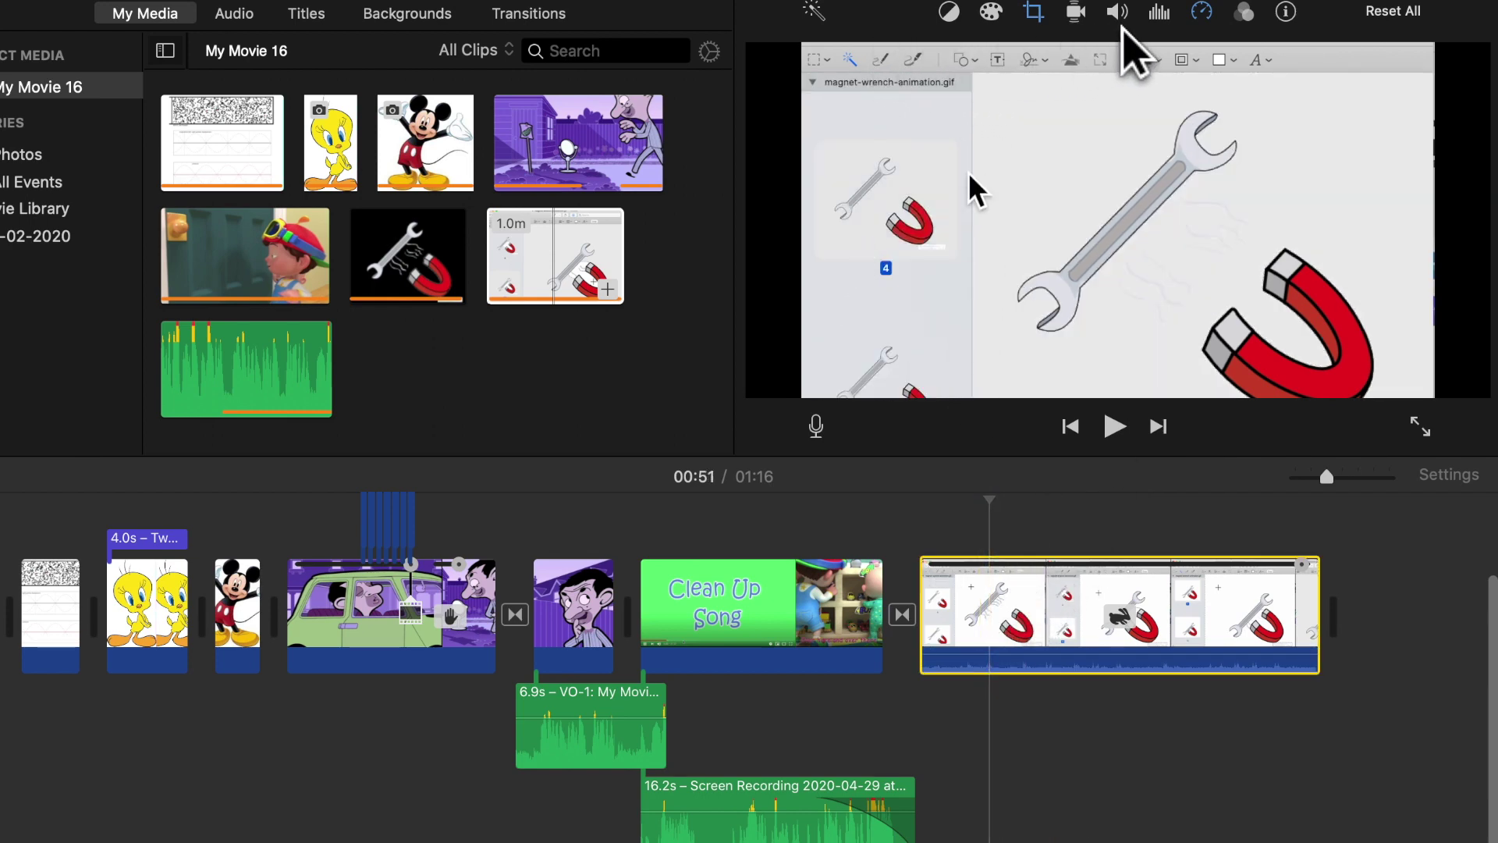
click(1203, 12)
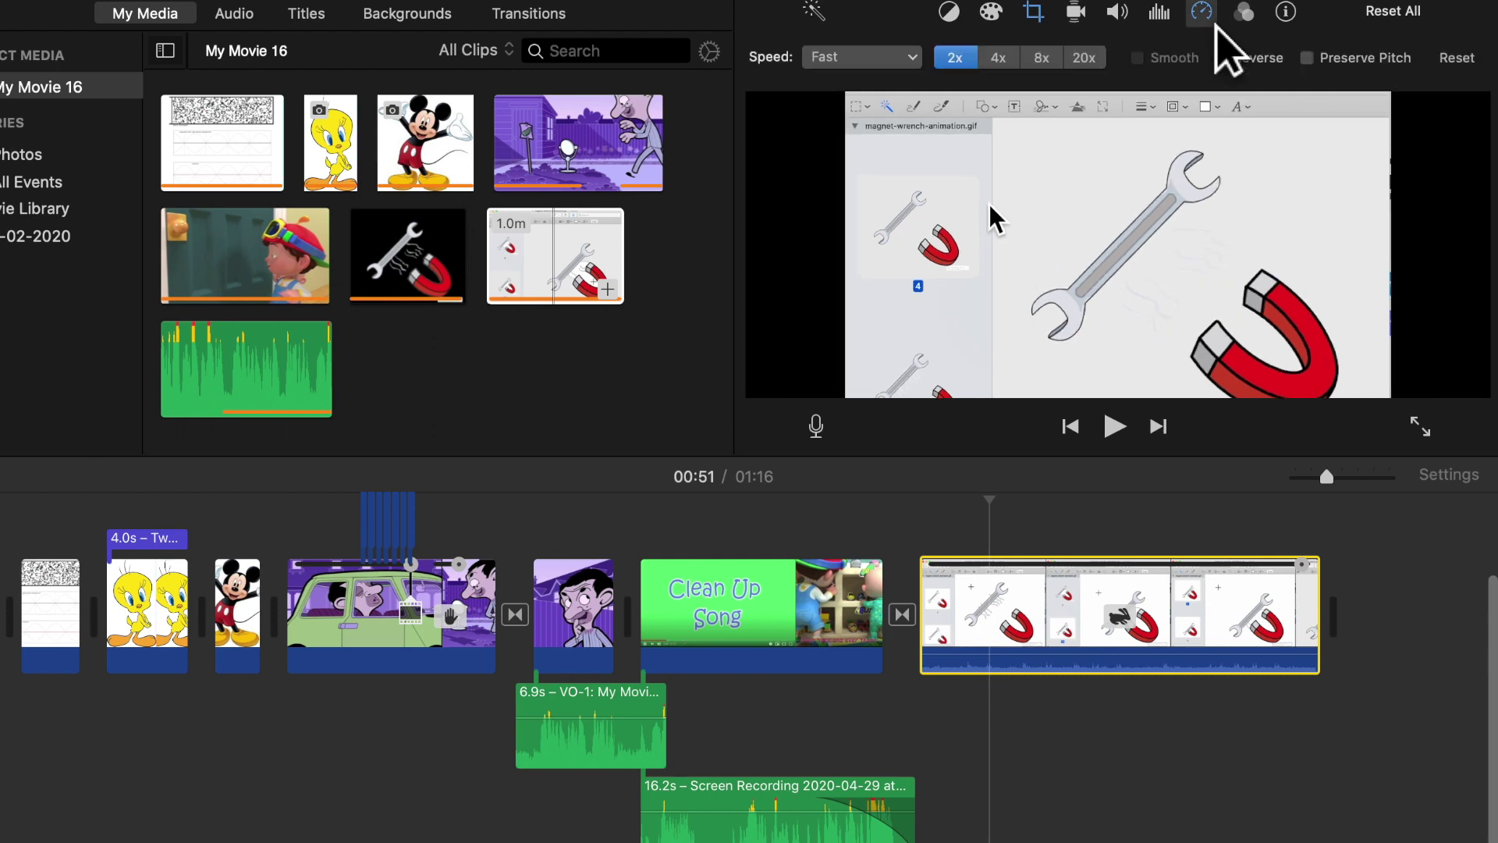
click(911, 58)
click(888, 84)
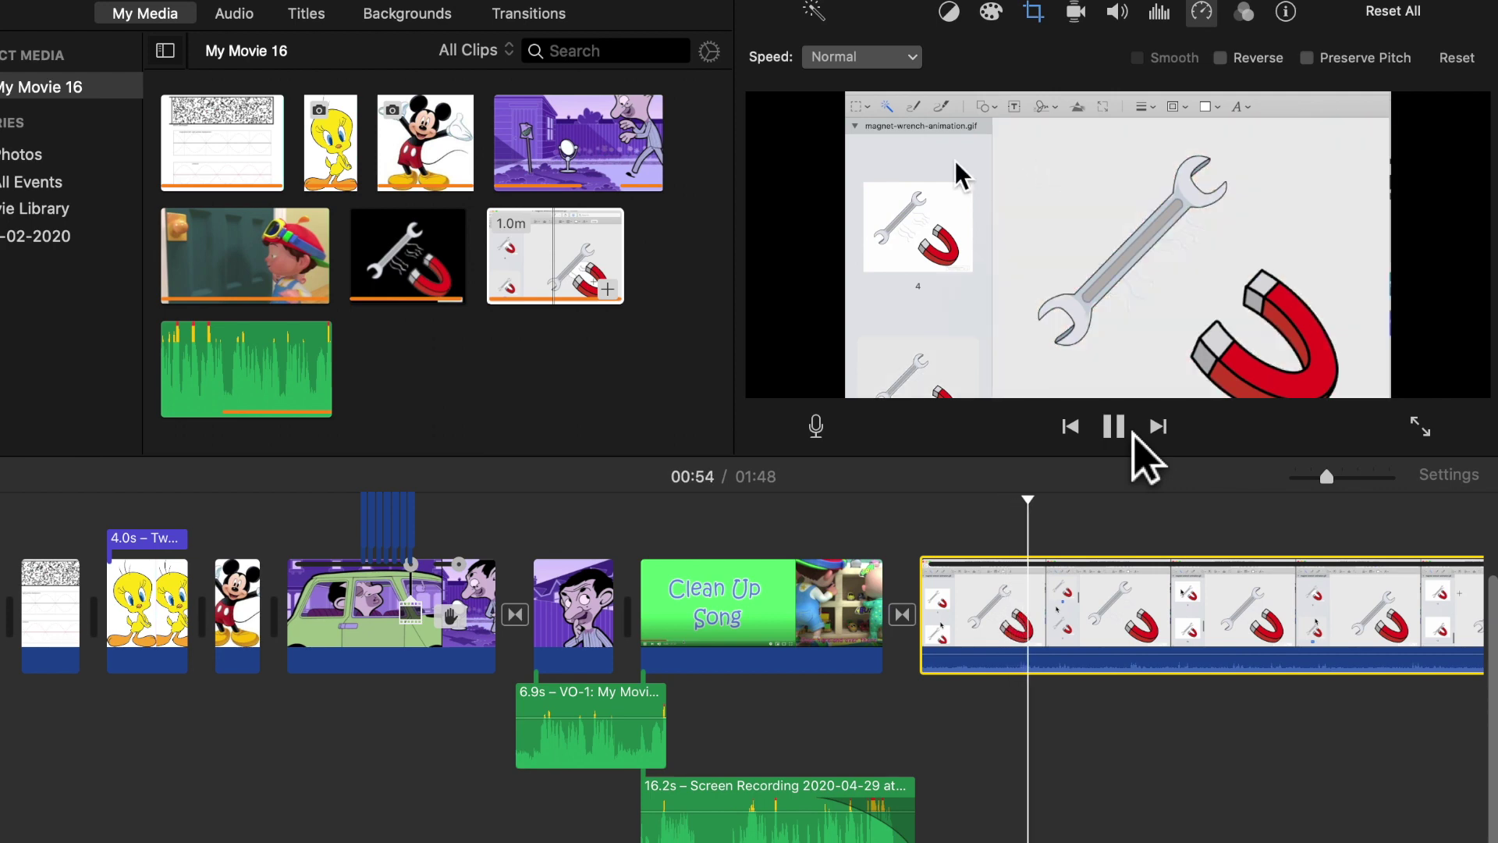
Step: Set the final screen-recording clip to Fast at 8x, bringing the movie to 52 seconds
key(space)
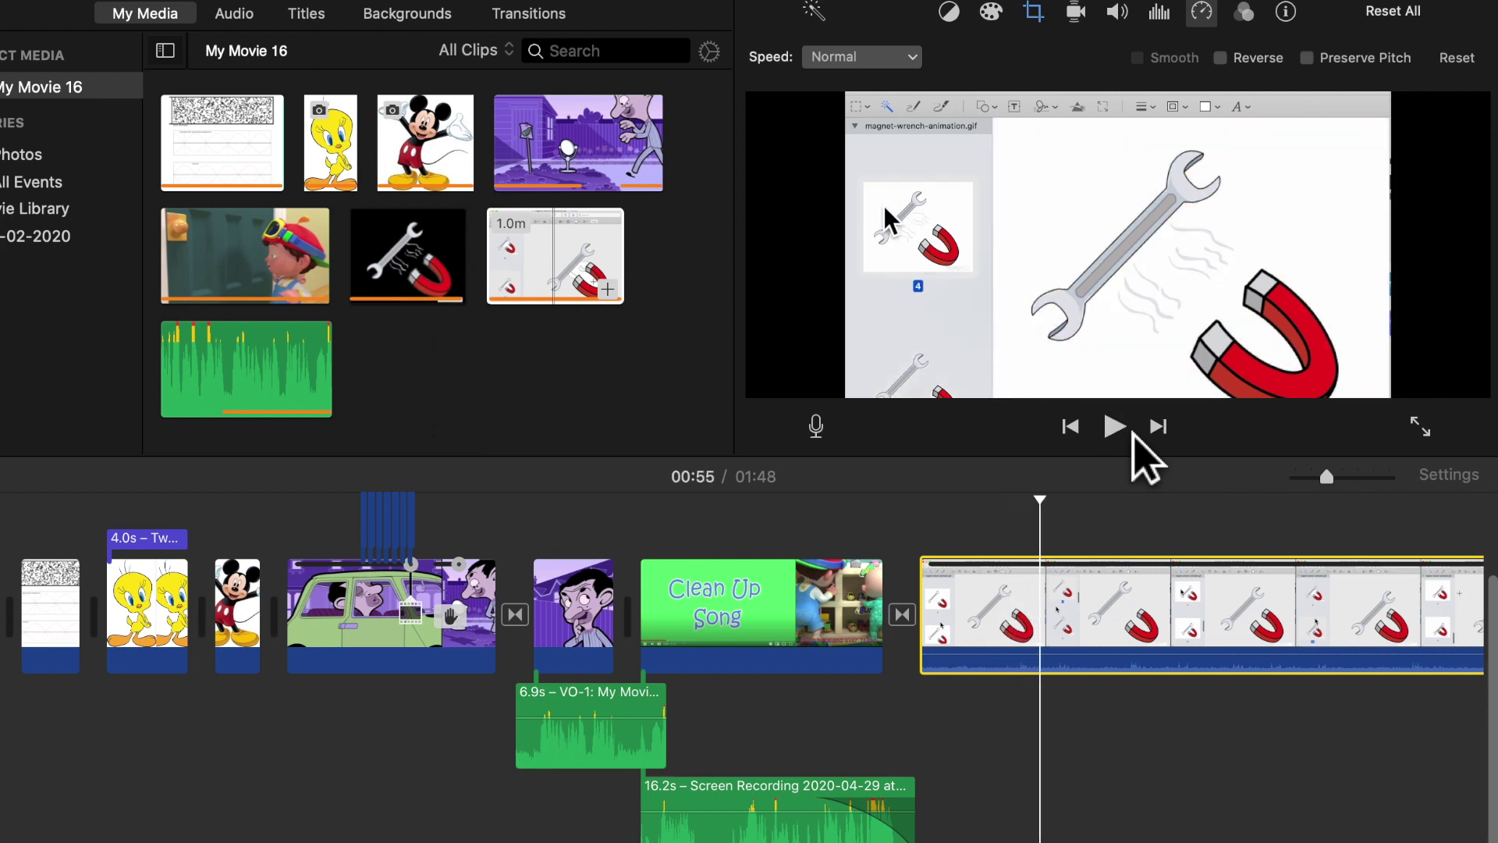
click(911, 57)
click(896, 125)
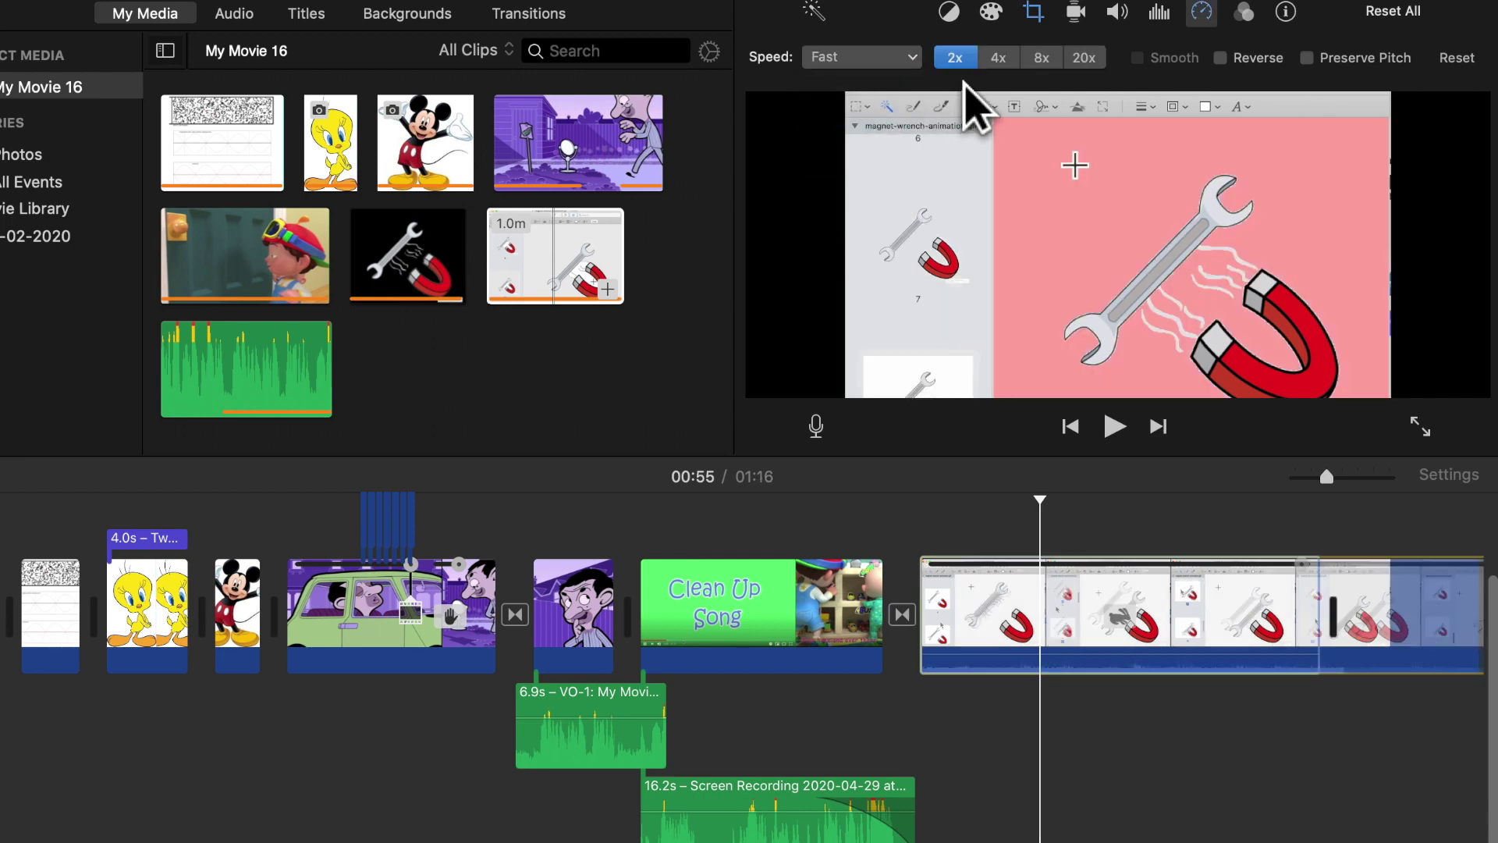
click(1059, 67)
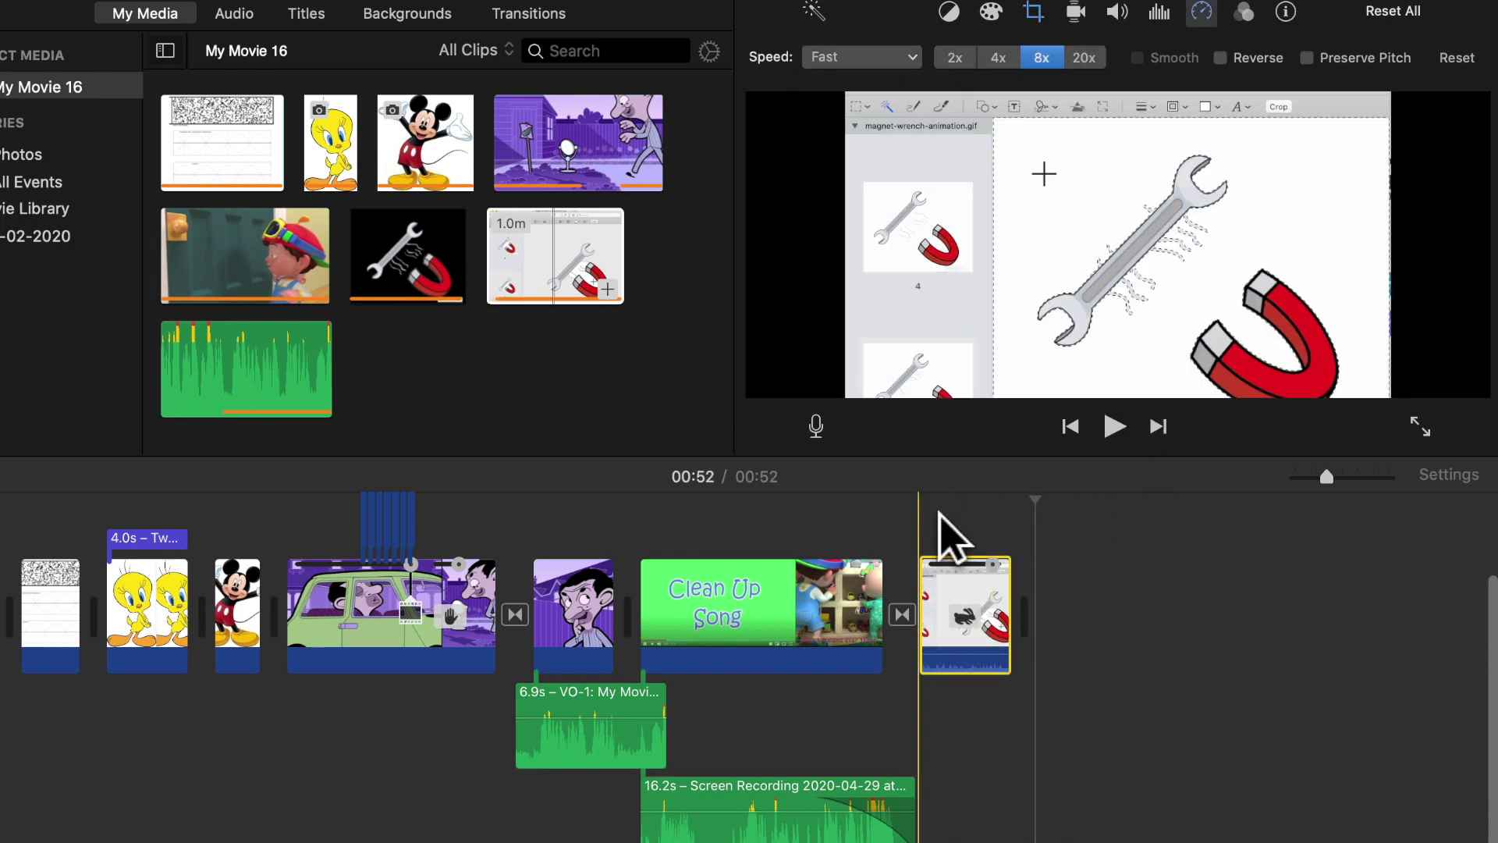
click(948, 523)
click(1135, 435)
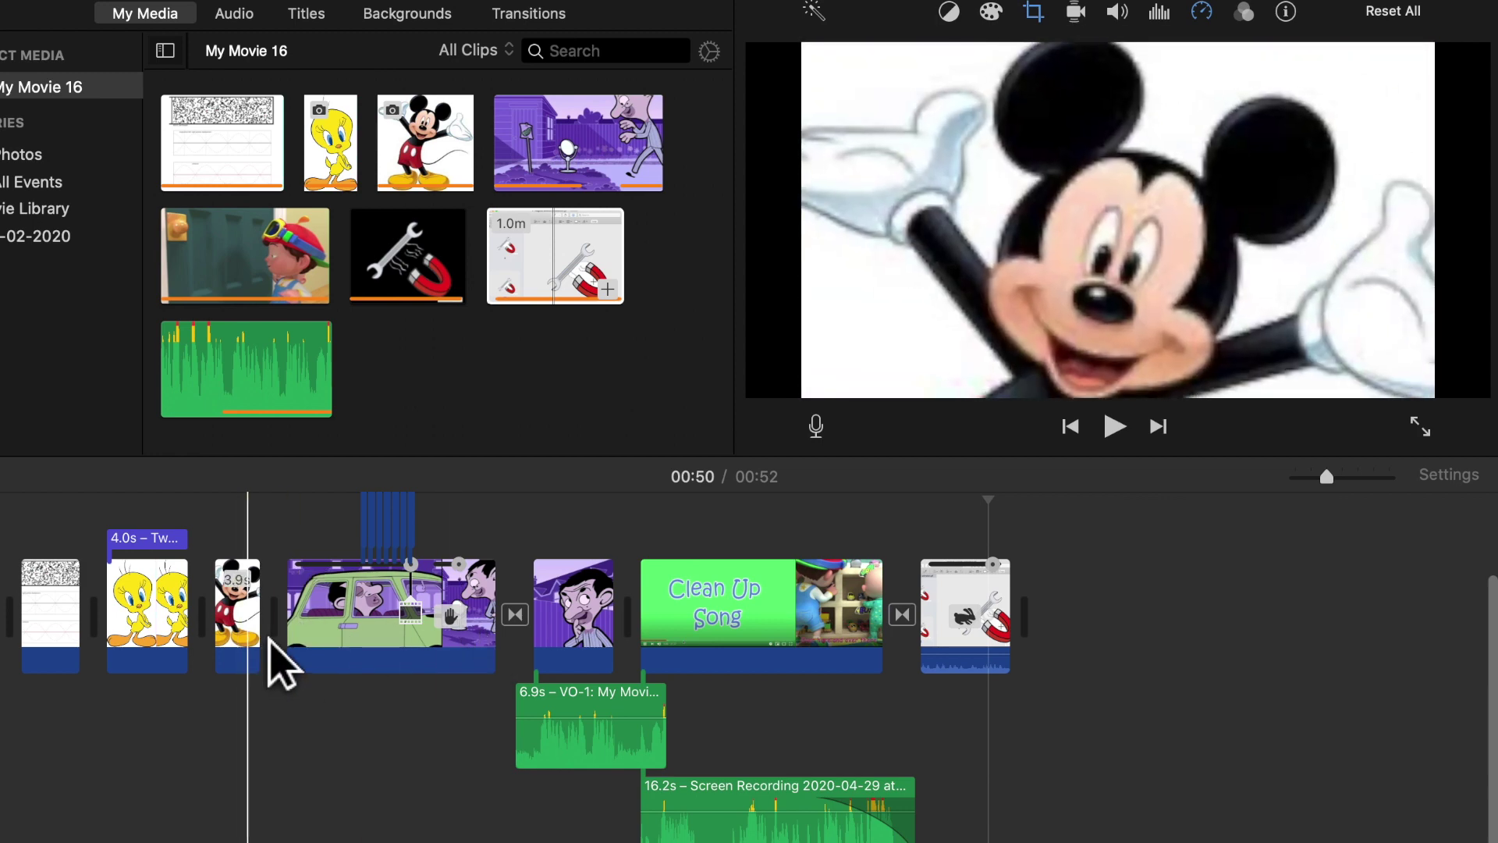
click(172, 638)
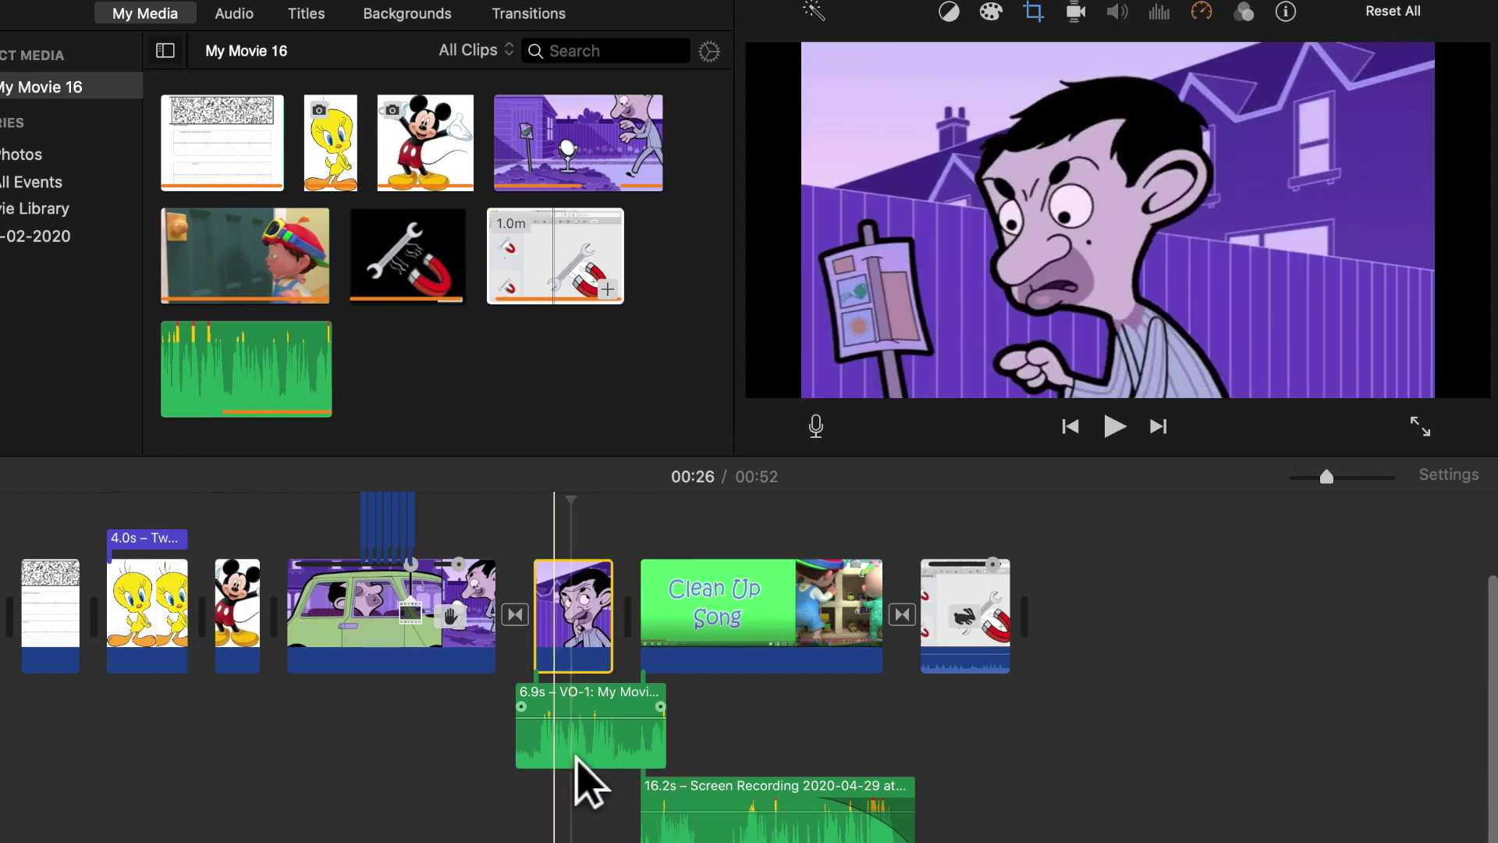
click(707, 608)
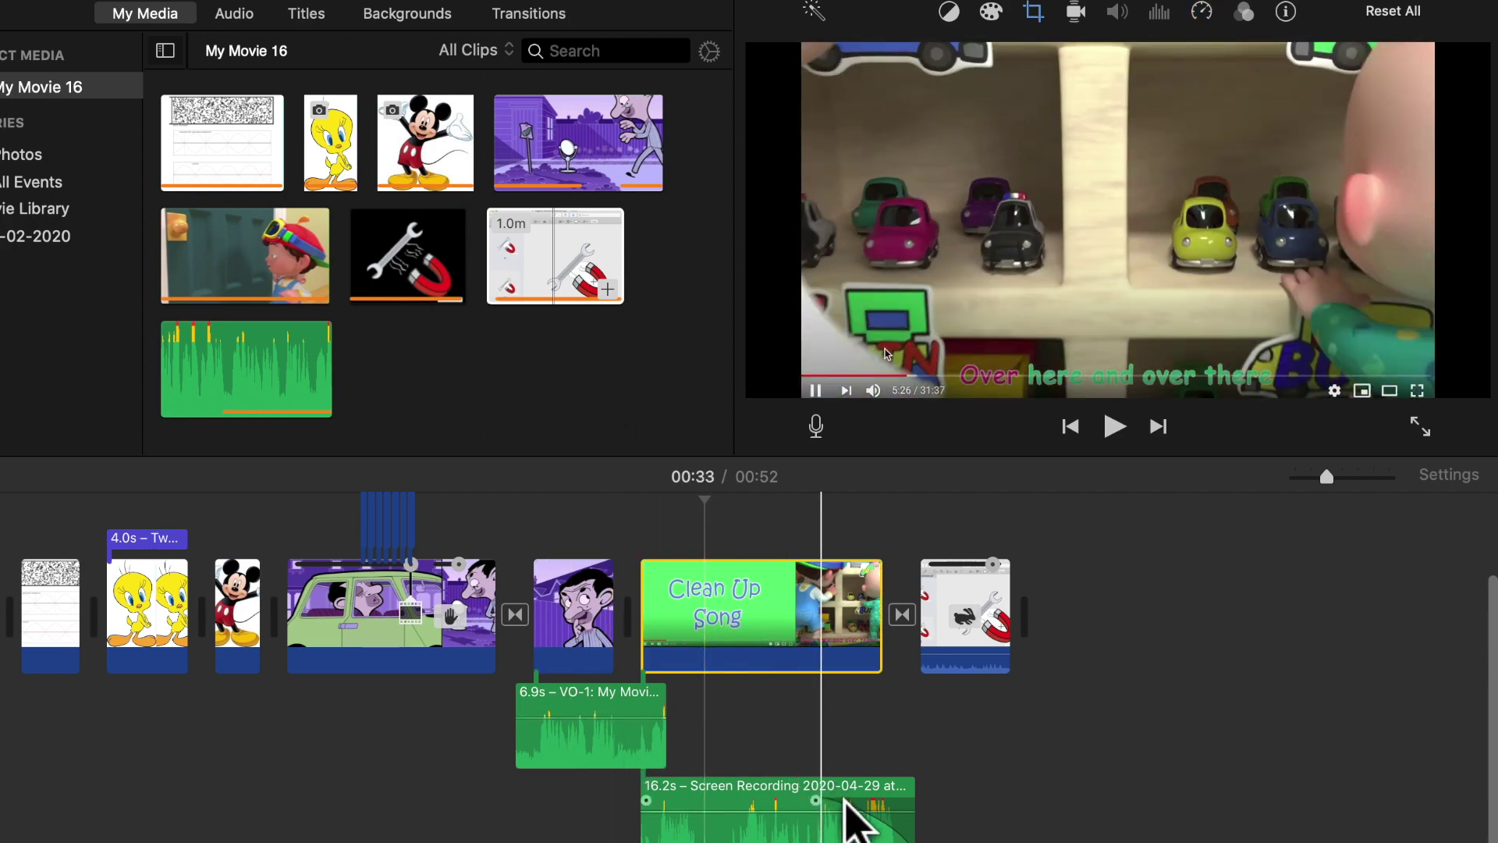